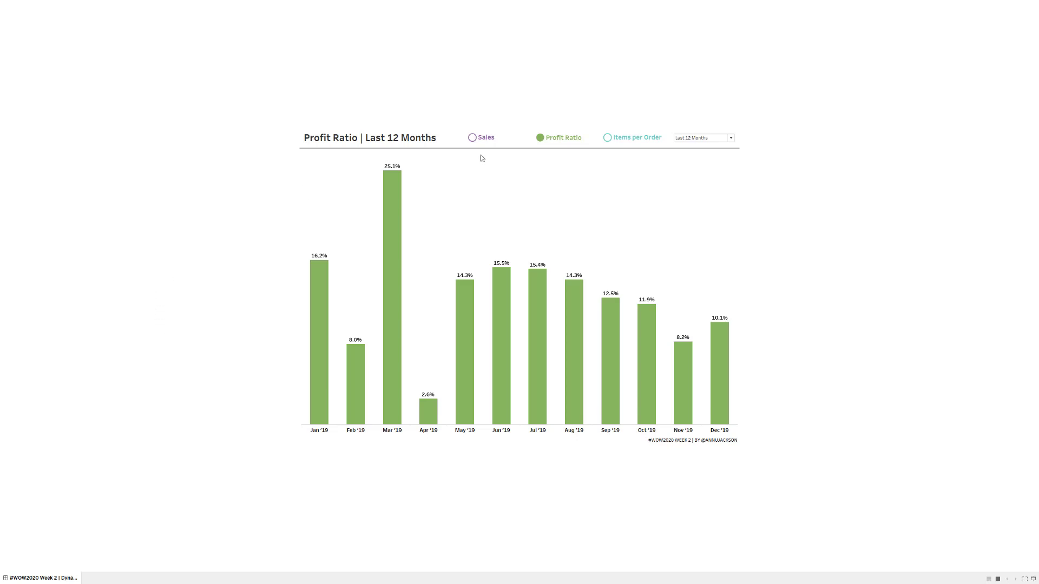
- Preview the finished dashboard's Sales and Items per Order metrics across its 12-month, 13-week and 14-day ranges, and return to the blank Book1 workbook
left_click(473, 138)
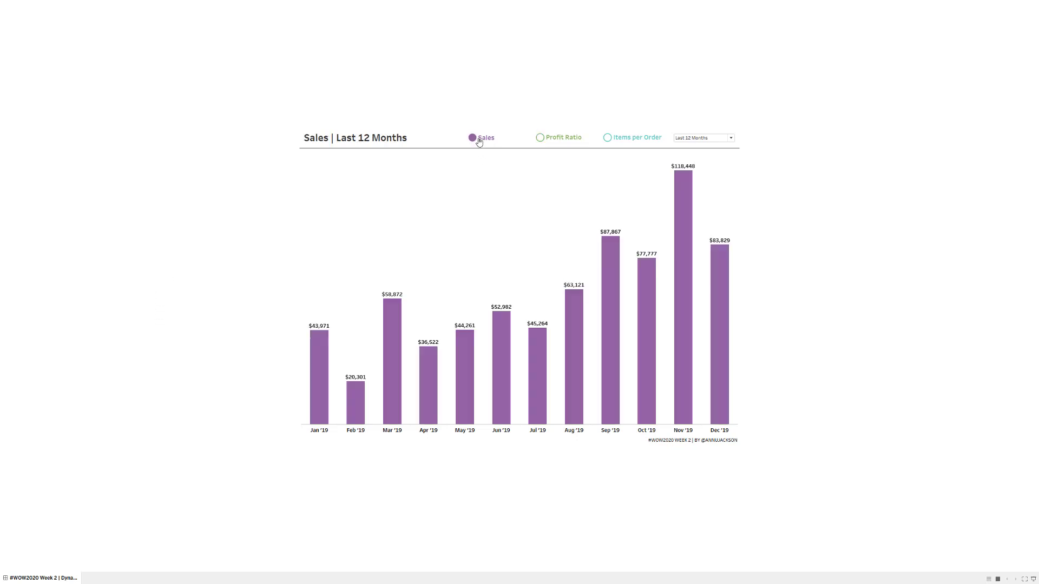
left_click(608, 138)
left_click(731, 138)
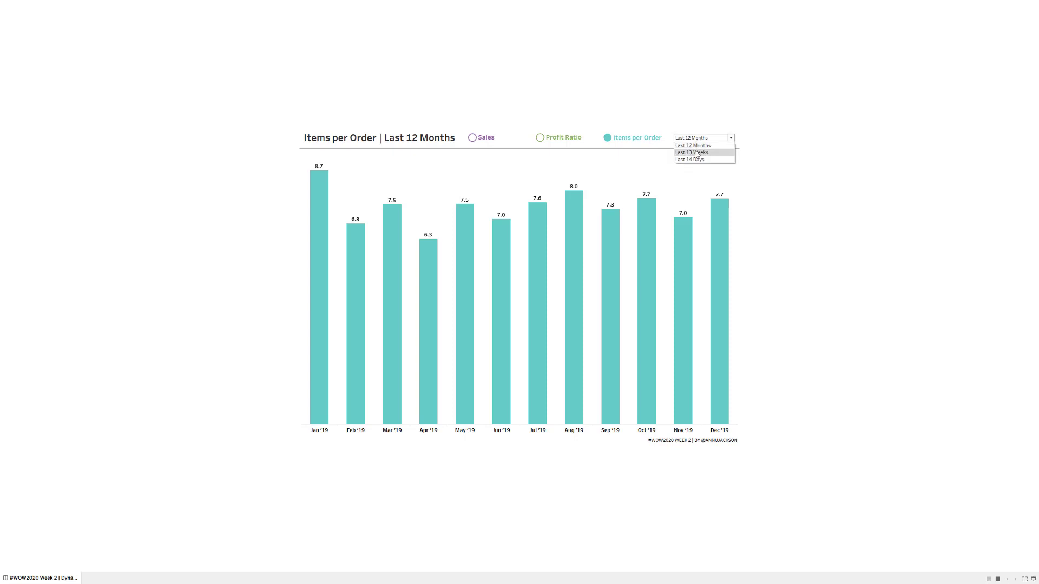
left_click(697, 154)
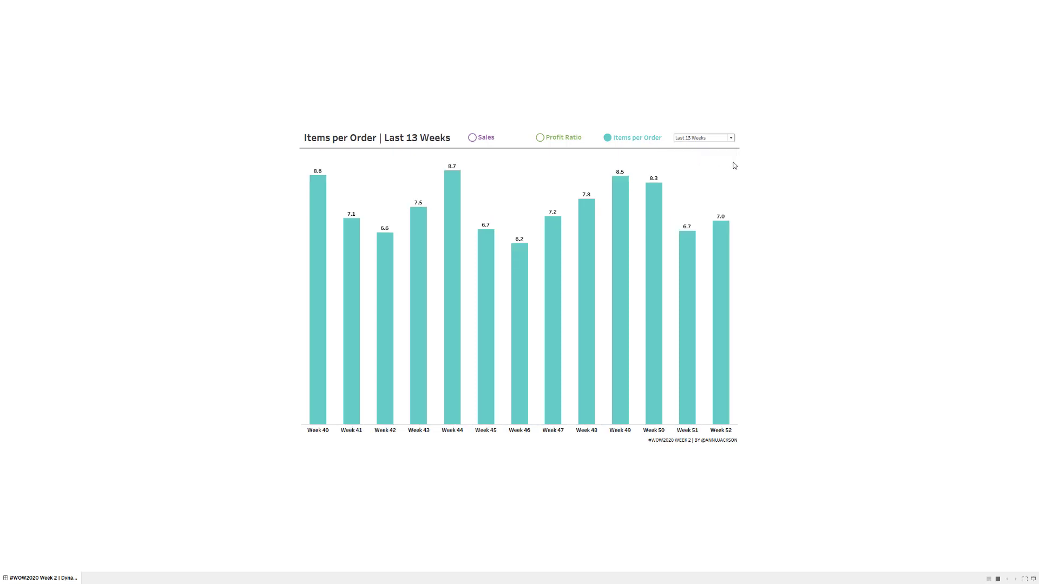
left_click(695, 139)
left_click(697, 161)
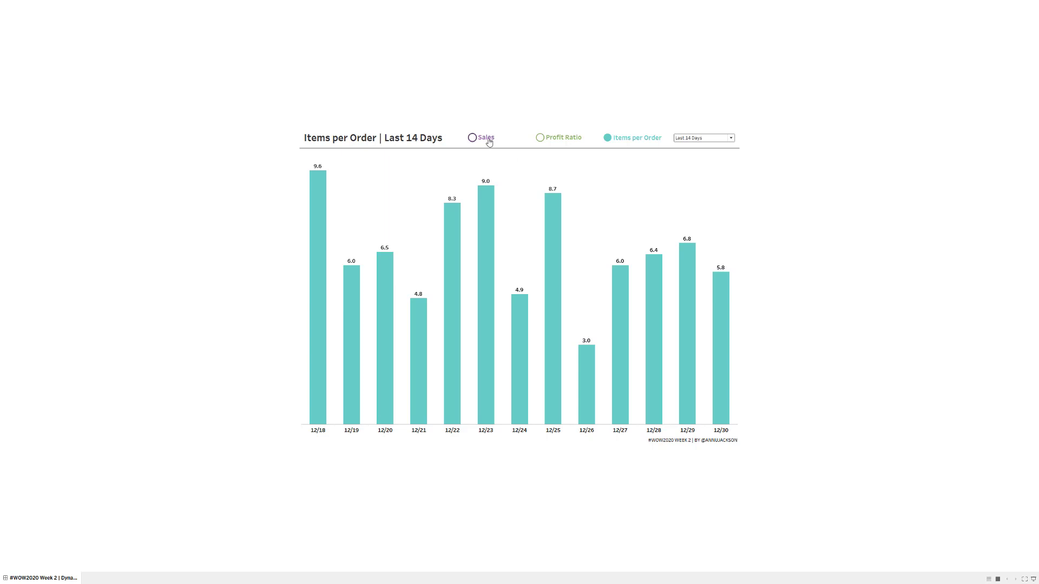
left_click(476, 138)
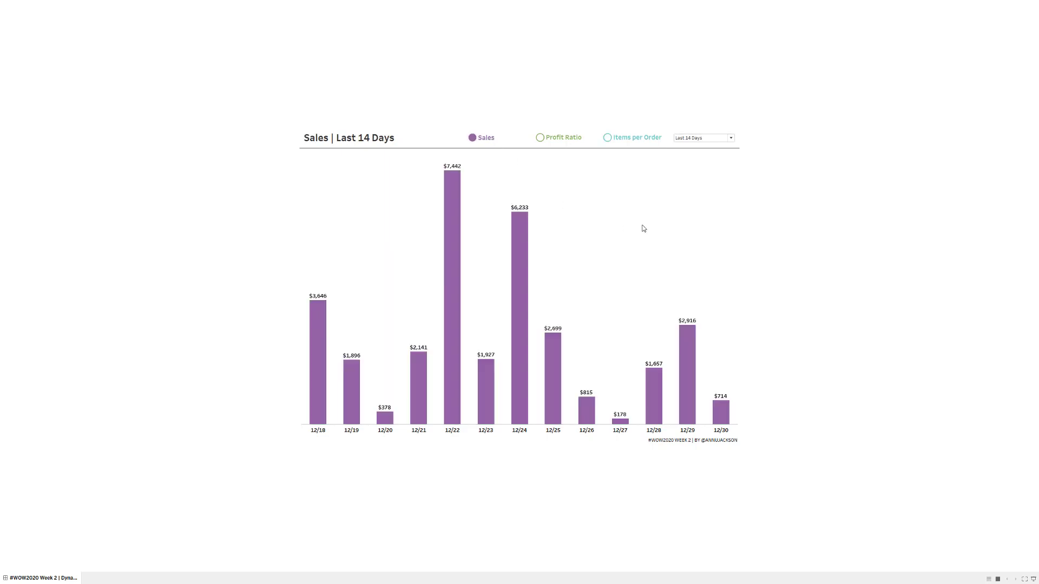
key("Escape")
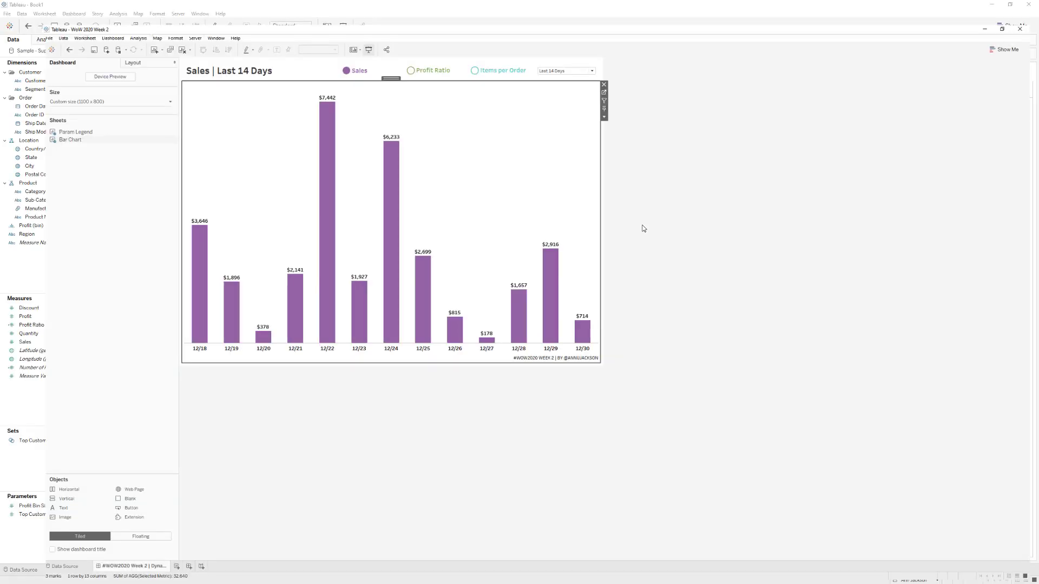
left_click(990, 7)
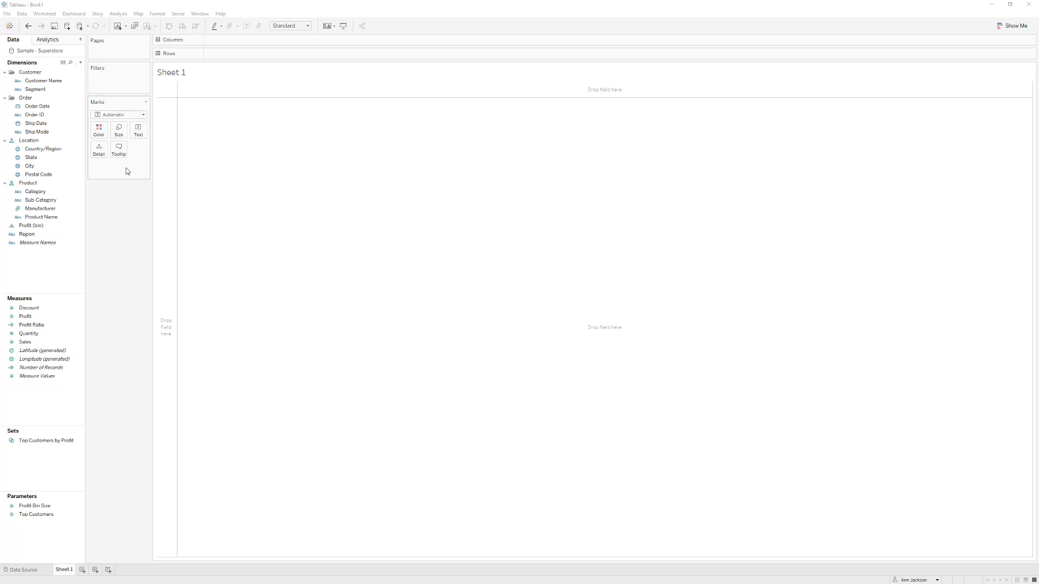
- Create a parameter named Select Metric with the Integer data type and a list of allowable values
left_click(81, 63)
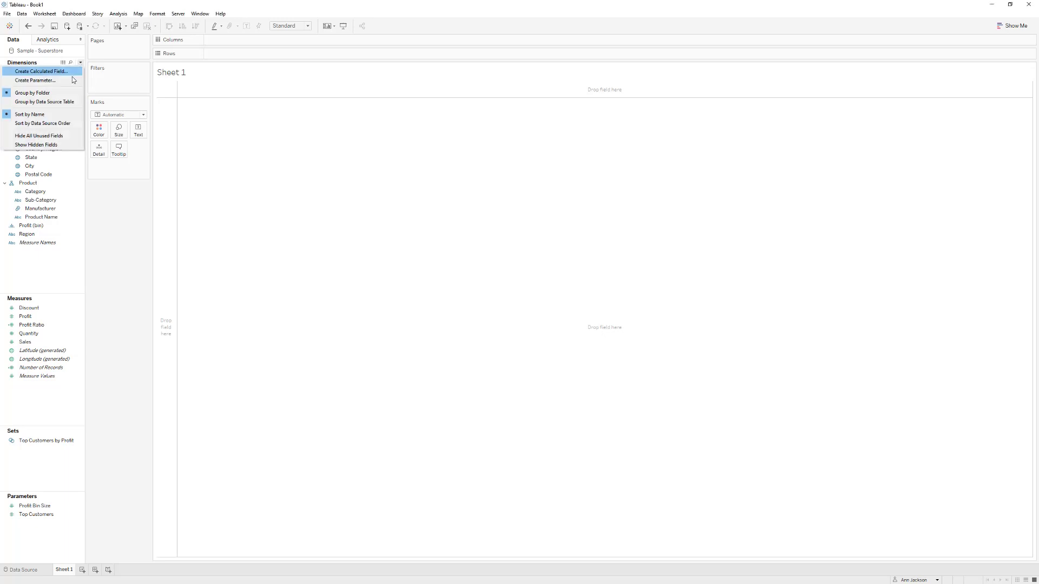
left_click(72, 80)
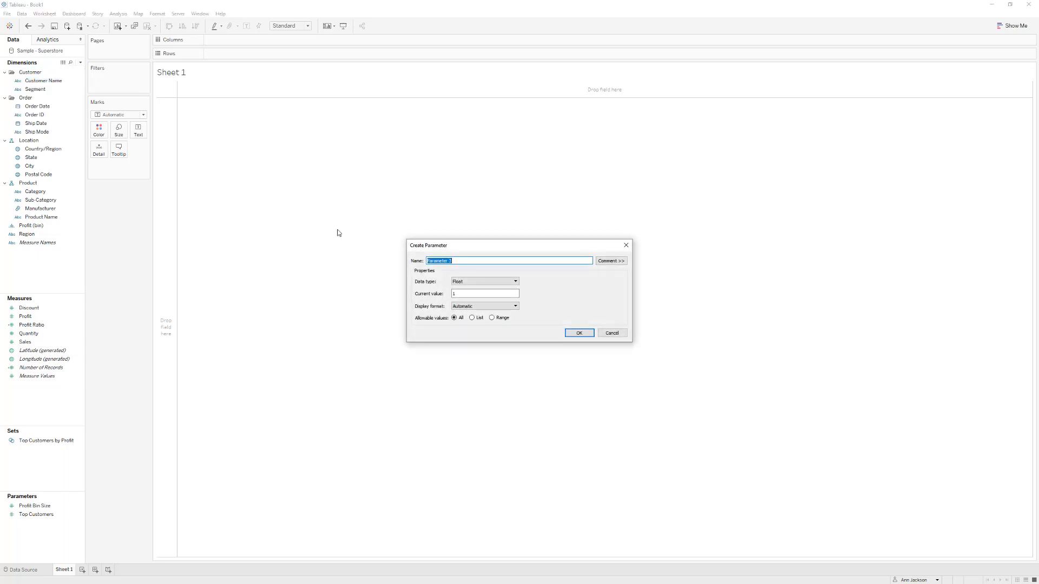
type("Select Metric")
left_click(476, 282)
left_click(477, 294)
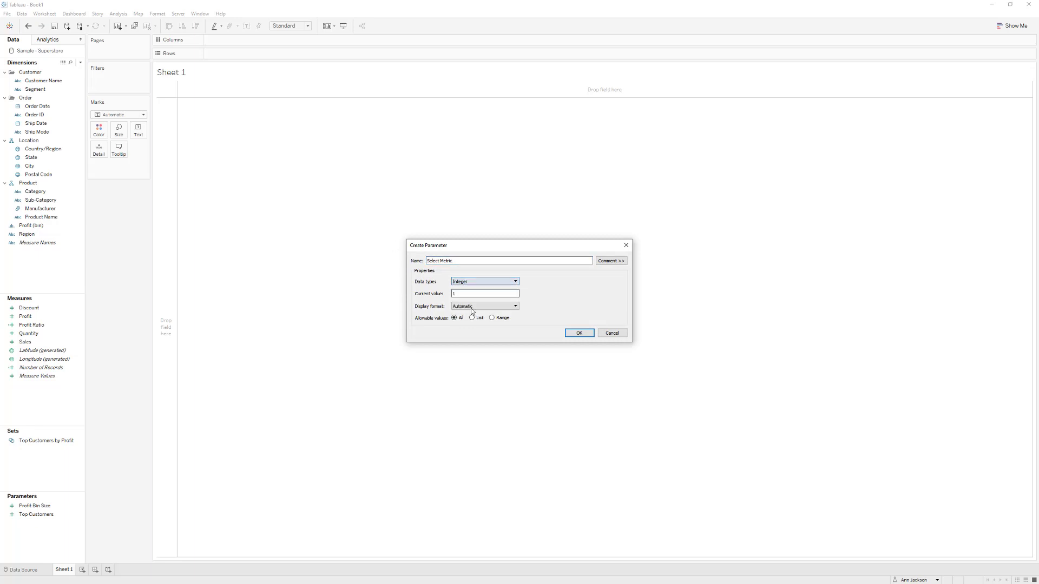
left_click(472, 318)
left_click(440, 350)
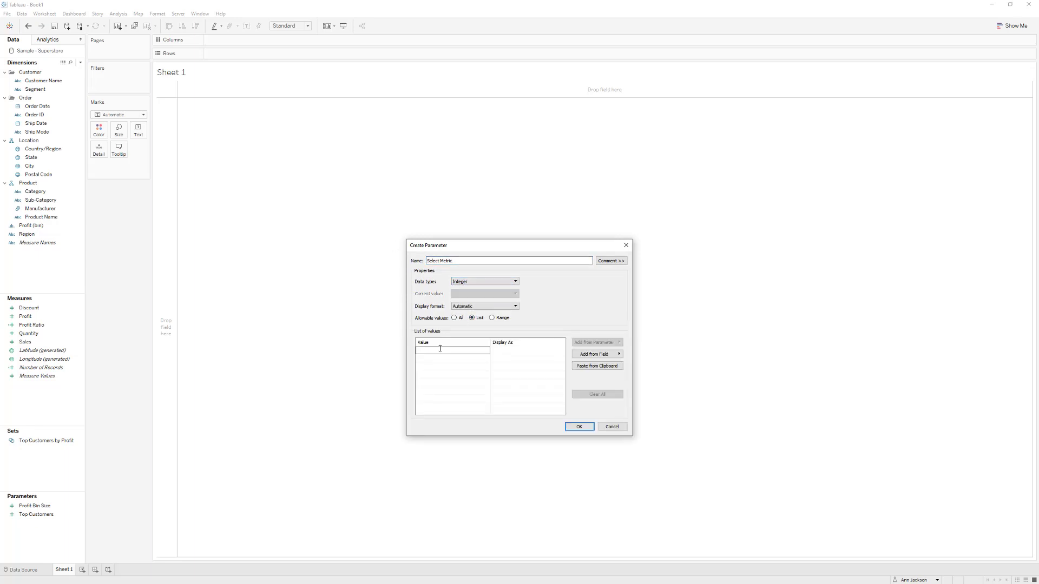
- Add value 1 displayed as Sales and value 2 displayed as Profit Ratio to the parameter's list
type("1")
key("Tab")
type("Sales")
key("Return")
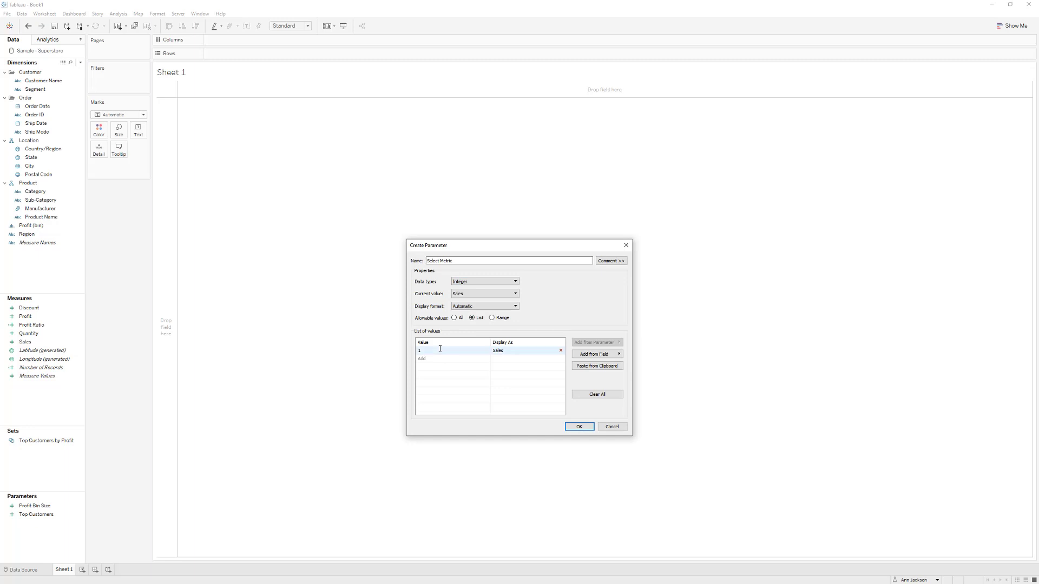
left_click(437, 361)
type("2")
key("Tab")
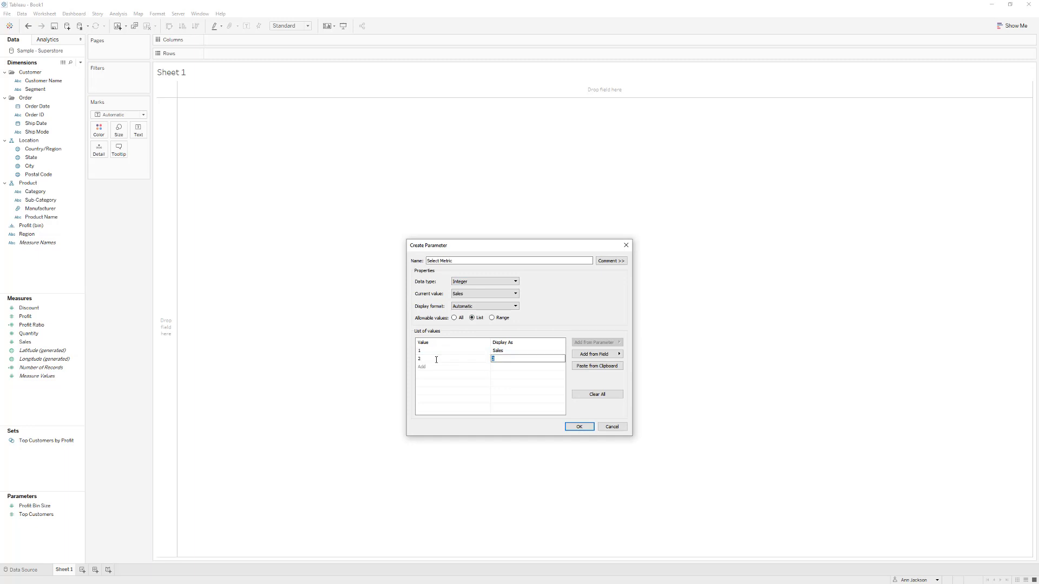
type("Profit Ratio")
key("Return")
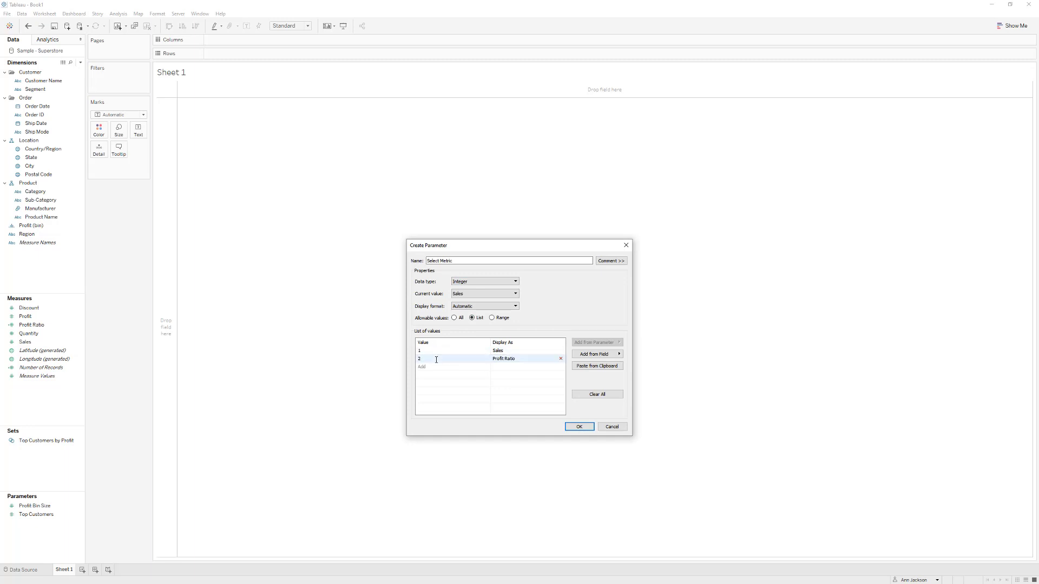
- Add value 3 displayed as Items per Order to the list and save the Select Metric parameter
left_click(423, 368)
type("3")
key("Tab")
type("I")
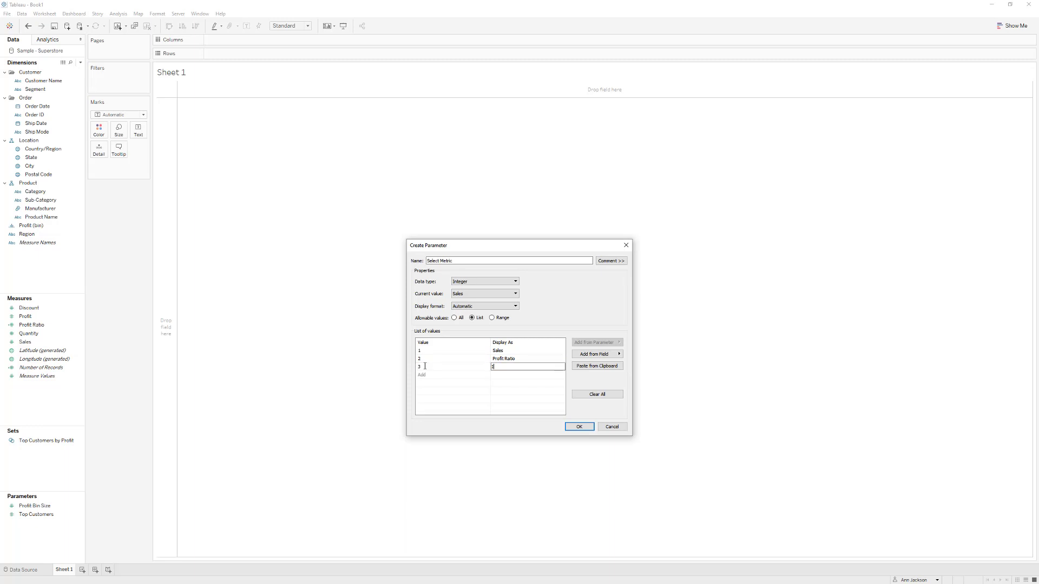
type("tems per Order")
key("Return")
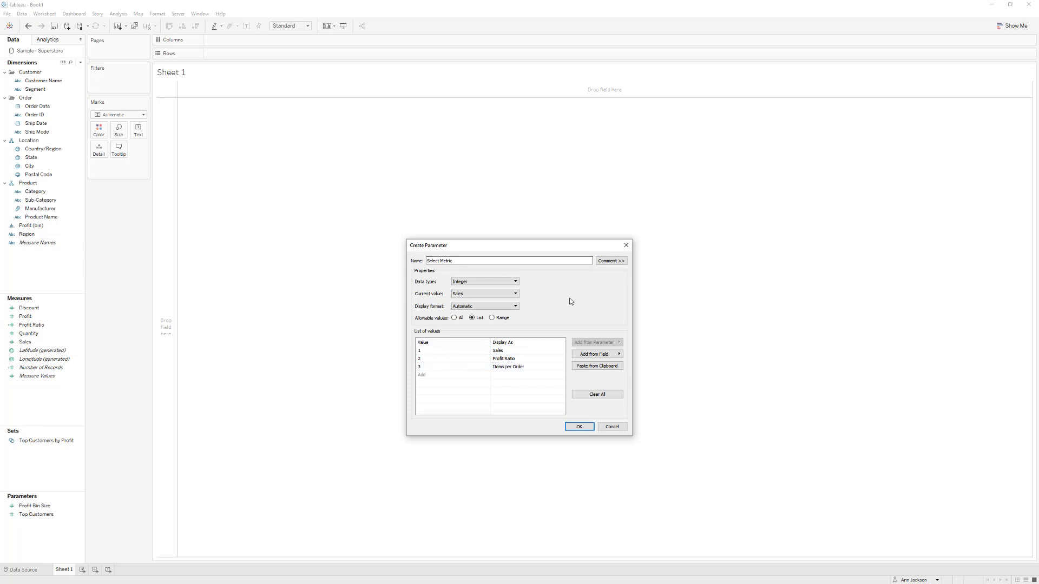
left_click(580, 427)
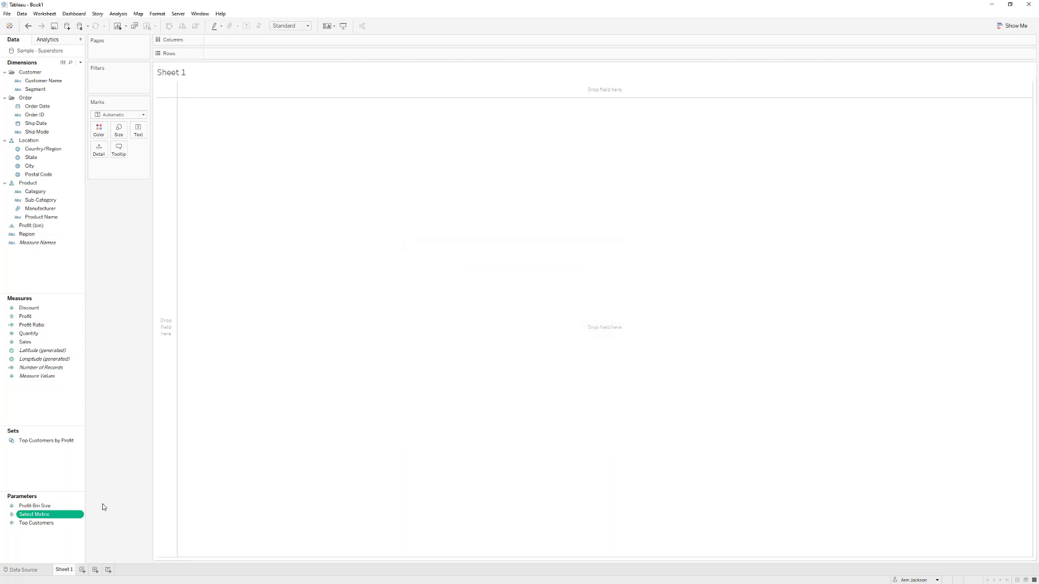
- Show the Select Metric parameter control on the sheet and test its options, finishing on Sales
right_click(66, 516)
left_click(112, 376)
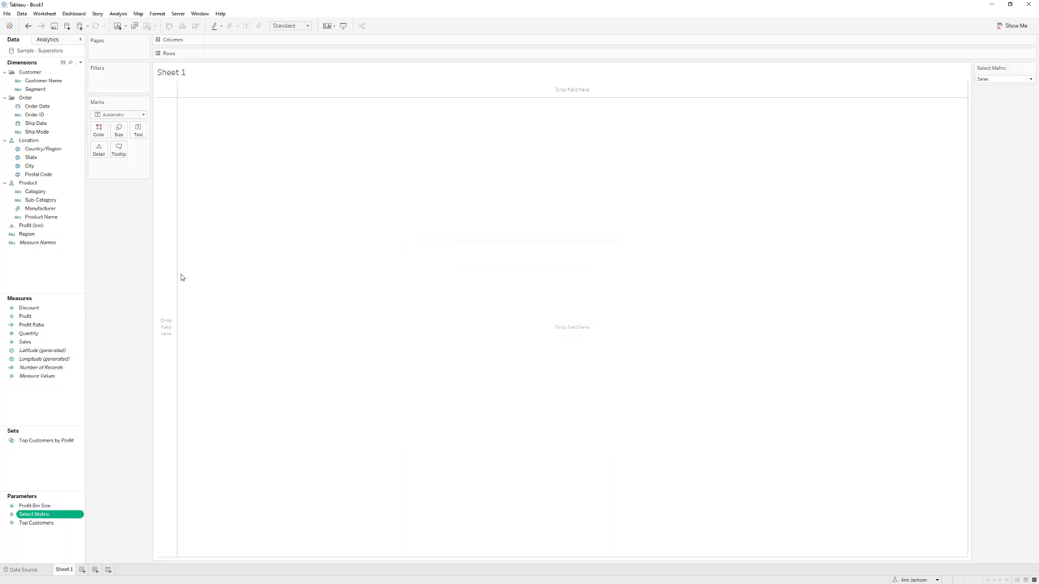
left_click(1001, 79)
left_click(991, 94)
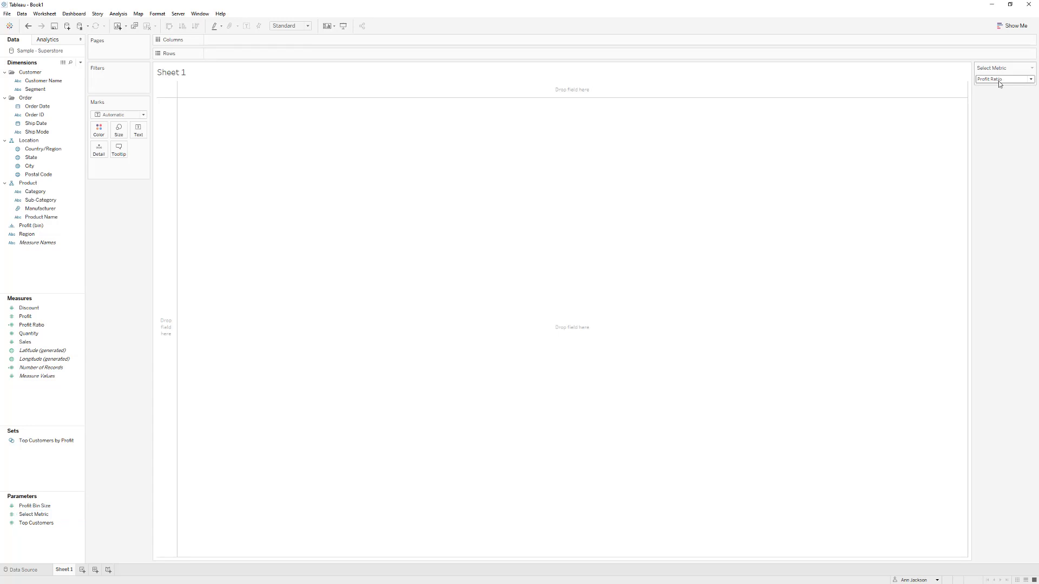
left_click(999, 80)
left_click(993, 102)
left_click(995, 80)
left_click(994, 93)
left_click(995, 80)
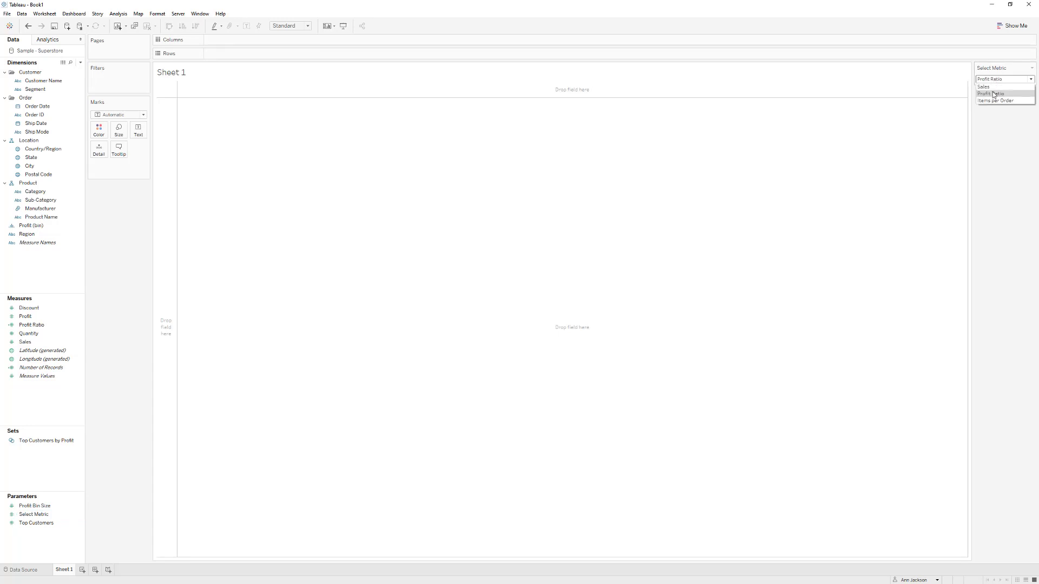
left_click(993, 88)
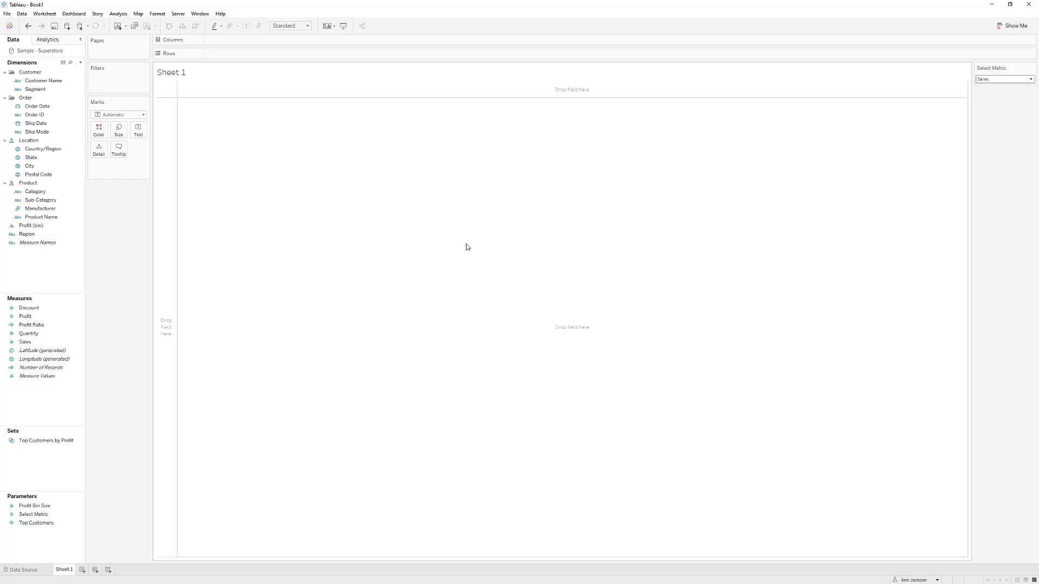
- Create a calculated field named Selected Metric starting with CASE [Select Metric] and the line WHEN 1 THEN SUM([Sales])
left_click(82, 65)
left_click(76, 72)
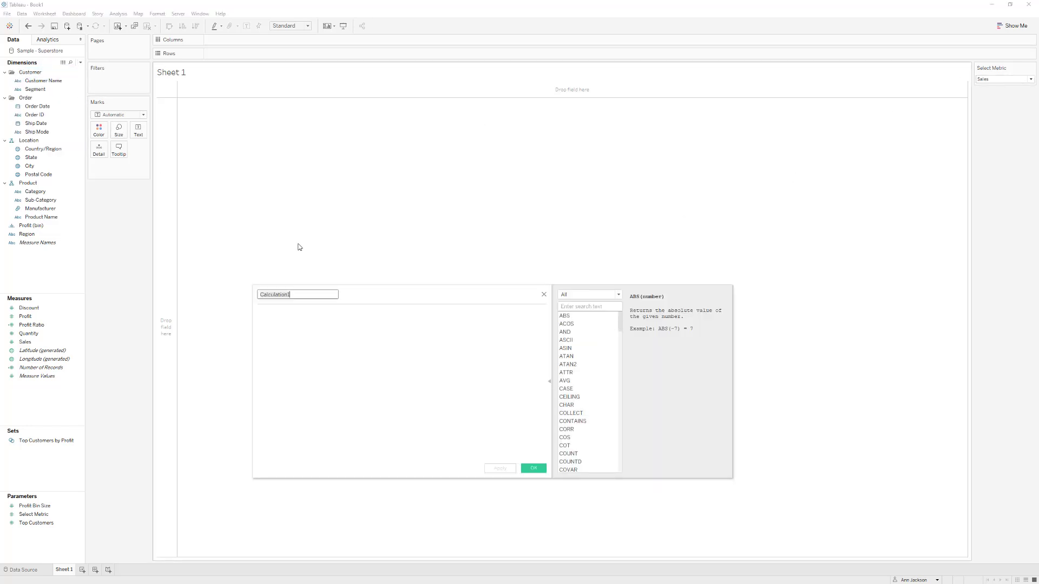
type("Selected Metric")
key("Tab")
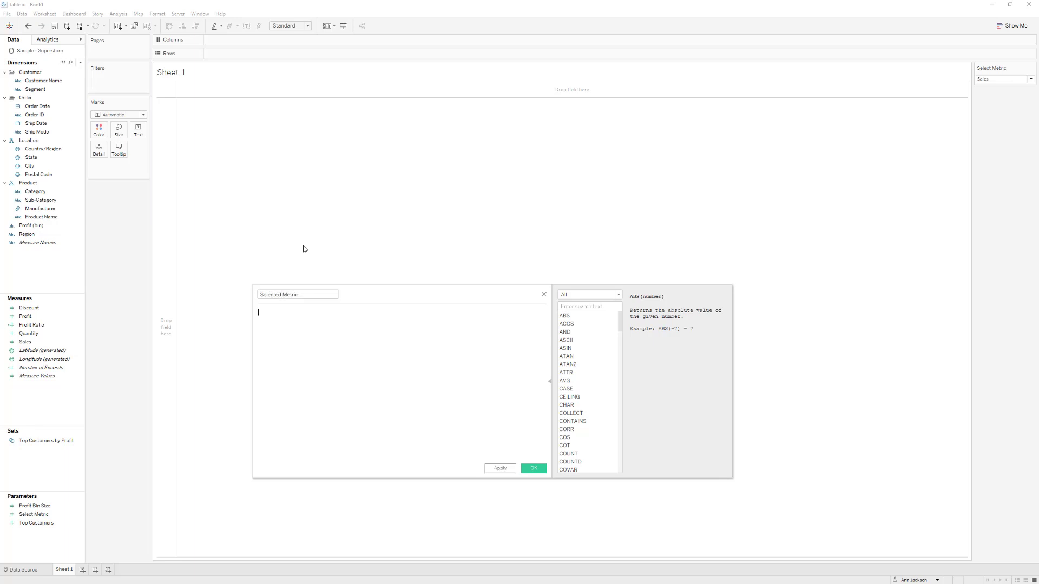
type("CASE")
type(" [Select Metric]")
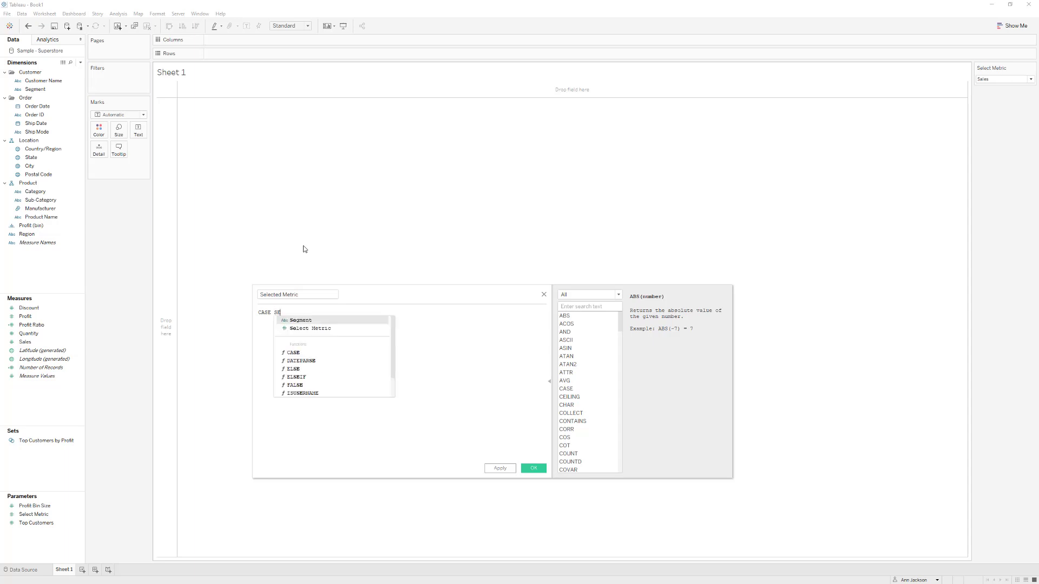
key("Return")
type("WHEN 1 THEN SUM([Sales])")
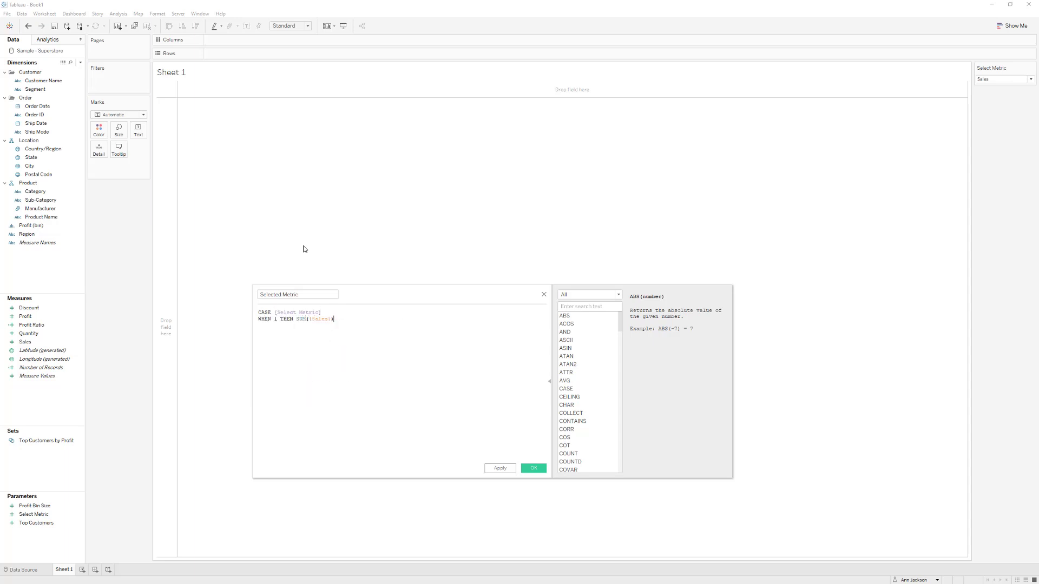
- Add the line WHEN 2 THEN [Profit Ratio] to the Selected Metric calculation
key("Return")
type("WHEN 2 THEN PROF")
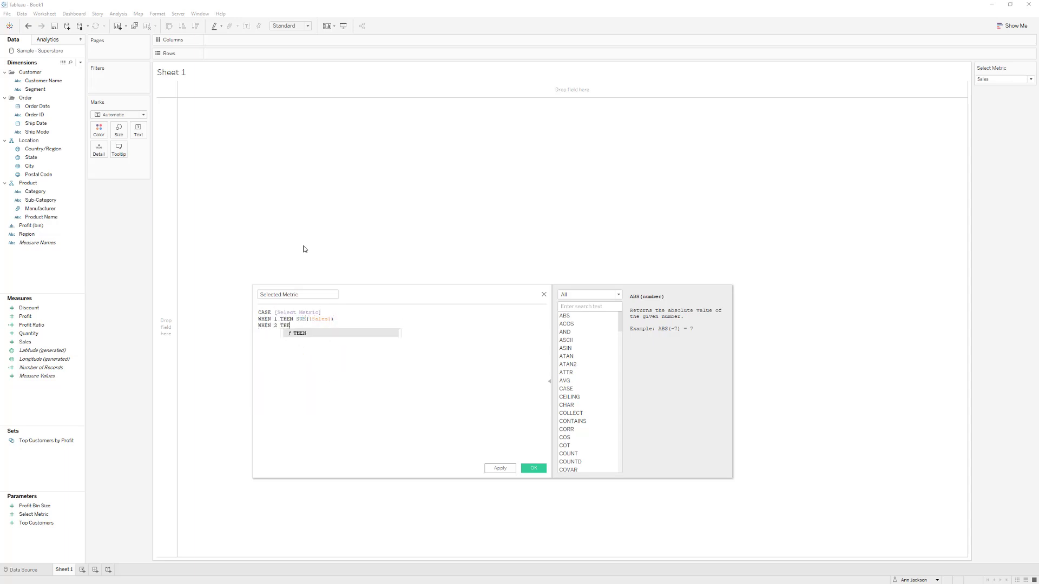
key("Down")
key("Down")
key("Down")
key("Return")
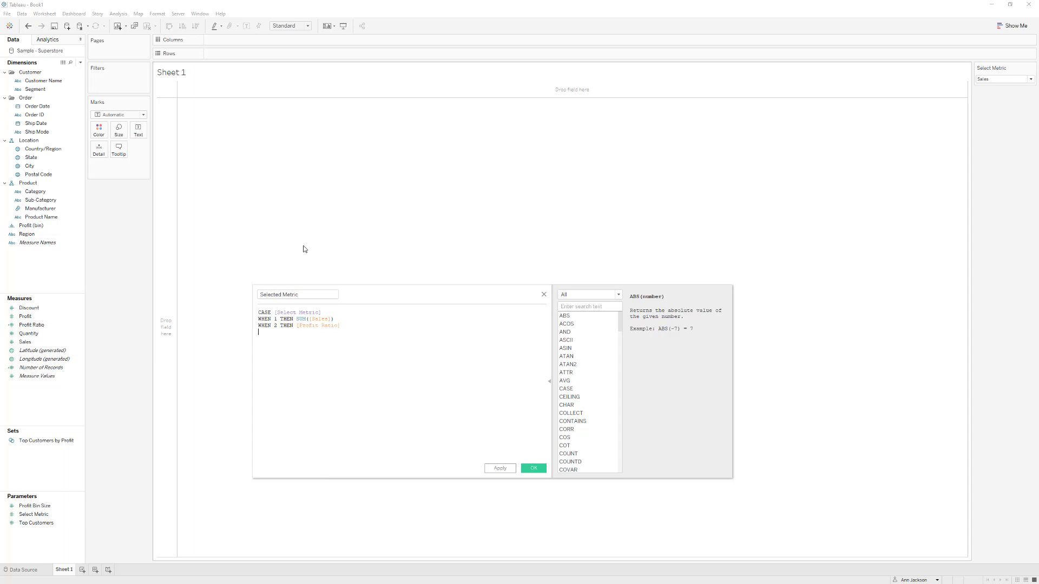
- Add the line WHEN 3 THEN SUM([Quantity])/COUNTD([Order ID]) to the Selected Metric calculation
key("Return")
type("WHEN 3 THEN SUM([Quantity])/CO")
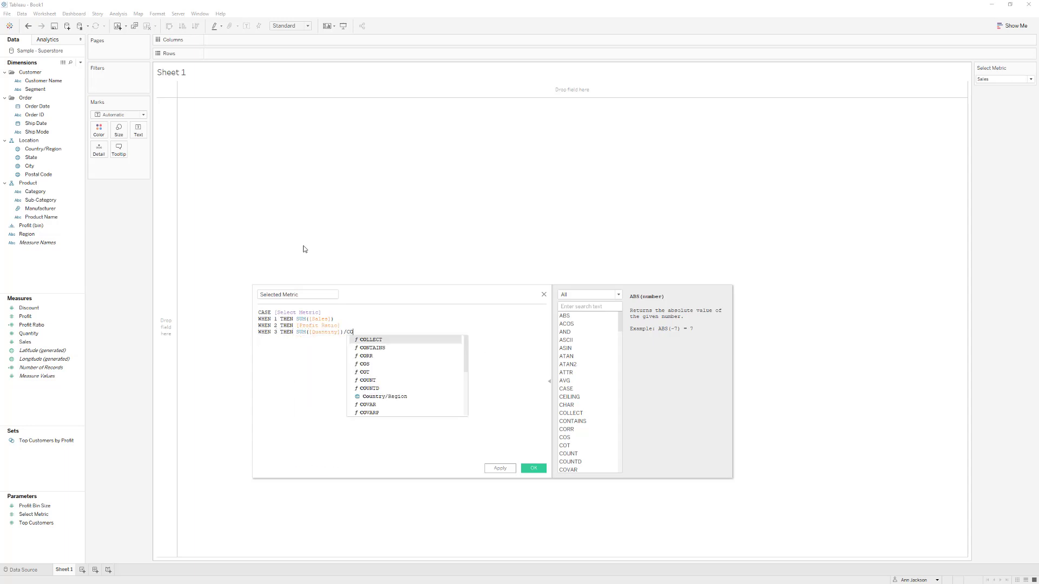
type("UNTD")
key("Return")
type("ORDER")
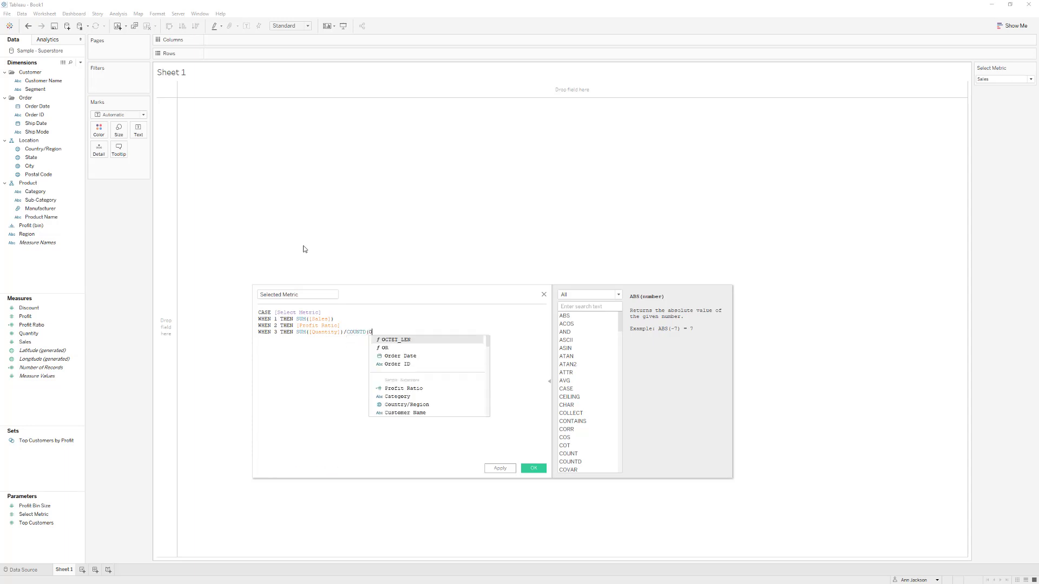
key("Down")
key("Return")
type(")")
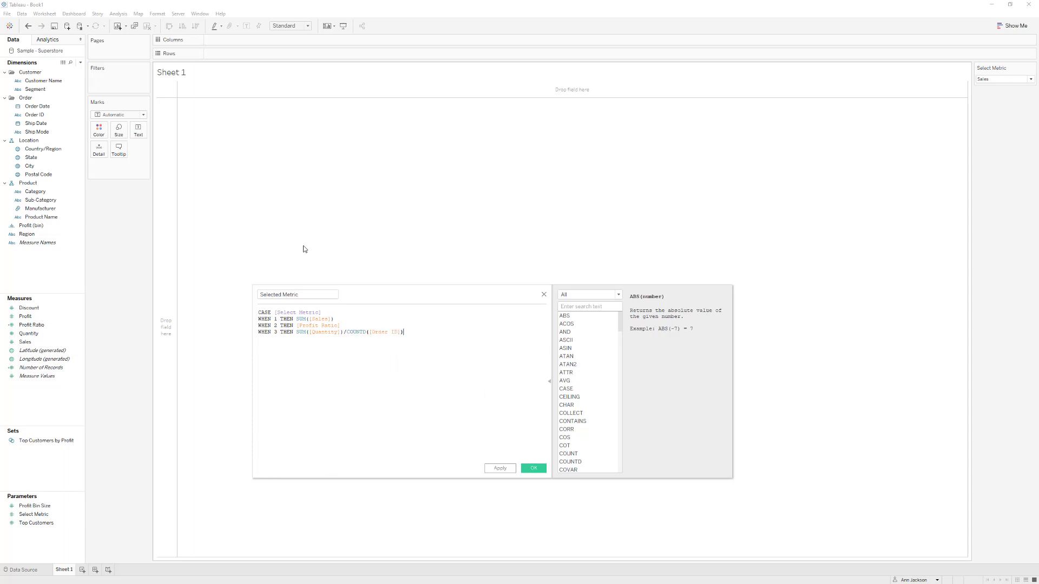
- Close the CASE statement with END, review the Profit Ratio definition in enlarged text, and save the calculated field
key("Return")
type("END")
left_click(377, 318)
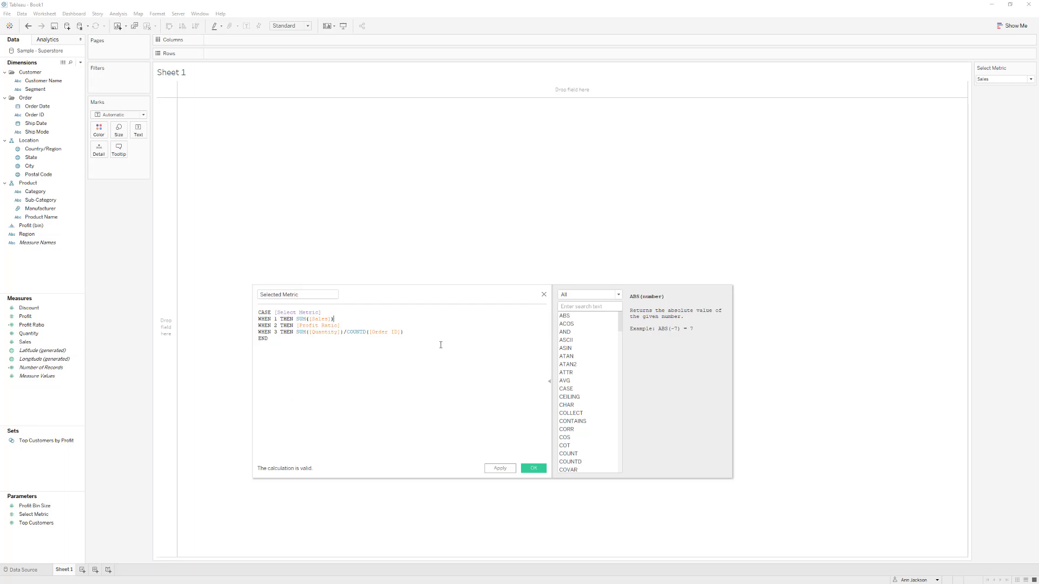
scroll(441, 347, "up", 4)
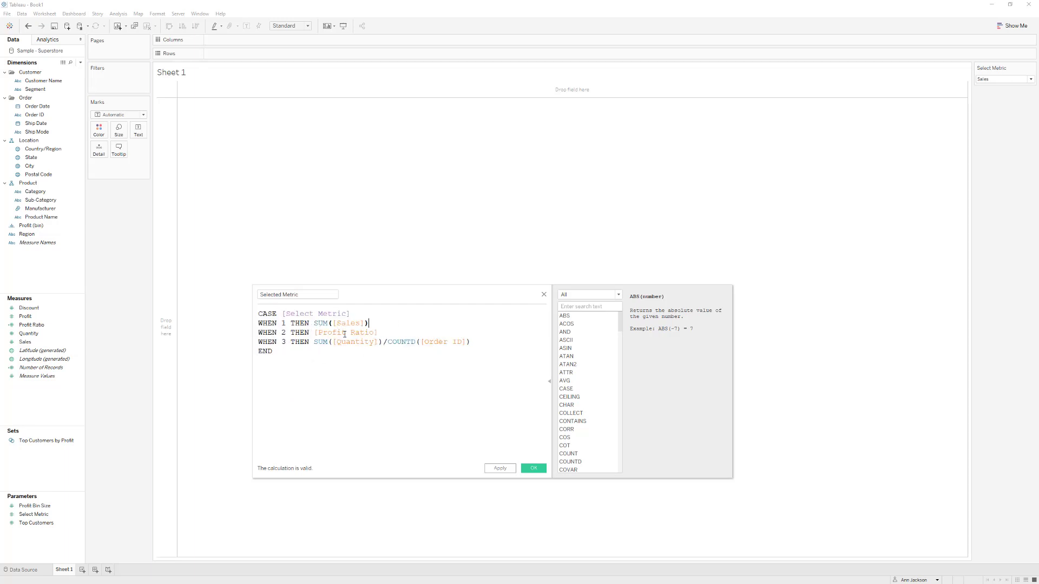
left_click(341, 333)
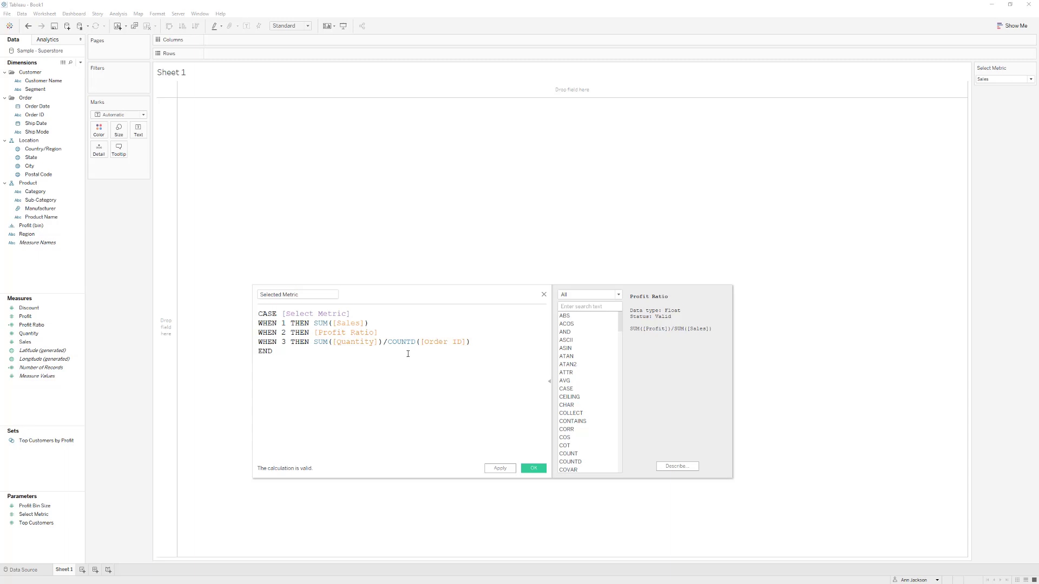
left_click(533, 468)
- Place Selected Metric on Rows and switch the Select Metric parameter to Profit Ratio
mouse_move(57, 352)
left_mouse_down()
mouse_move(296, 102)
mouse_move(283, 55)
left_mouse_up()
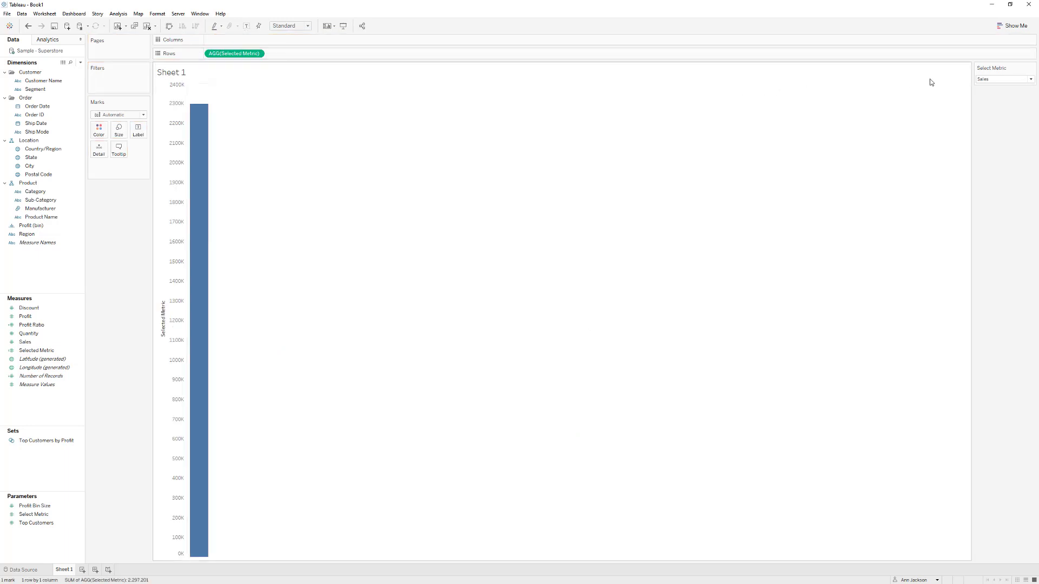
left_click(992, 81)
left_click(992, 93)
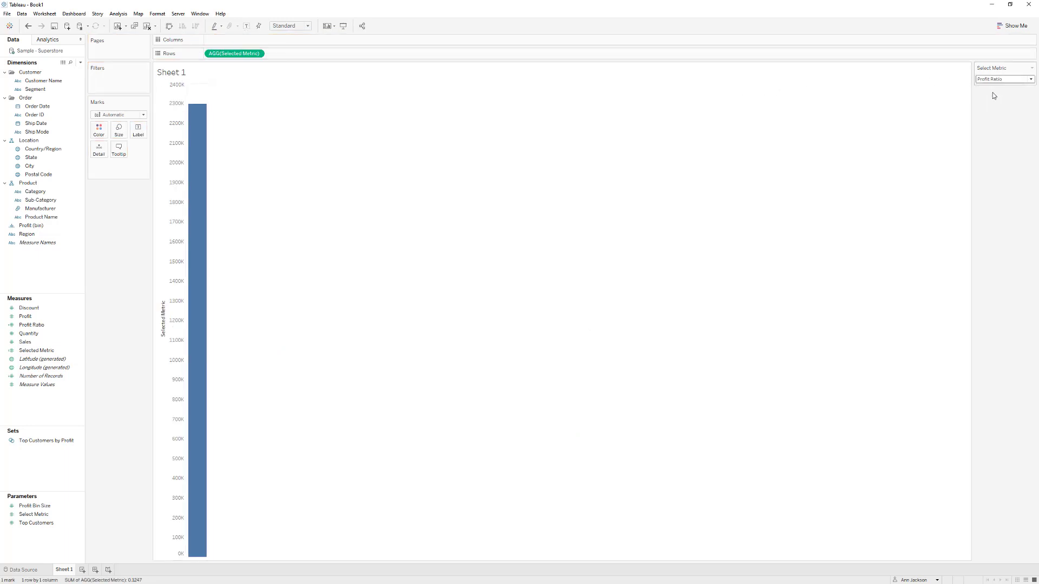
- Switch the Select Metric parameter to Items per Order and check the bar in the view
left_click(989, 81)
left_click(990, 103)
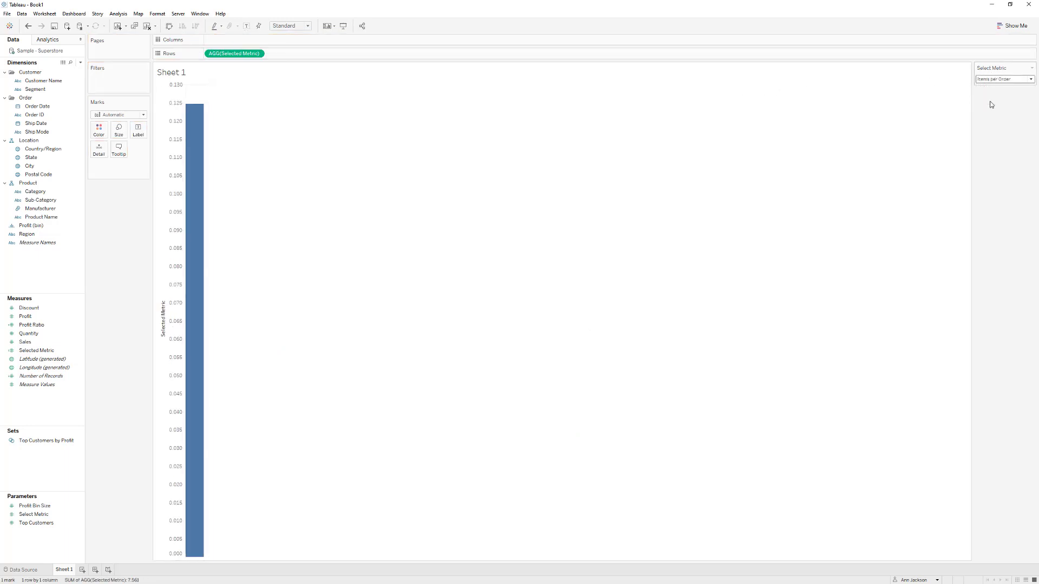
mouse_move(196, 184)
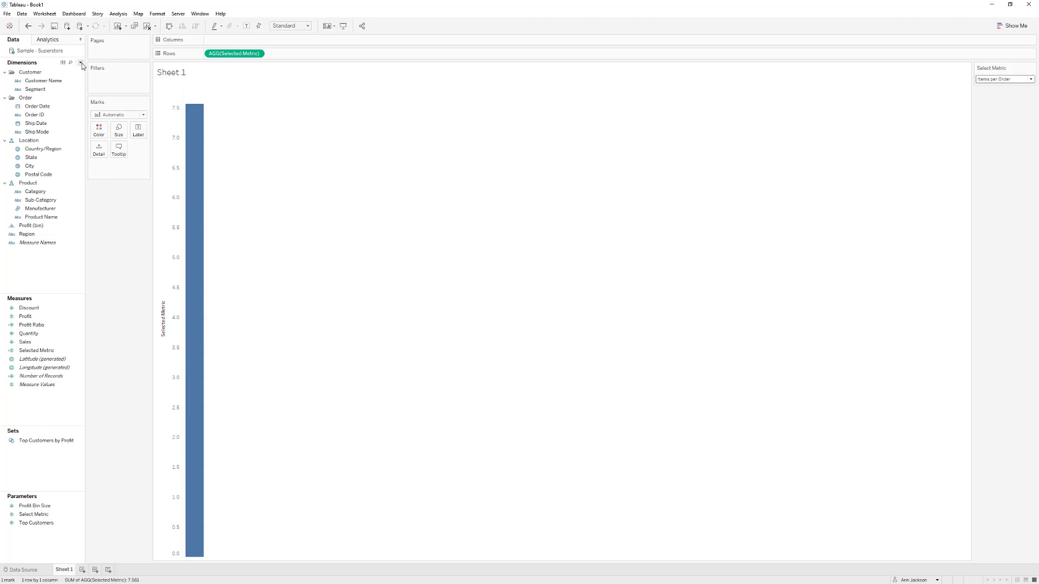
- Create a parameter named Select Dates with the Integer data type and a list of allowable values
left_click(81, 62)
left_click(49, 82)
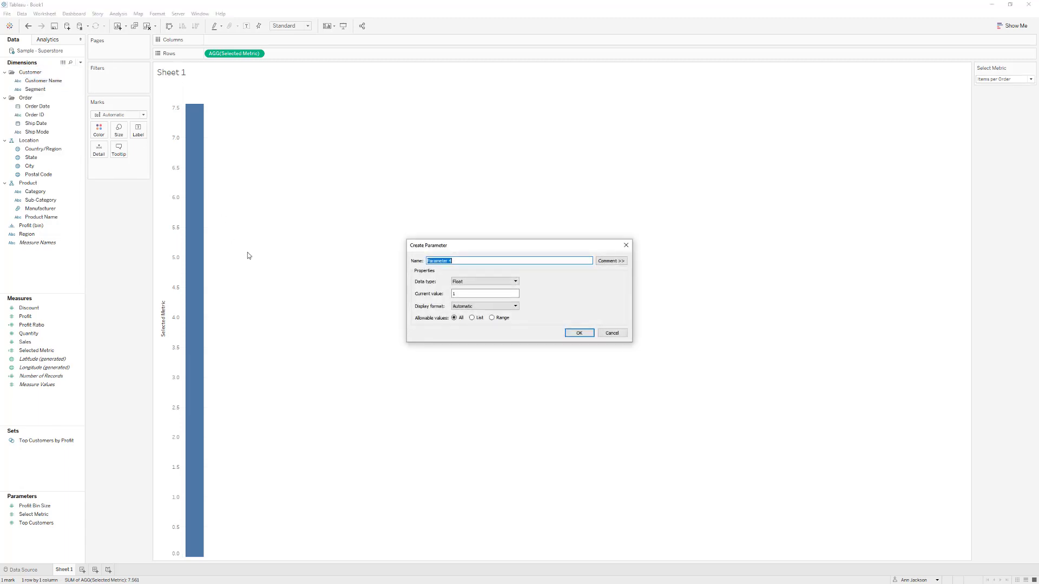
type("Select Date Rs")
left_click(473, 319)
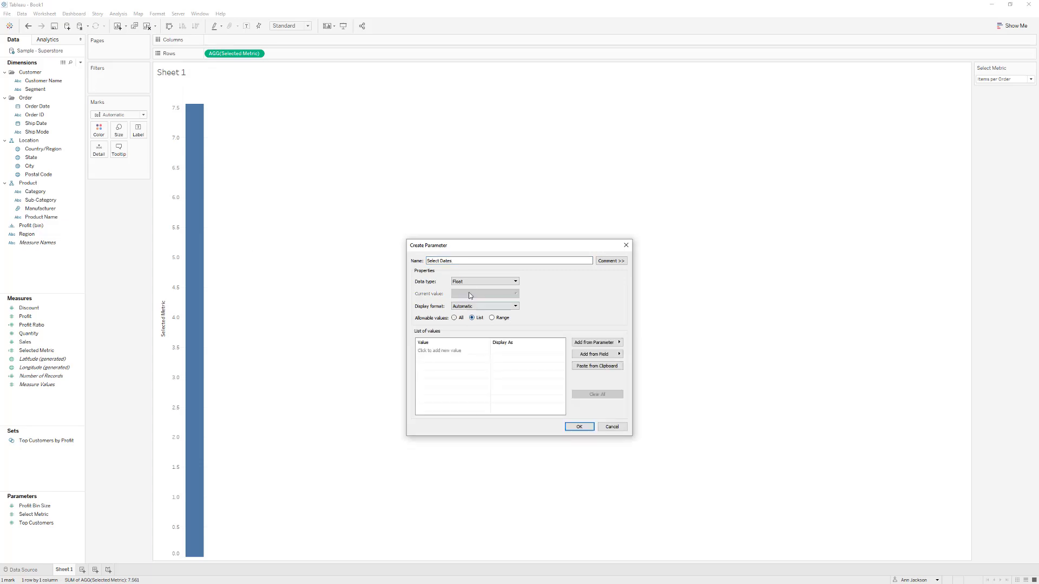
left_click(468, 282)
left_click(460, 293)
- Add the value 1 to the Select Dates list, displayed as Last 12 Months, checking the finished dashboard for reference
left_click(447, 351)
type("1")
key("Return")
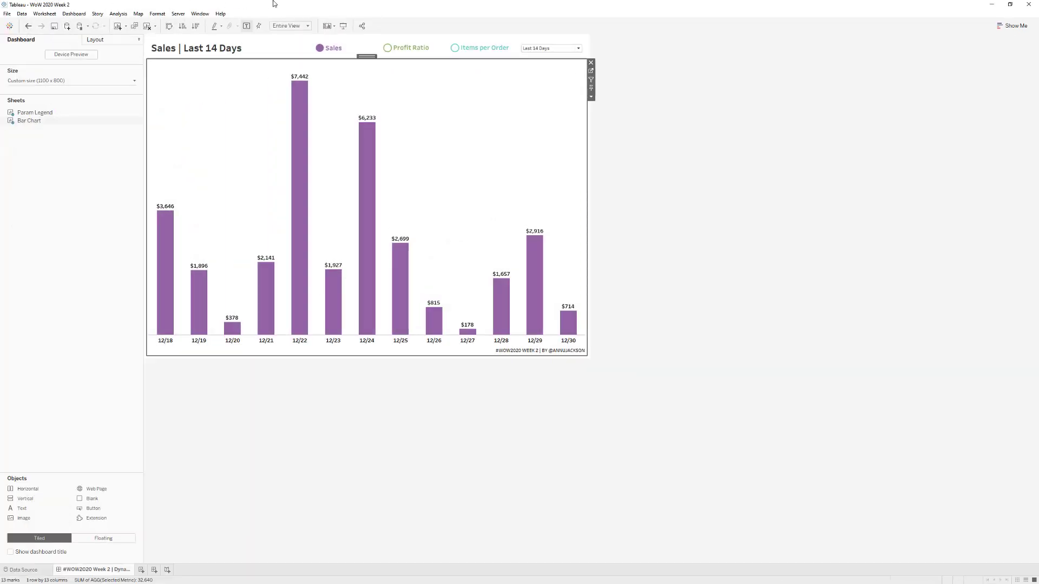
double_click(273, 2)
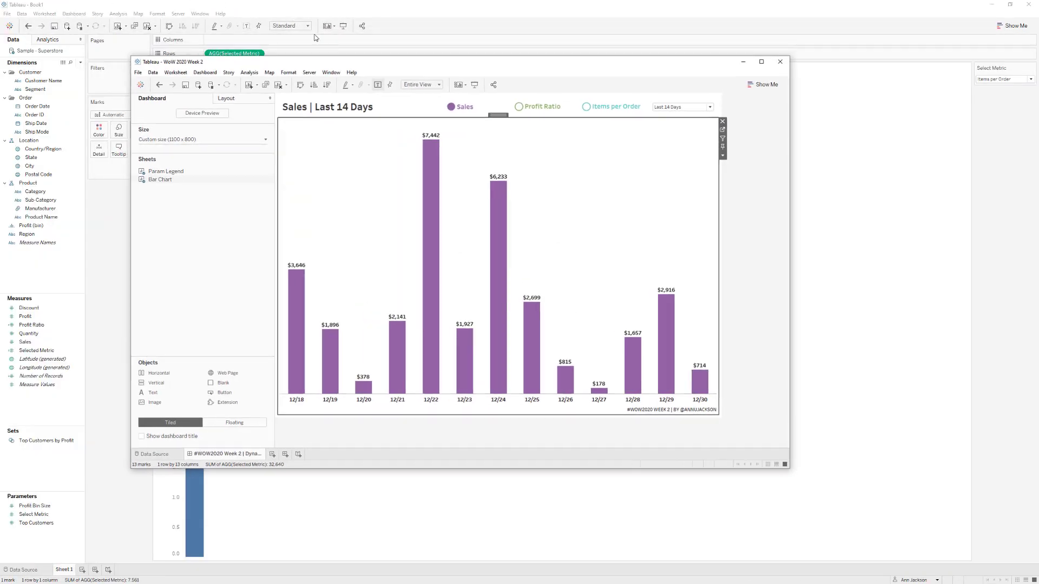
left_click_drag(305, 65, 0, 107)
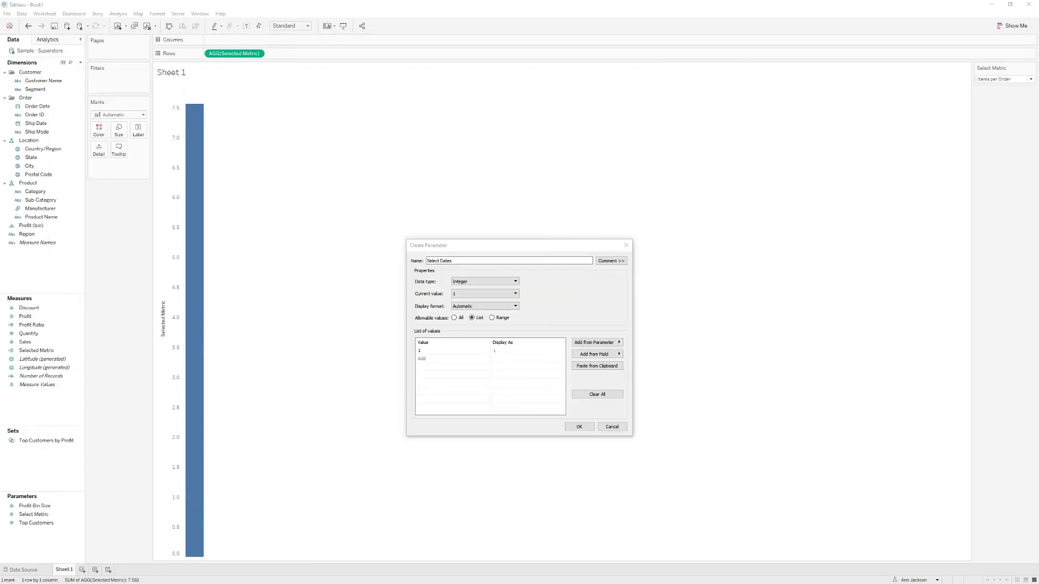
left_click(502, 351)
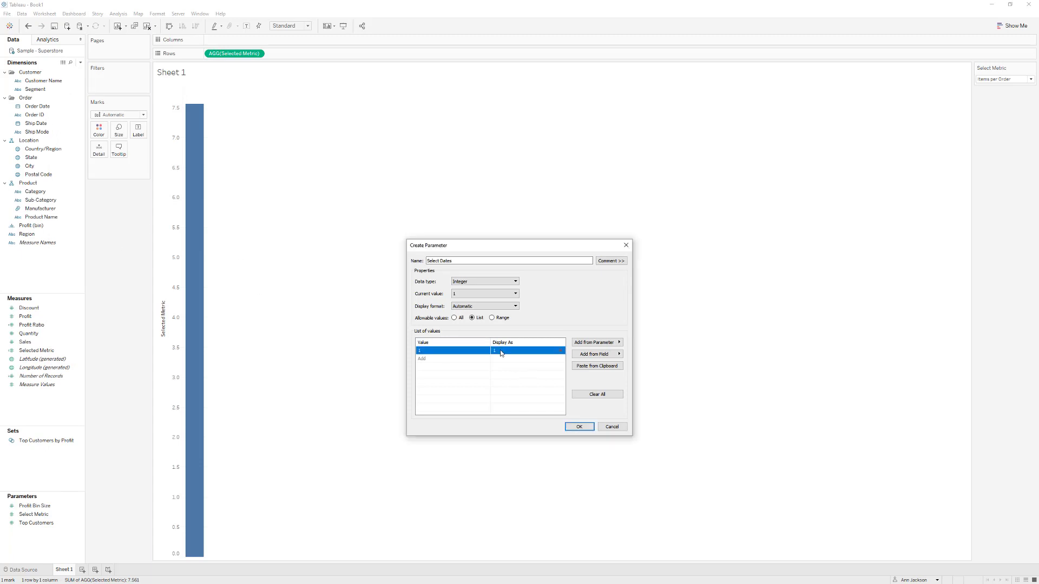
left_click(501, 351)
type("Last 12 Months")
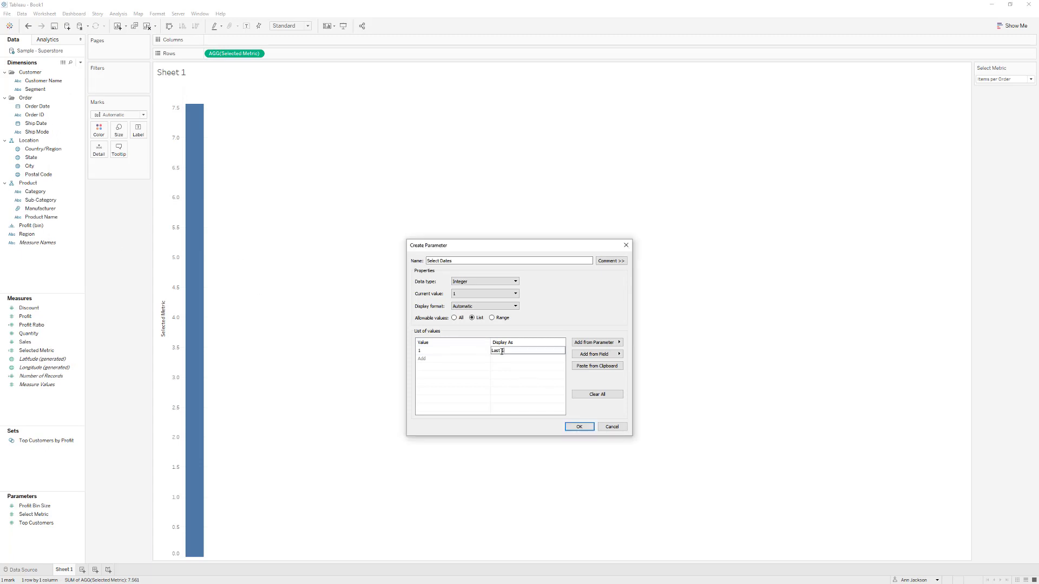
key("Return")
- Add the value 2 to the Select Dates list, displayed as Last 13 Weeks
left_click(436, 359)
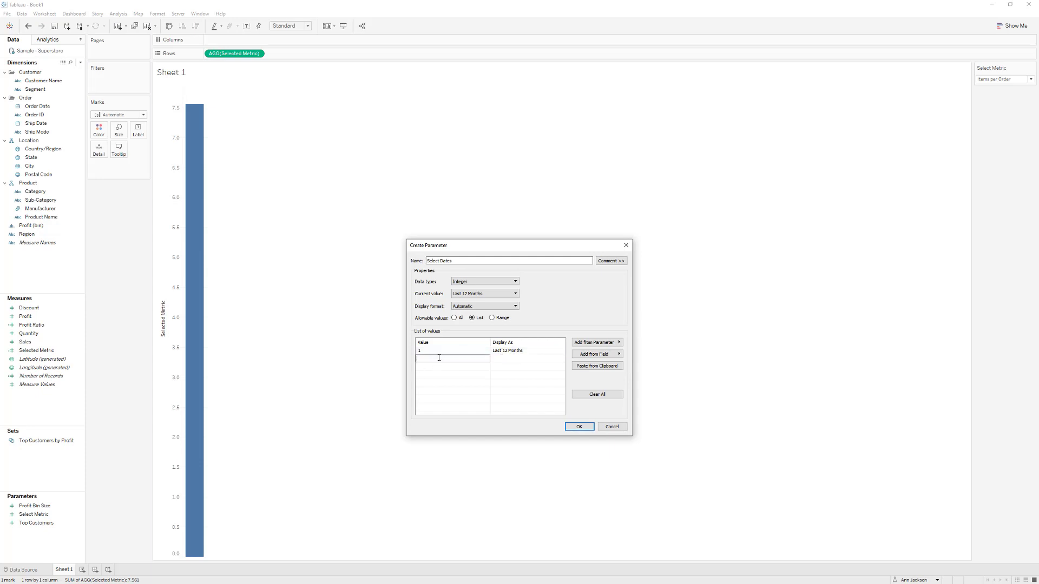
type("2")
key("Return")
type("Last 13 Weeks")
key("Return")
- Add the value 3 to the list, displayed as Last 14 Days, and save the Select Dates parameter
left_click(436, 369)
type("3")
key("Return")
type("Last 14 Days")
key("Return")
left_click(578, 427)
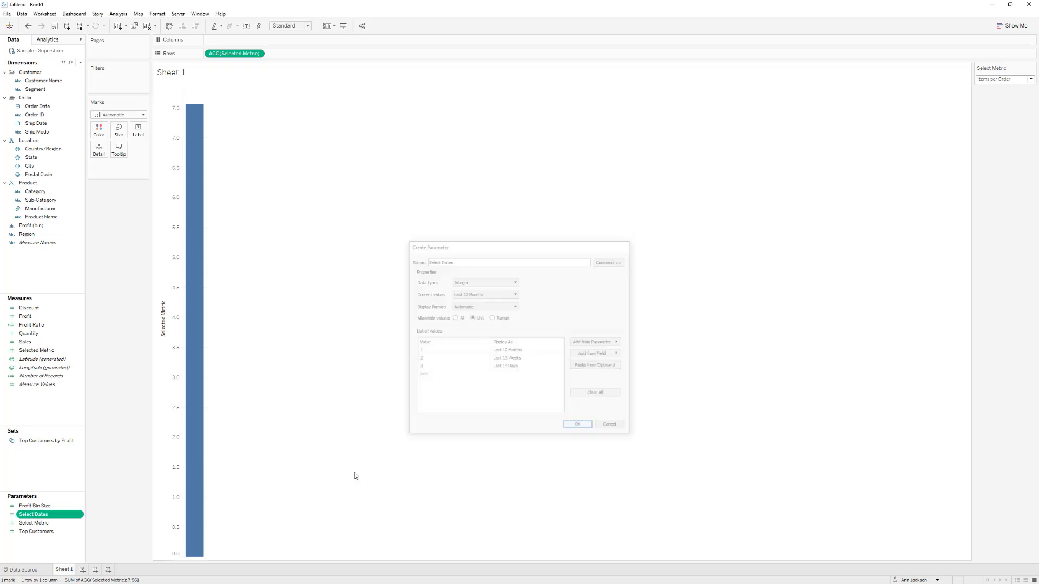
- Show the Select Dates parameter control, try each date option, and leave it set to Last 13 Weeks
right_click(45, 514)
left_click(109, 379)
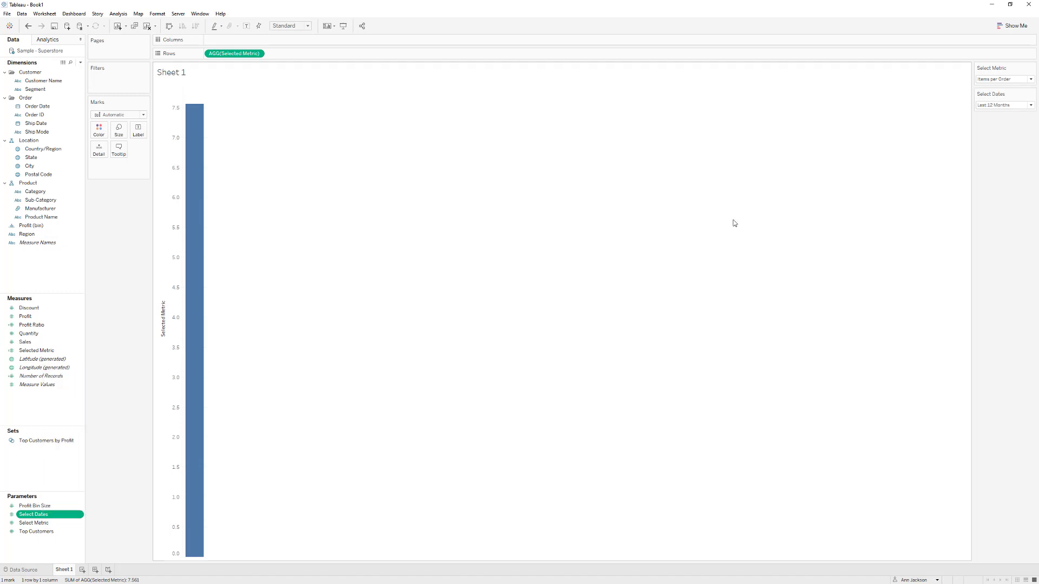
left_click(996, 105)
left_click(992, 111)
left_click(991, 106)
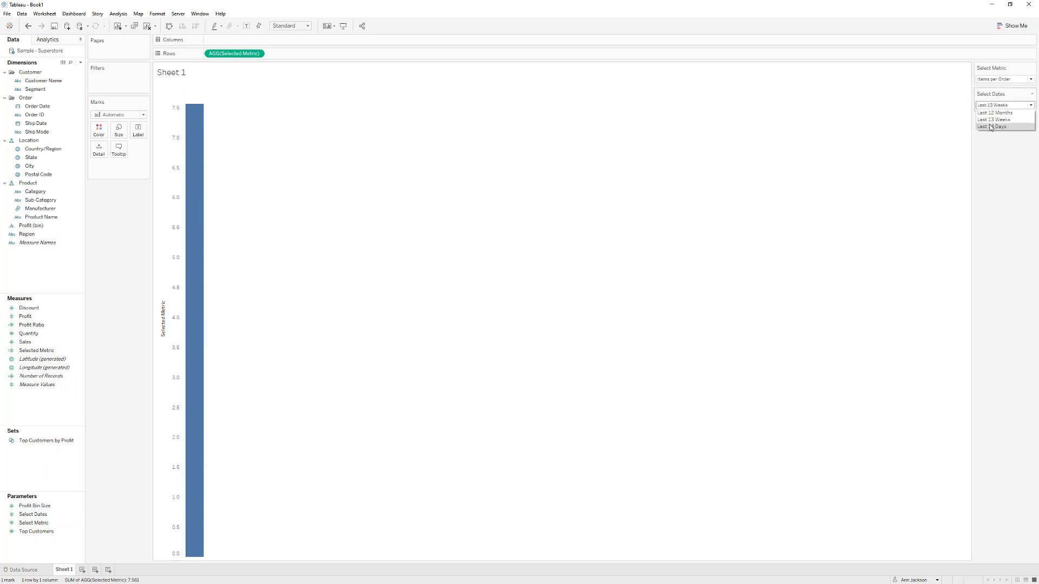
left_click(993, 127)
left_click(993, 106)
left_click(994, 112)
left_click(993, 107)
left_click(992, 119)
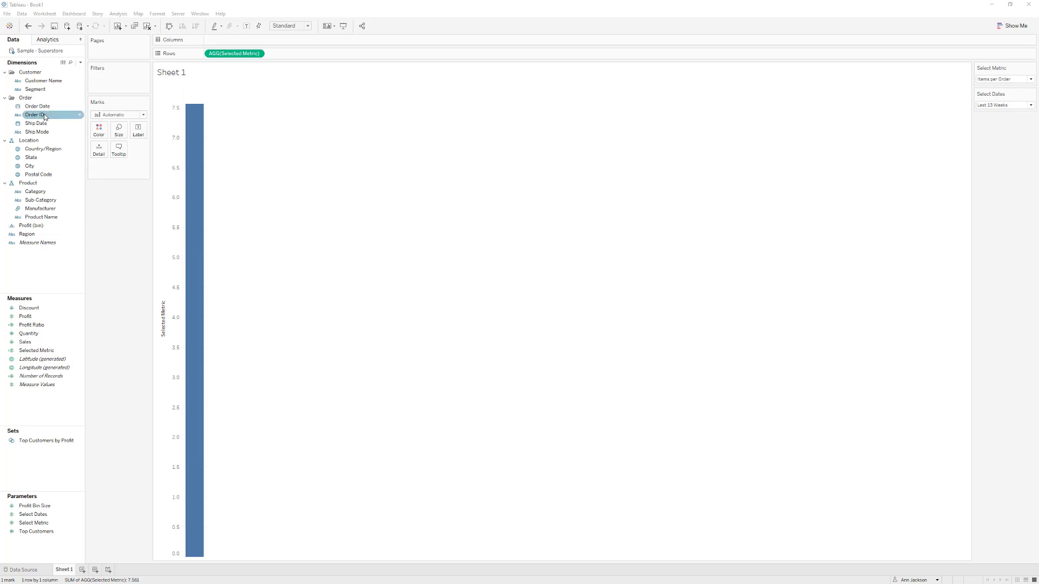
- Place Order Date on Columns as continuous DAY(Order Date) and inspect the end of the timeline
left_click_drag(42, 108, 225, 40)
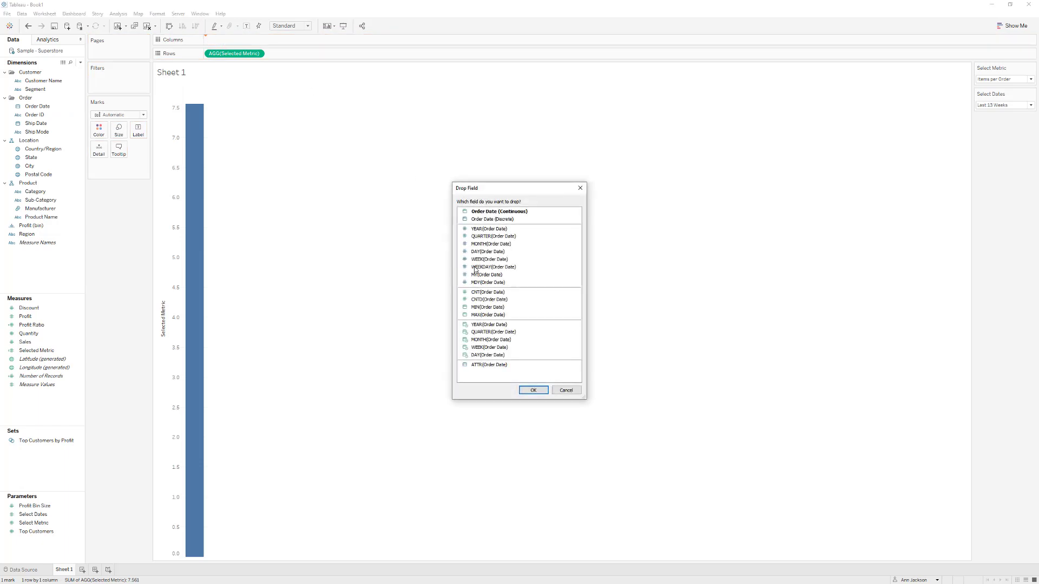
left_click(490, 355)
left_click(533, 390)
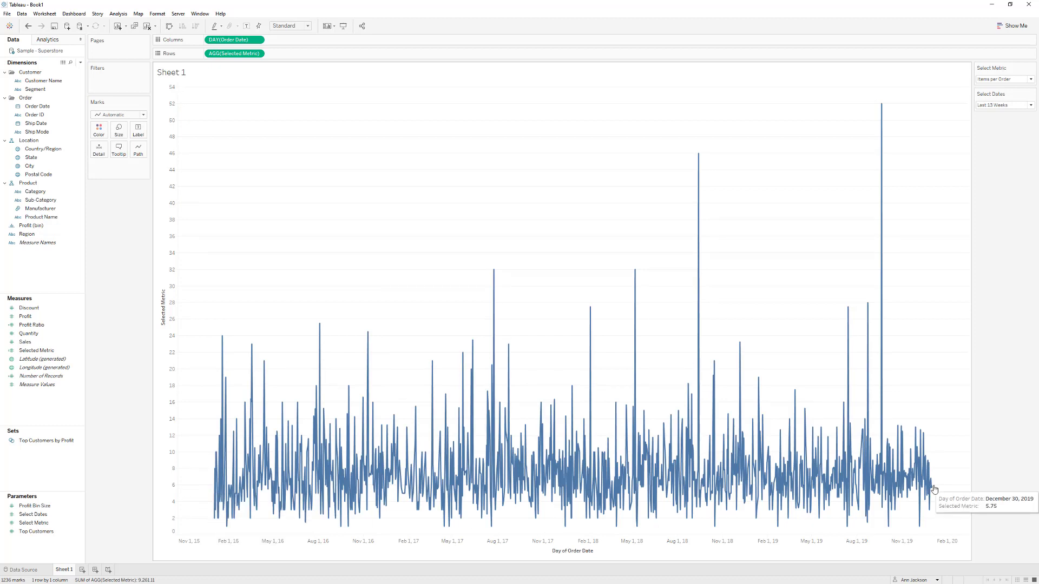
mouse_move(452, 454)
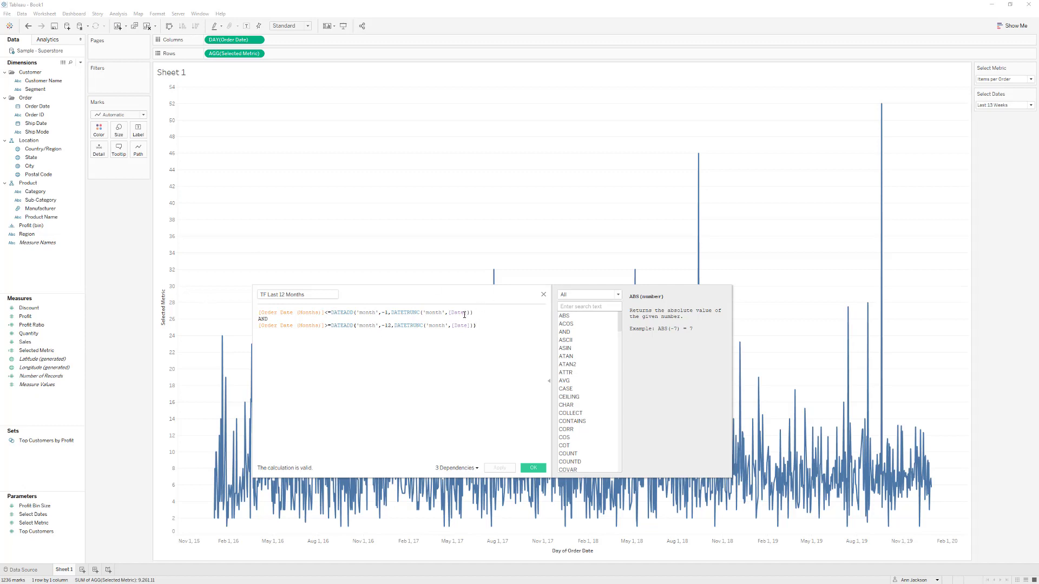
- Examine the Order Date (Months) field and the Date parameter in the TF Last 12 Months calculation, and close it
left_click(298, 313)
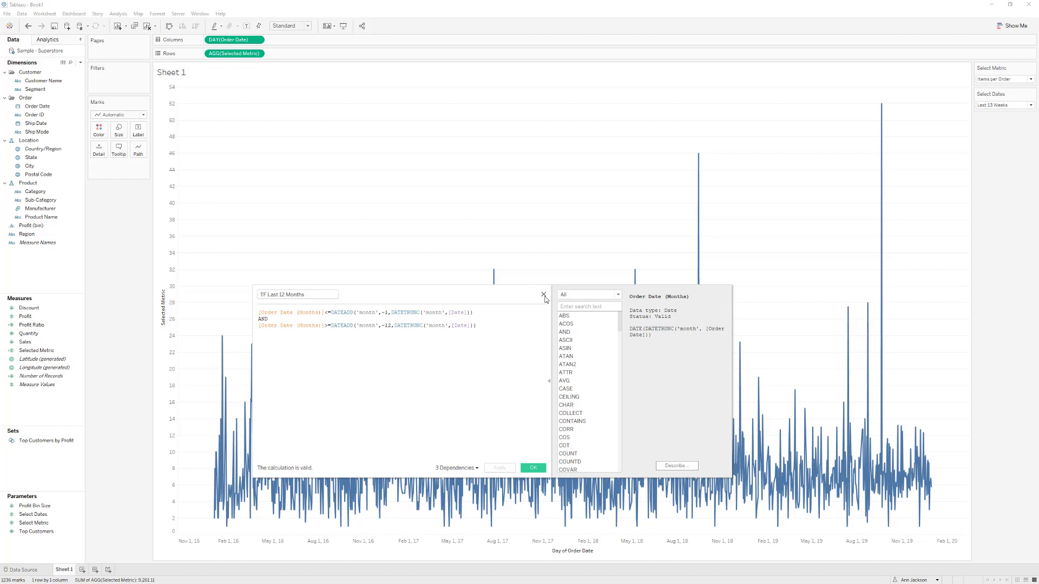
left_click(458, 313)
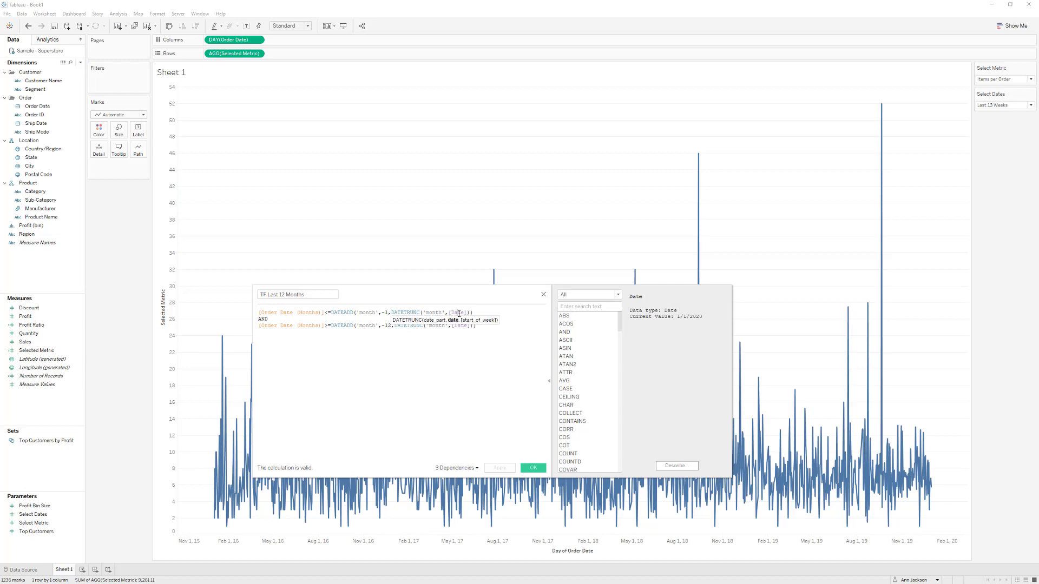
left_click(543, 295)
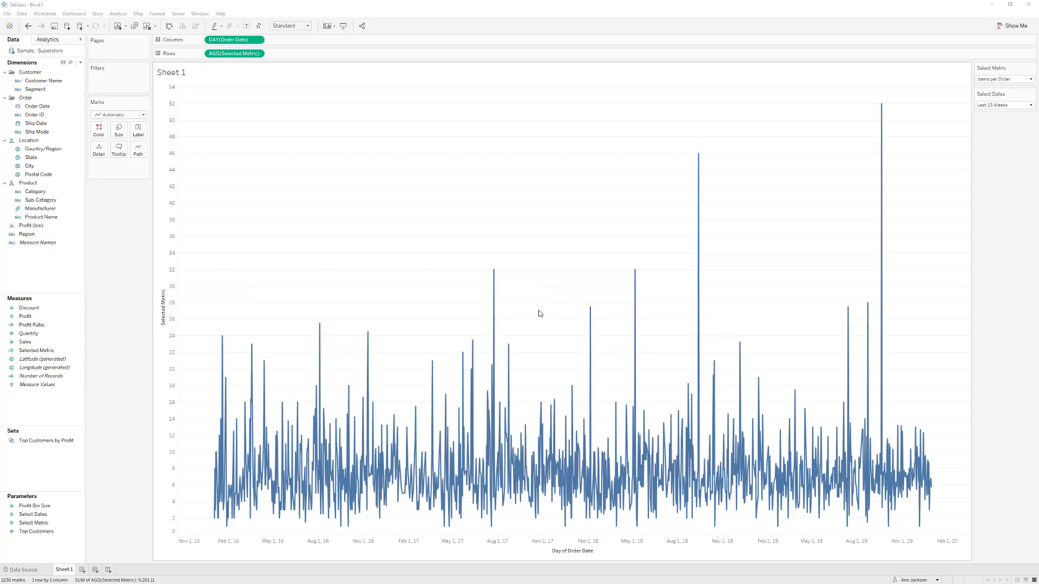
- Create a parameter named Date with the Date data type and all values allowed
left_click(80, 63)
left_click(33, 80)
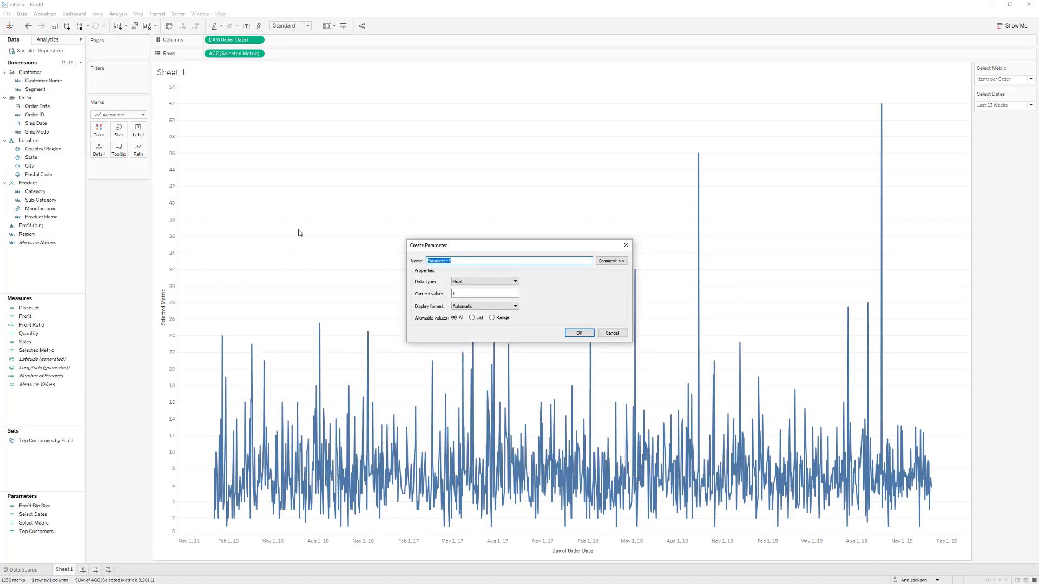
type("Date")
left_click(458, 283)
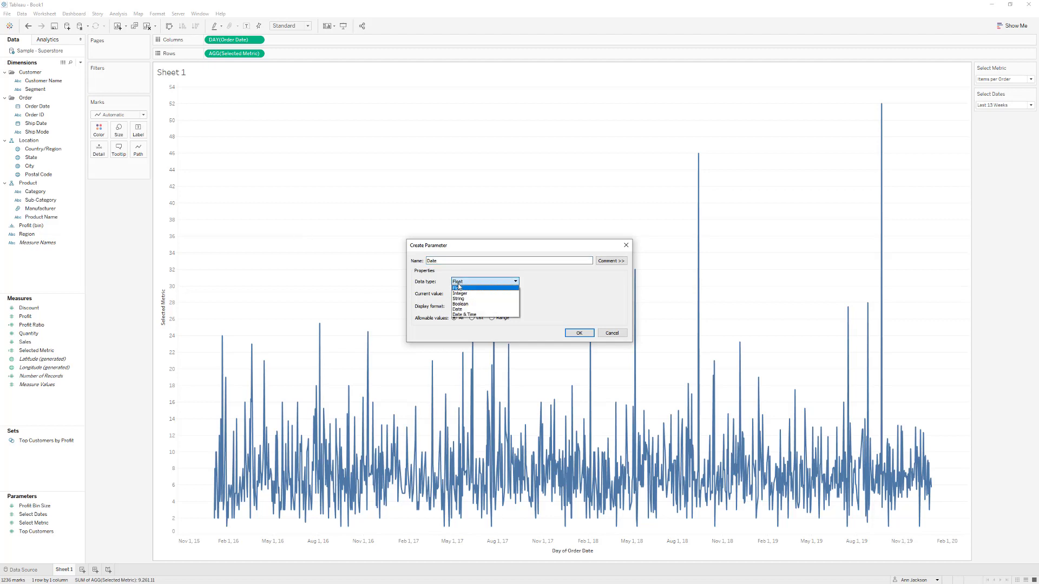
left_click(457, 309)
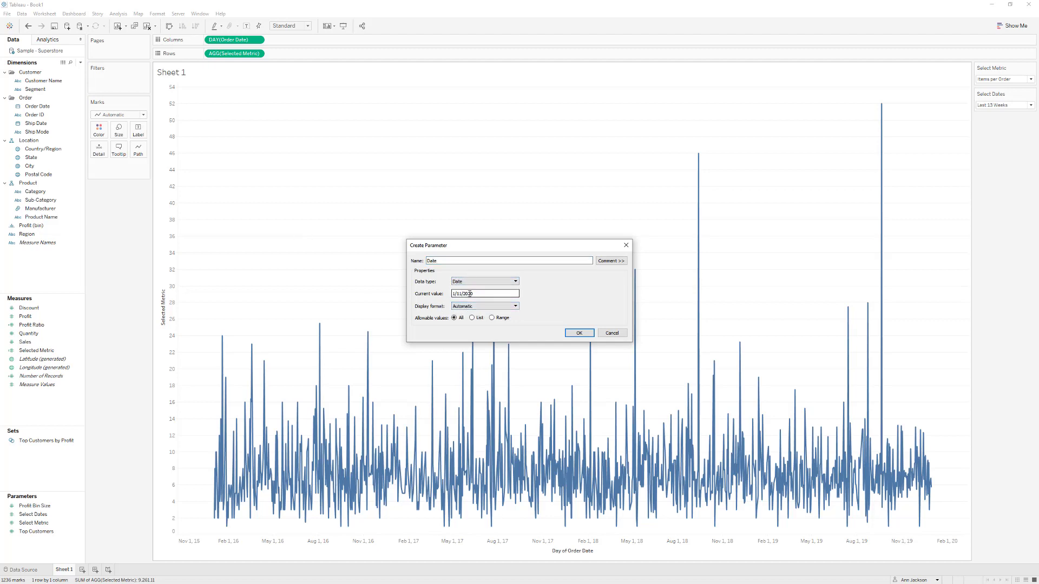
left_click(471, 293)
left_click(486, 323)
left_click(579, 334)
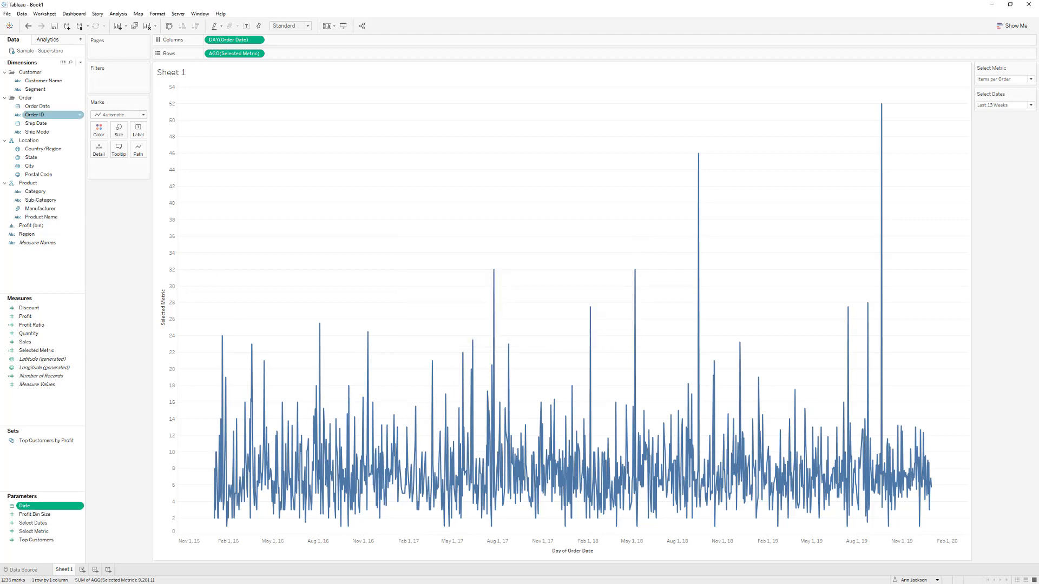
- Create a custom date from Order Date with Months detail as a date value
right_click(60, 106)
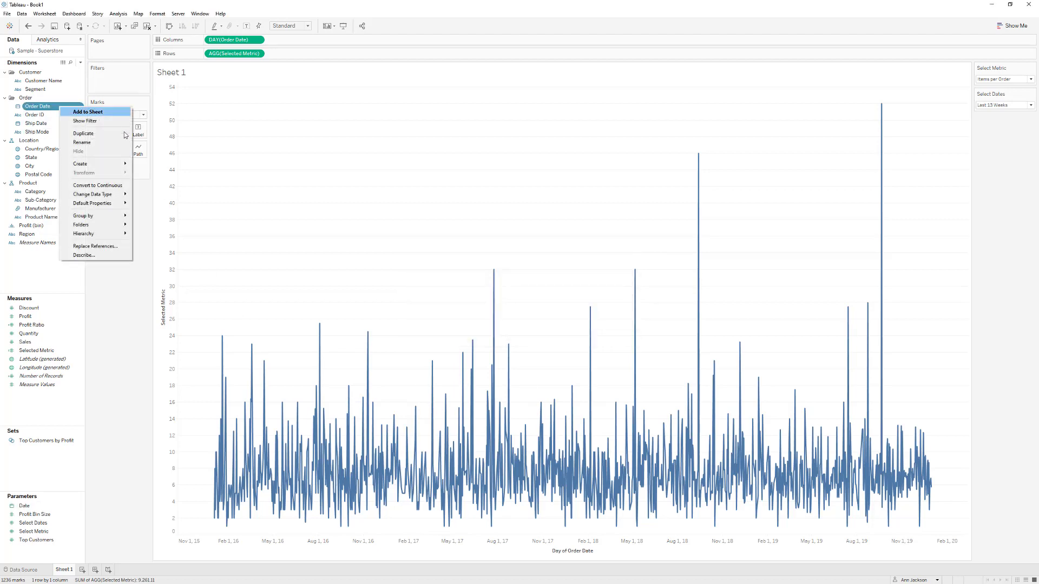
mouse_move(122, 165)
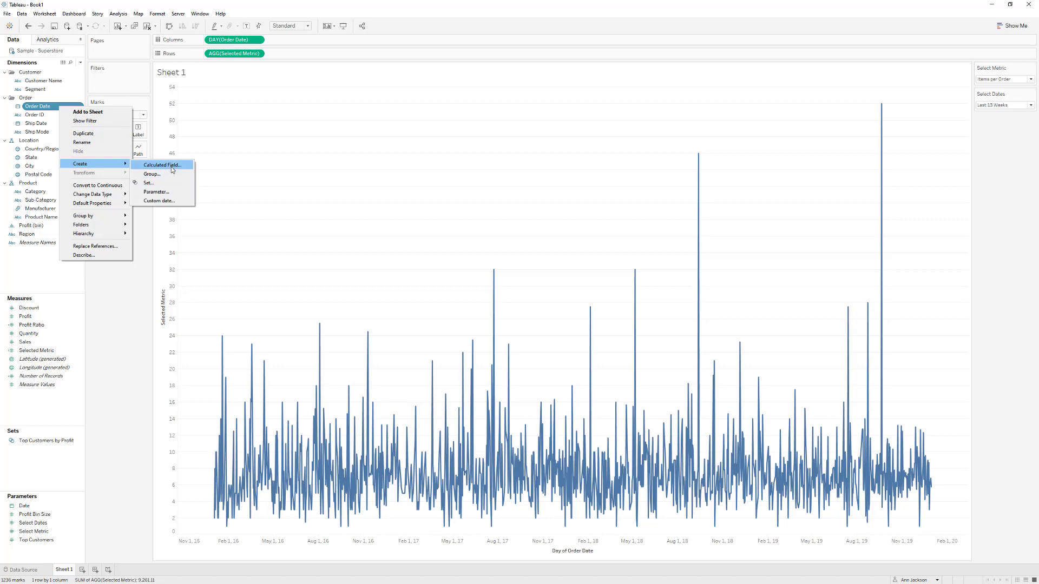
left_click(171, 201)
left_click(493, 292)
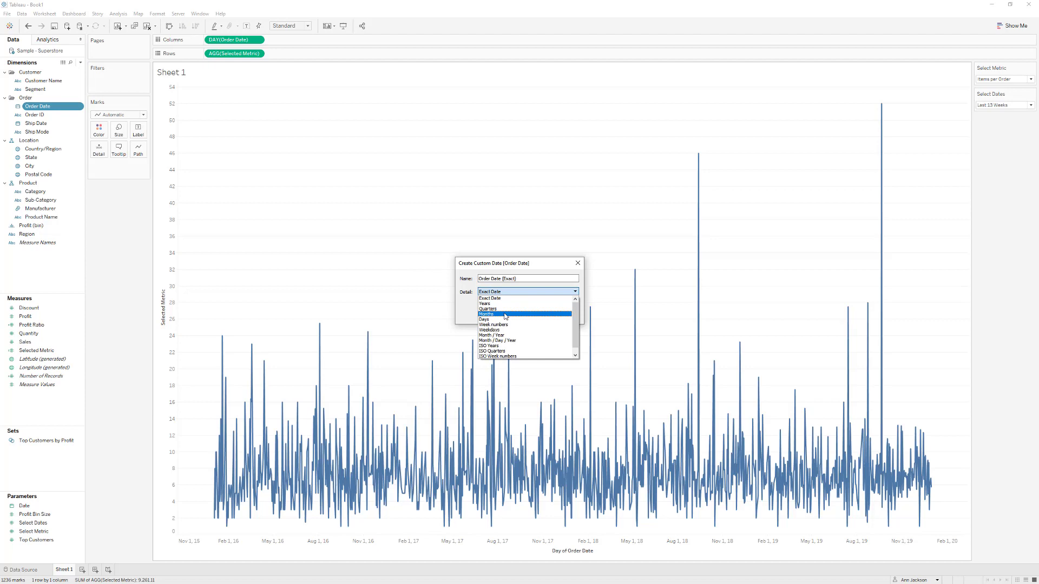
left_click(505, 315)
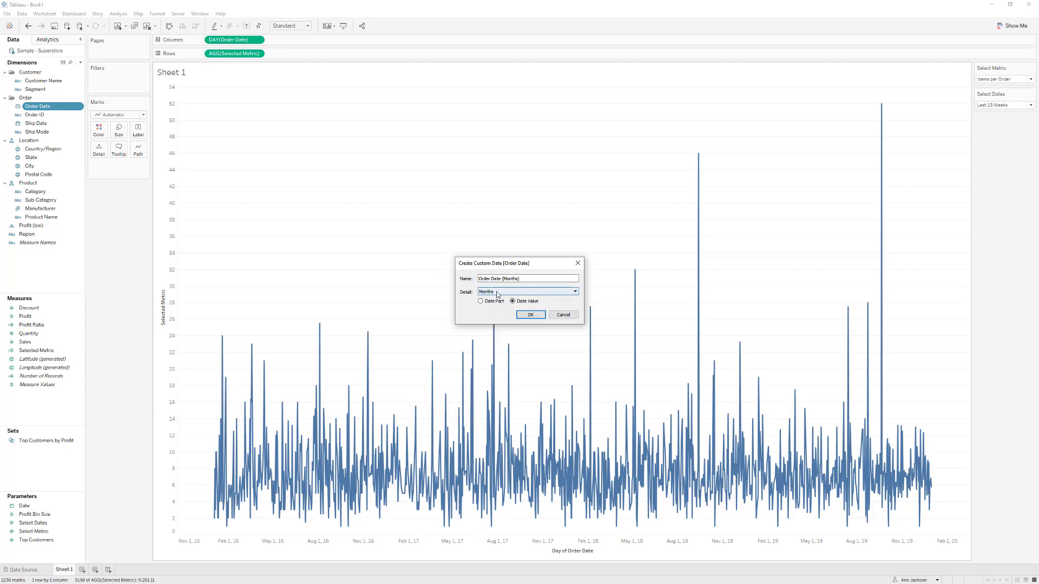
left_click(530, 317)
- Create a custom date from Order Date with Week numbers detail as a date value
right_click(49, 106)
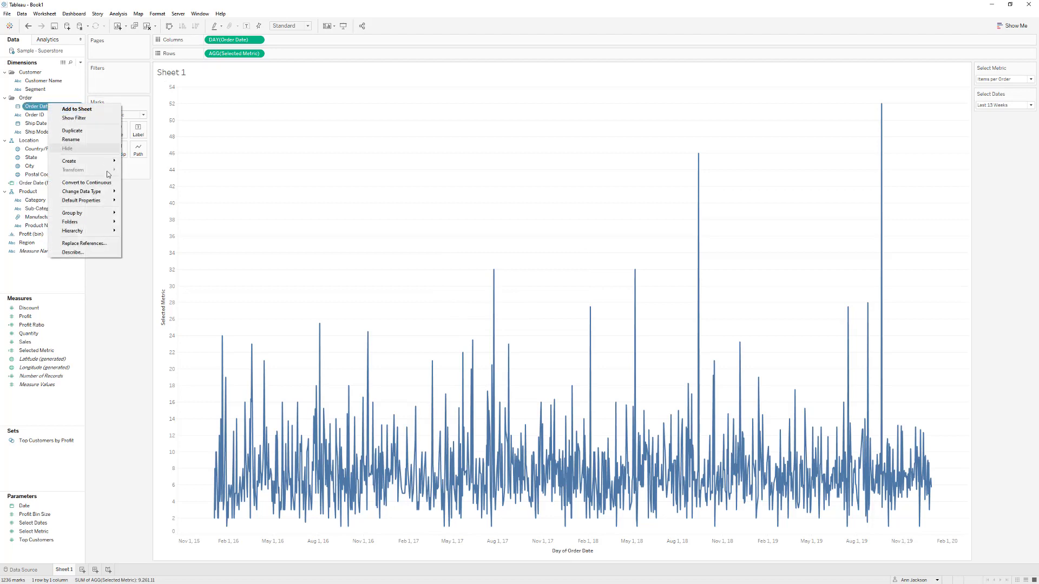
mouse_move(111, 161)
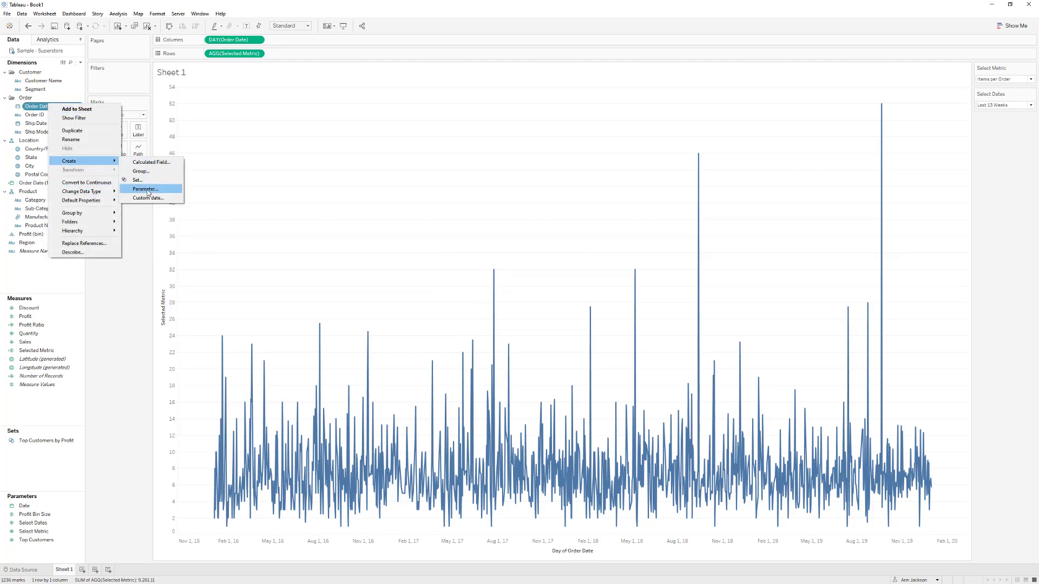
left_click(147, 197)
left_click(509, 292)
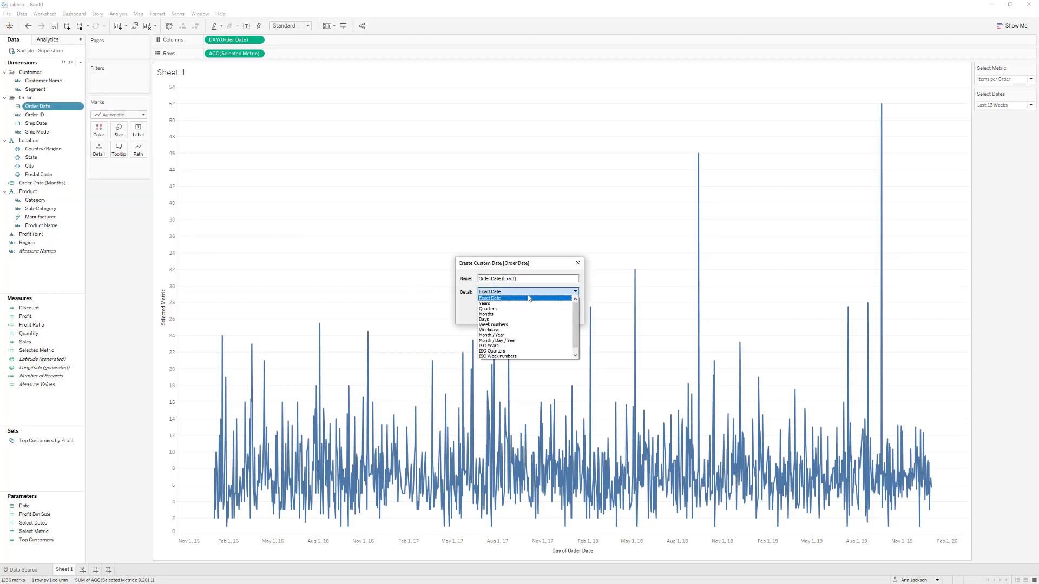
left_click(514, 326)
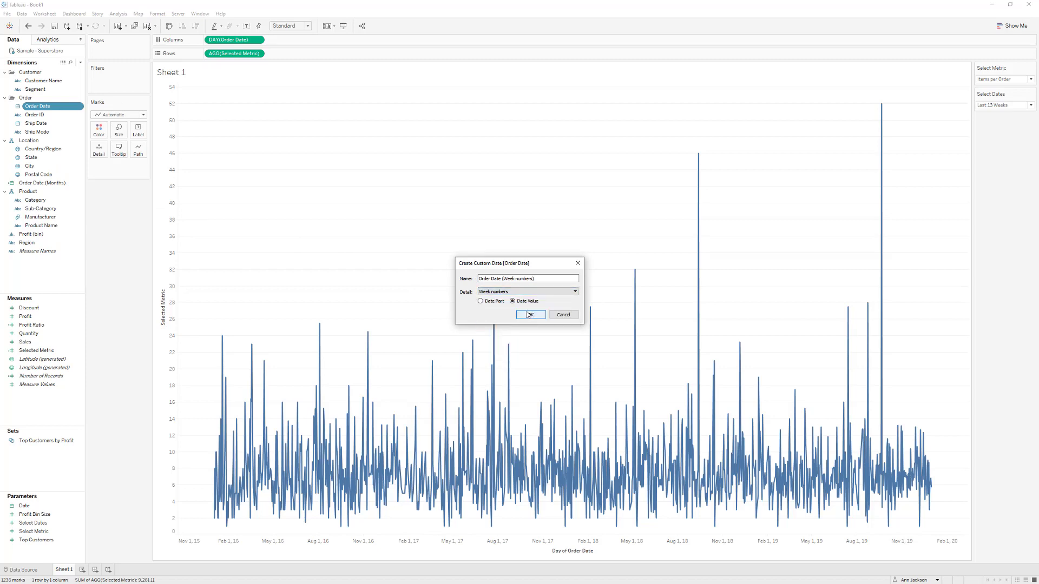
left_click(528, 315)
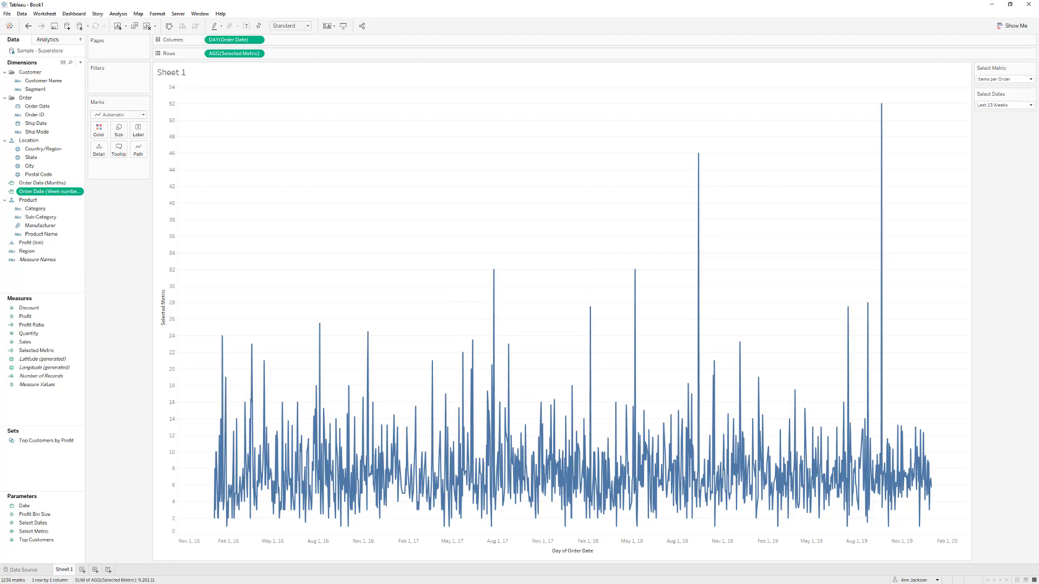
- Create a custom date from Order Date with Days detail as a date value
right_click(62, 110)
mouse_move(118, 165)
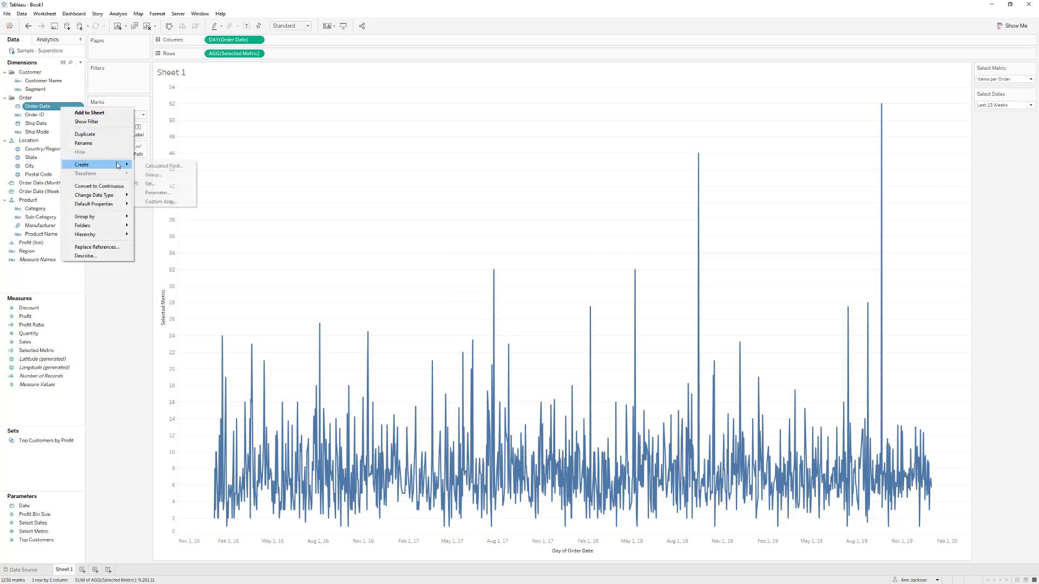
left_click(160, 201)
left_click(518, 292)
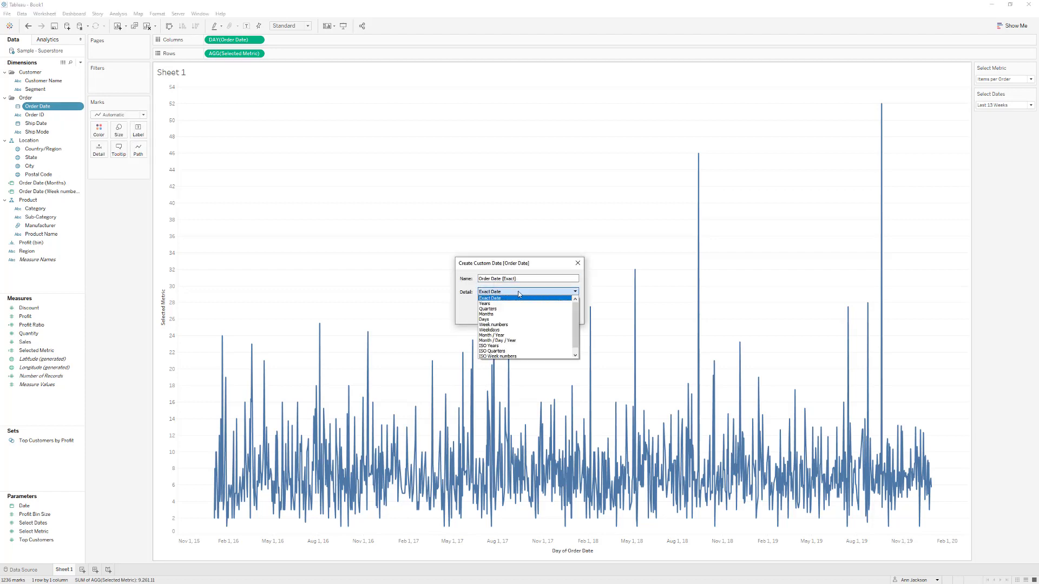
left_click(521, 319)
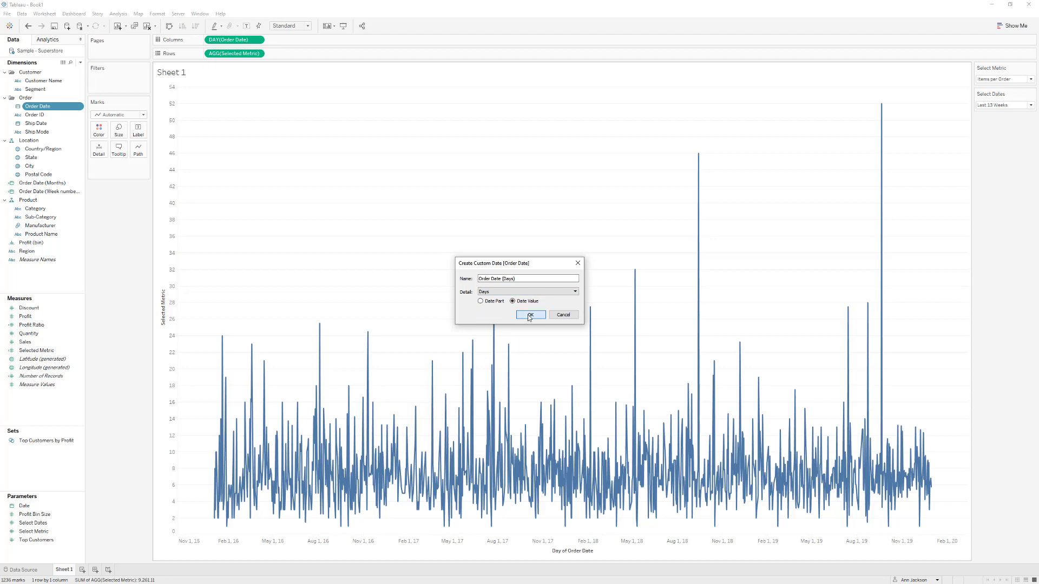
left_click(529, 317)
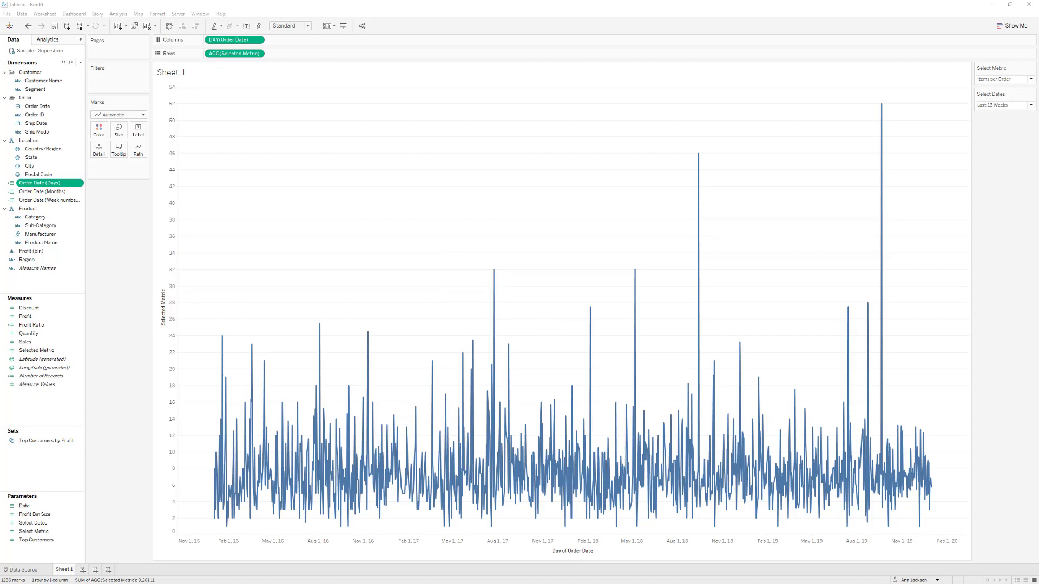
- Copy the existing TF Last 12 Months formula, comparing Order Date (Months) with DATEADD offsets -1 and -12, into a new calculated field named TF Last 12 Months
left_click_drag(488, 353, 257, 311)
key("ctrl+c")
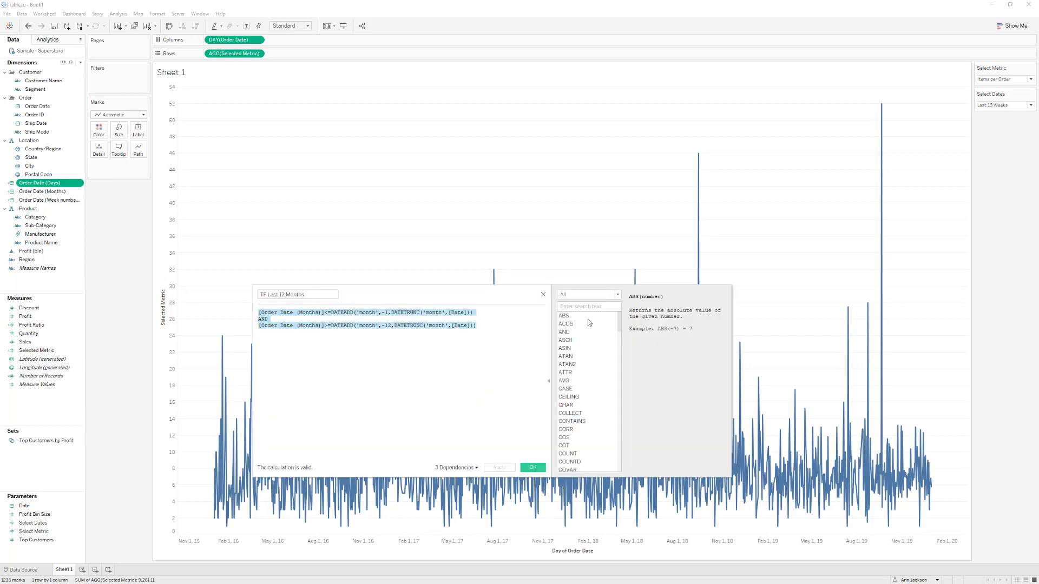
left_click(543, 295)
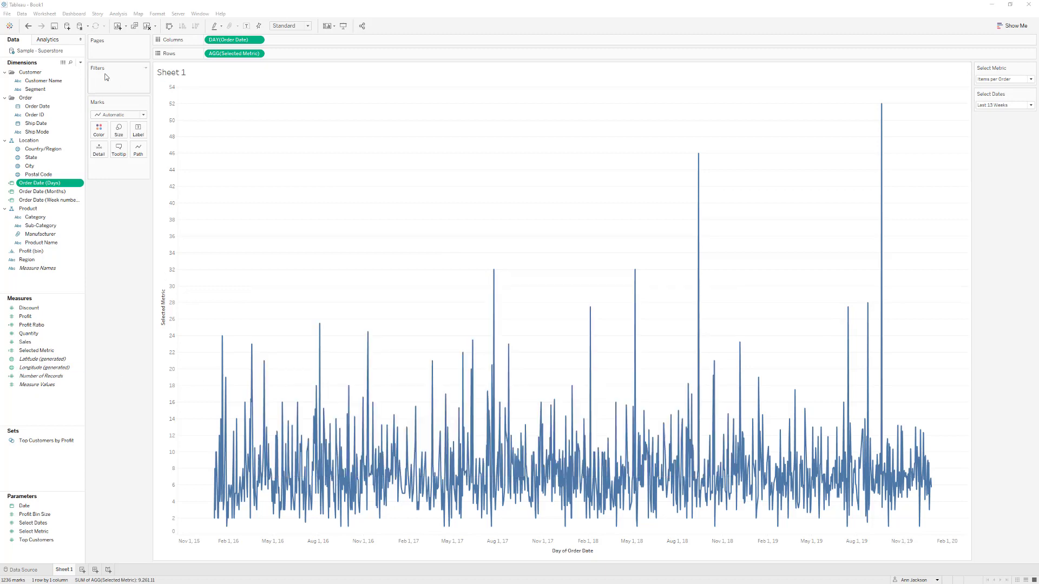
left_click(81, 62)
left_click(76, 71)
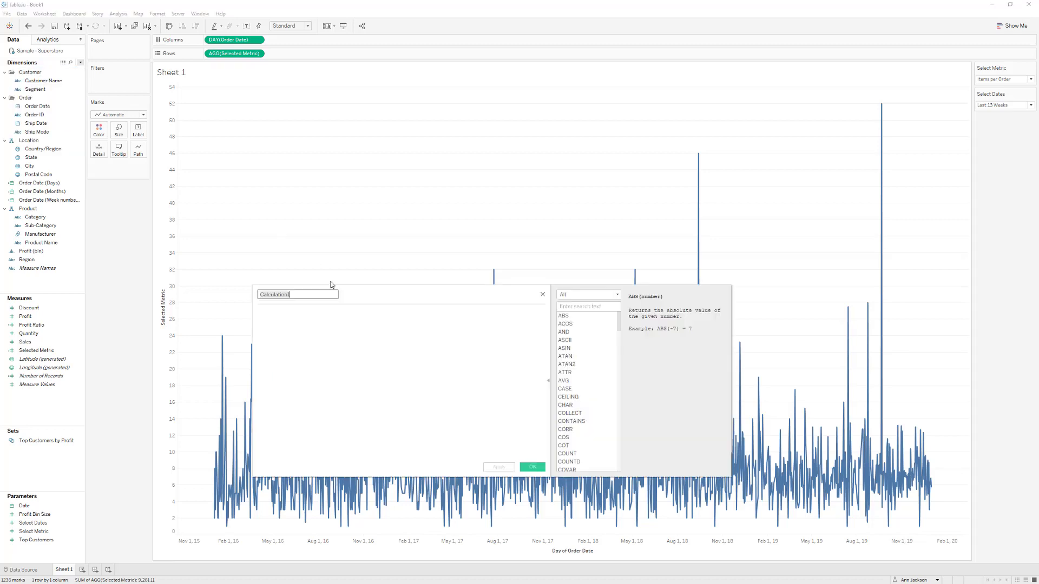
type("TF Last 12 Months")
key("Tab")
key("ctrl+v")
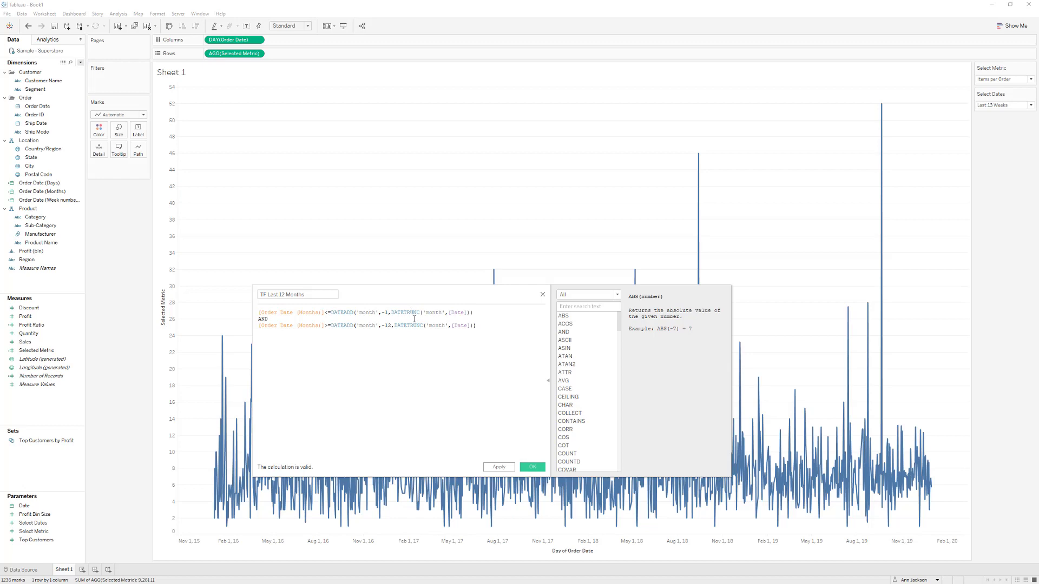
left_click(532, 467)
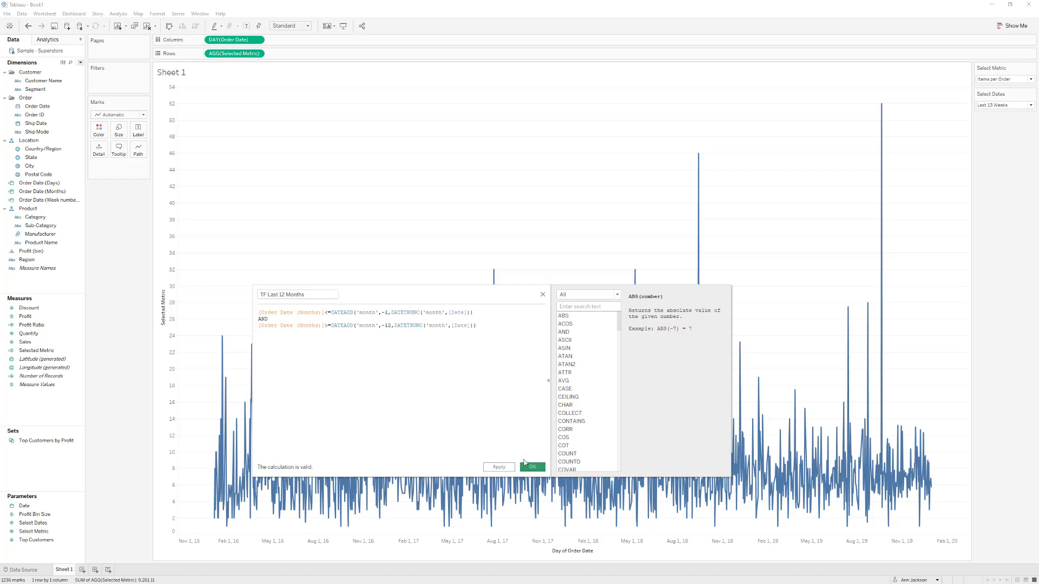
- Create a calculated field named Date Filter and begin its formula with CASE [Select Dates]
left_click(81, 63)
left_click(38, 72)
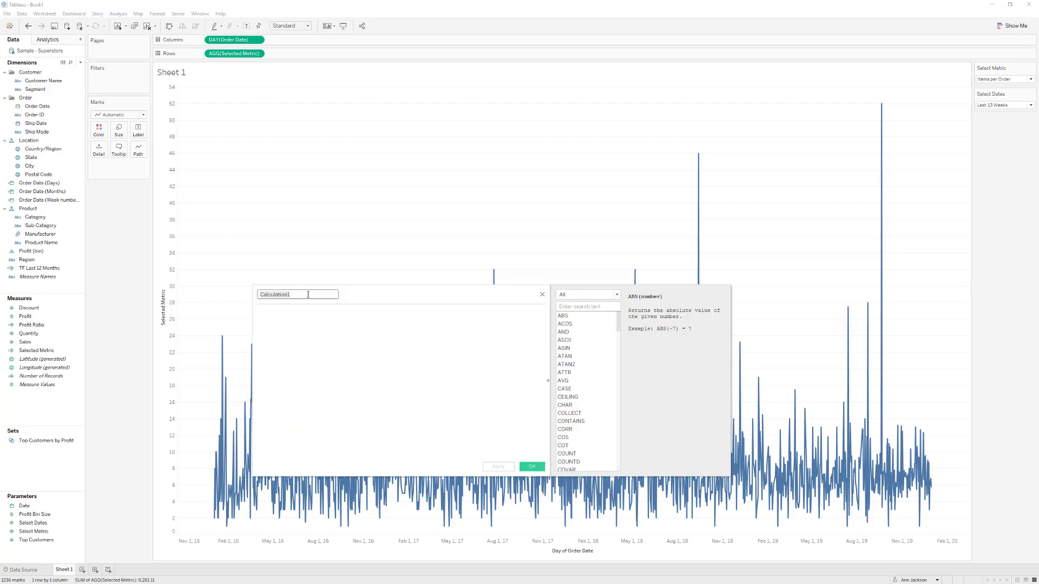
type("Date Filt")
type("WHEN ")
type("1")
key("BackSpace")
key("BackSpace")
key("BackSpace")
type("CASE [Select Dates]")
key("Return")
key("Return")
- Complete the Date Filter formula with WHEN 1 THEN [TF Last 12 Months] and END, and save it
type("WHEN 1 THEN [TF Last 12 Months]")
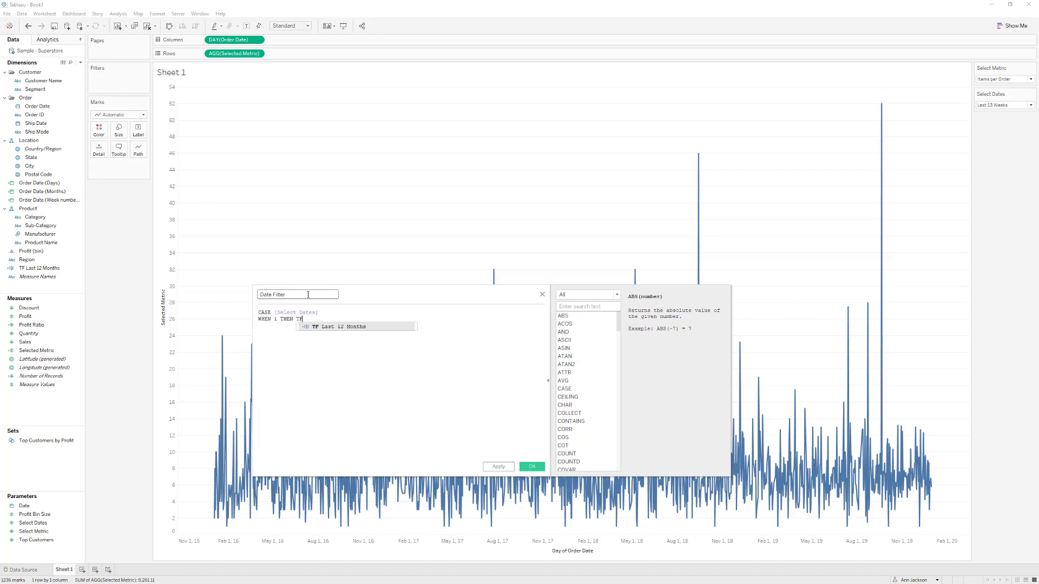
key("Return")
key("Return")
type("END")
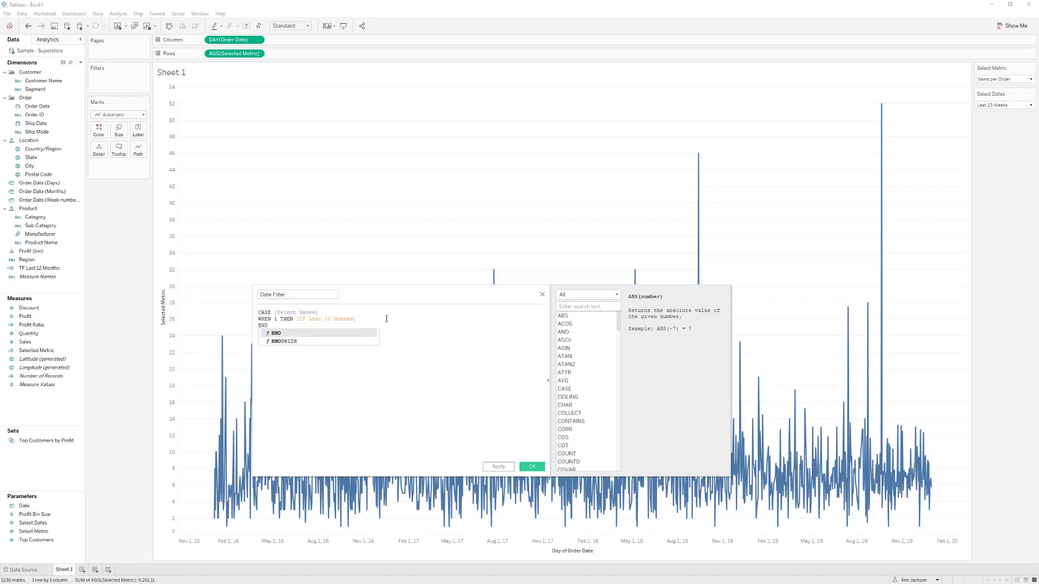
left_click(386, 319)
left_click(502, 467)
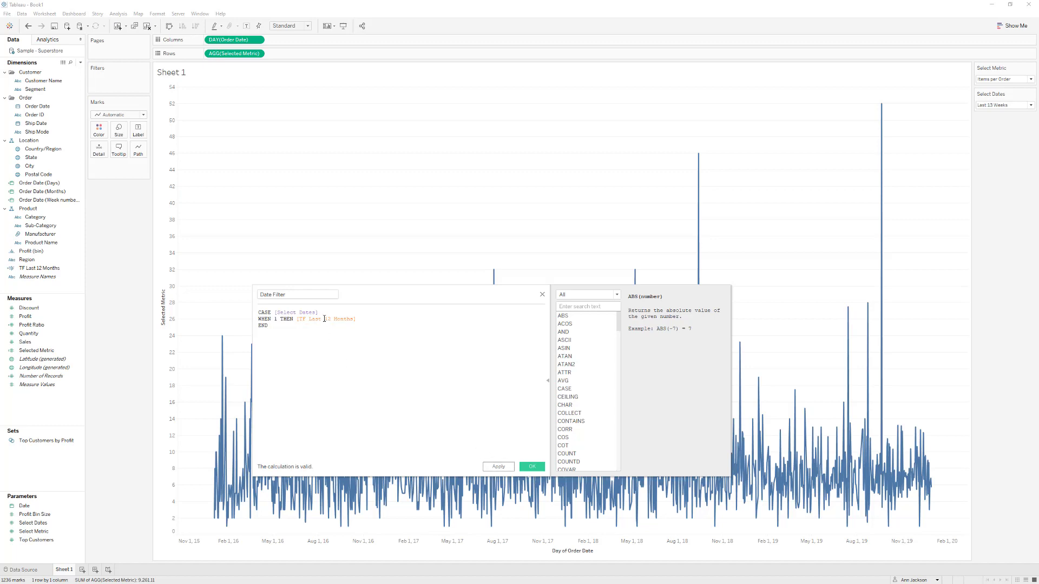
left_click(499, 467)
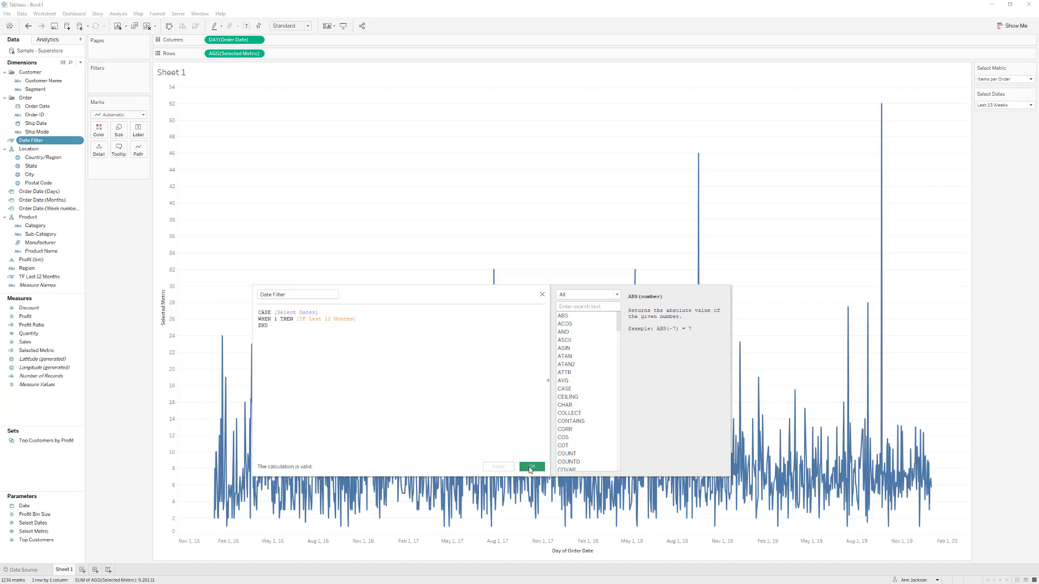
left_click(528, 466)
- Filter the sheet by Date Filter, keeping only the True value
left_click_drag(38, 144, 113, 78)
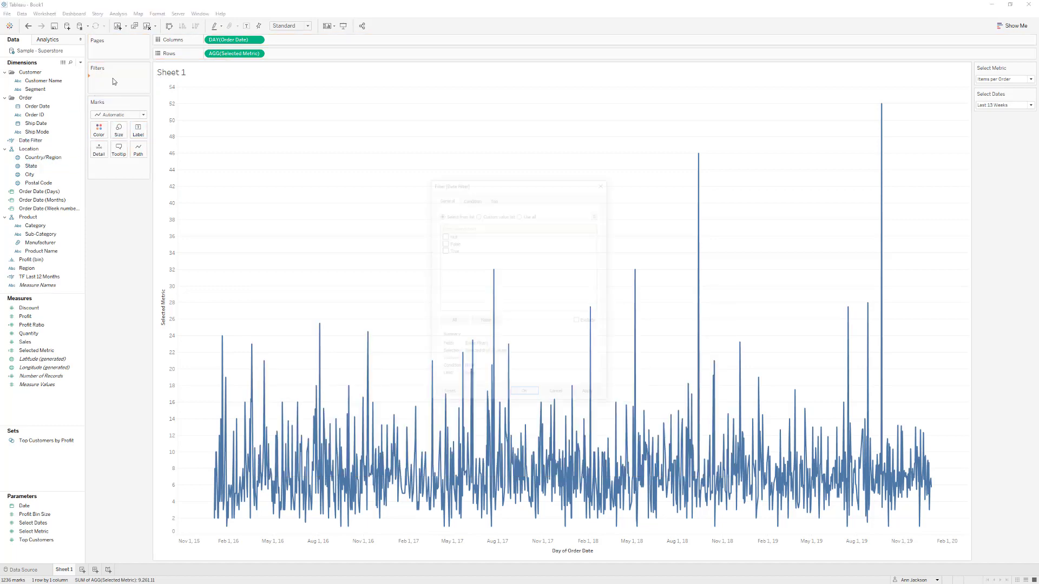
left_click(443, 250)
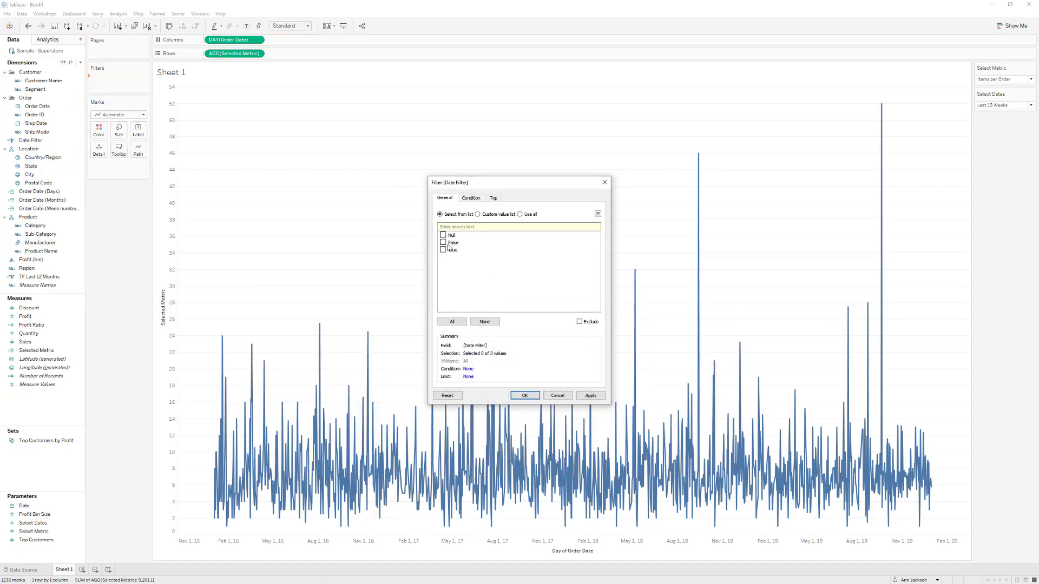
left_click(588, 396)
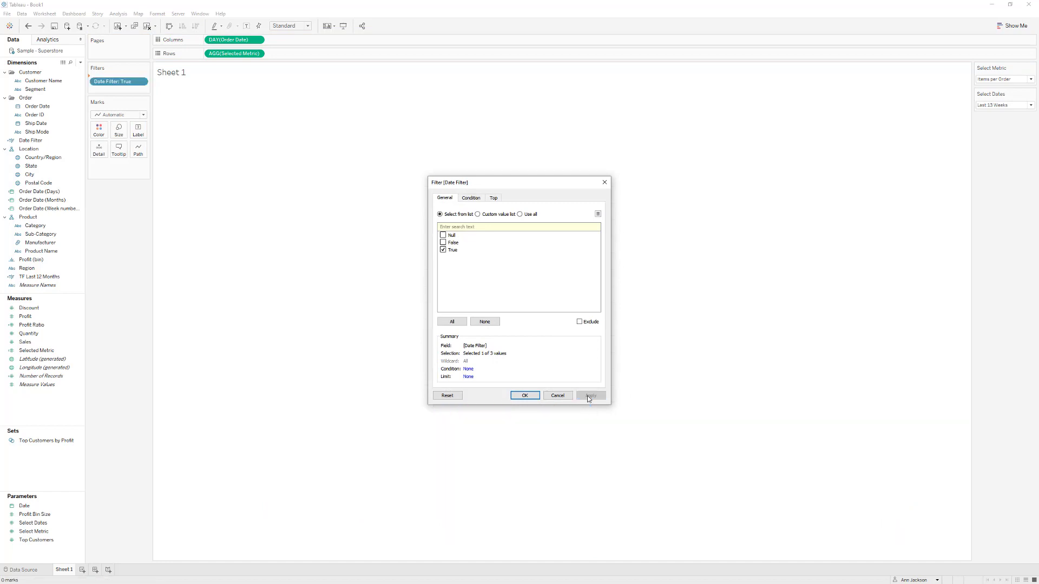
left_click(524, 395)
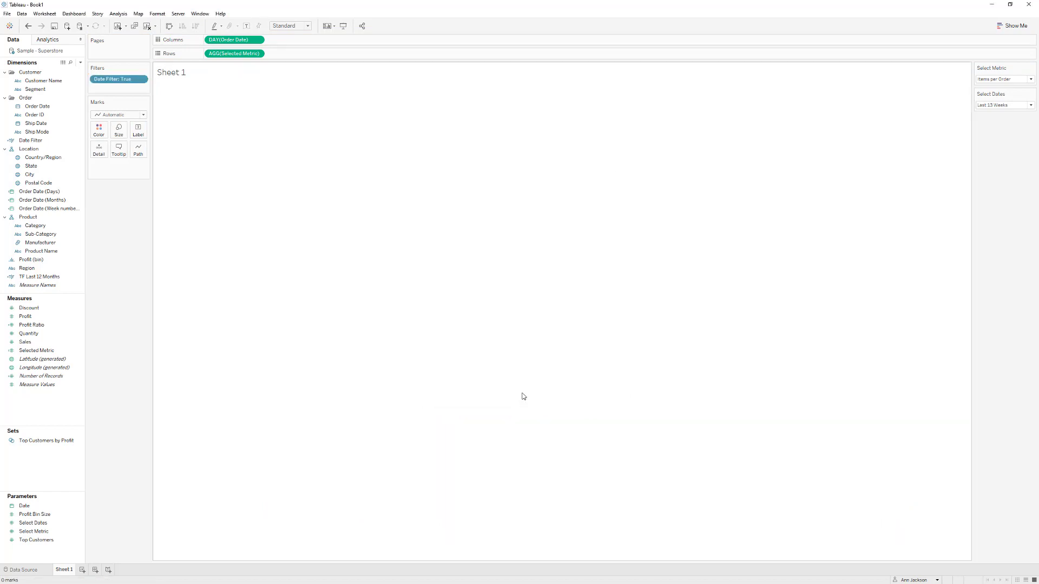
- Set the Select Dates parameter to Last 12 Months and check the order dates at the end of the line
left_click(1004, 105)
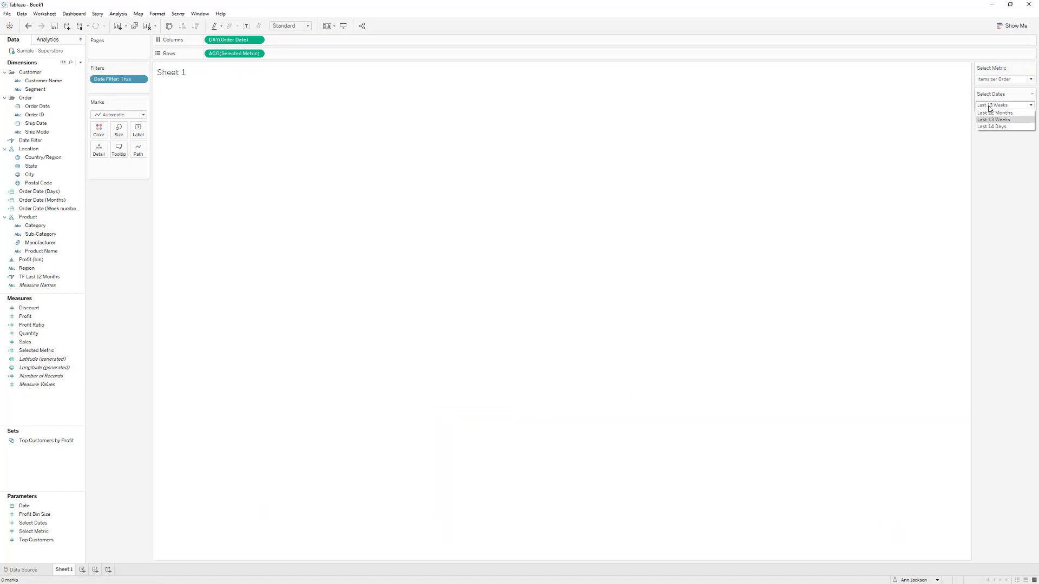
left_click(999, 118)
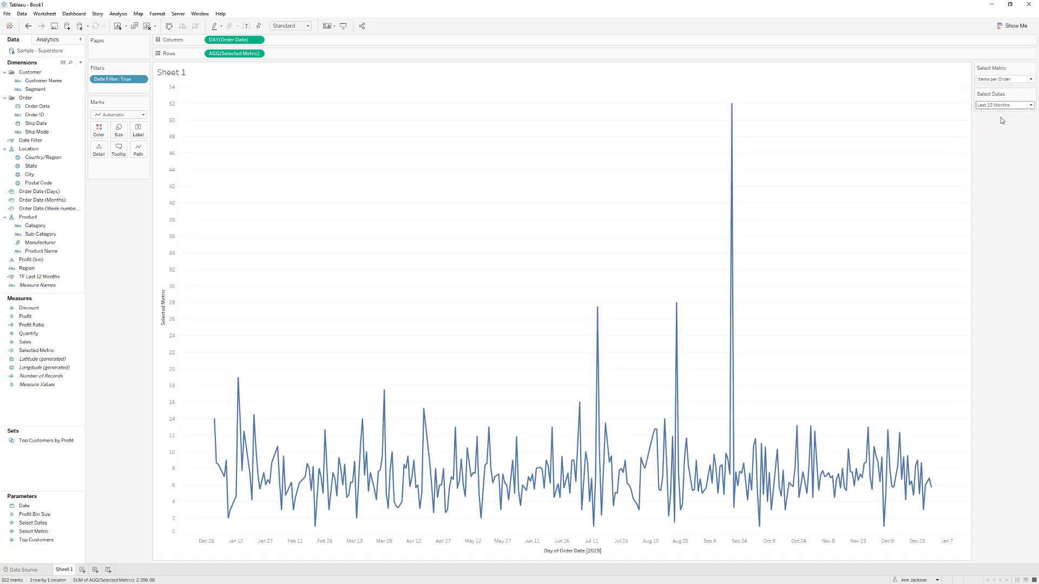
mouse_move(214, 424)
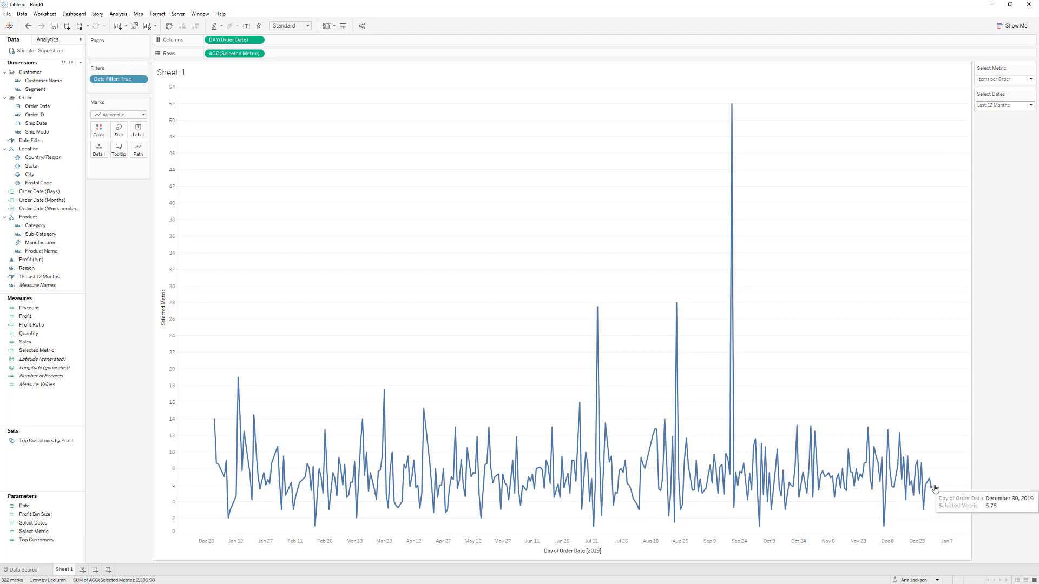
mouse_move(927, 486)
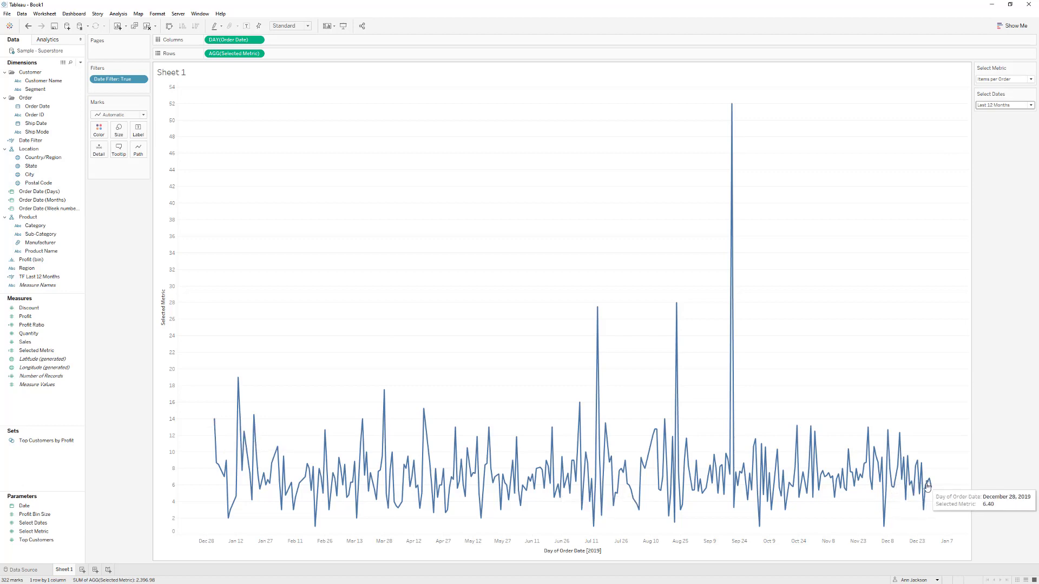
- Test the date filter by switching Select Dates to Last 13 Weeks and back to Last 12 Months
left_click(1008, 106)
left_click(1000, 120)
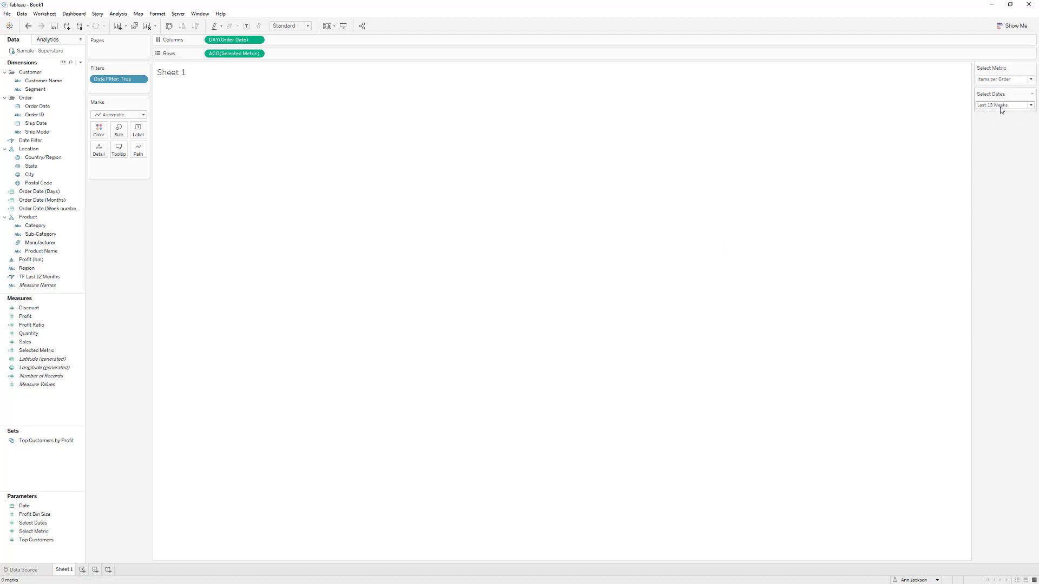
left_click(1000, 106)
left_click(1000, 113)
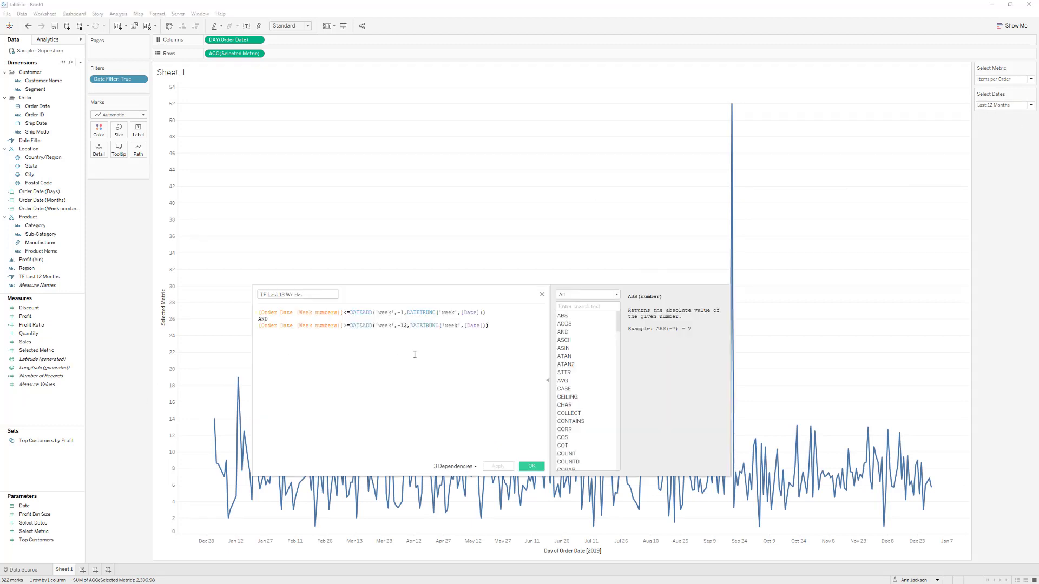
- Copy the existing TF Last 13 Weeks formula, comparing Order Date (Week numbers) with week offsets -1 and -13, into a new calculated field named TF Last 13 Weeks
key("ctrl+a")
key("ctrl+c")
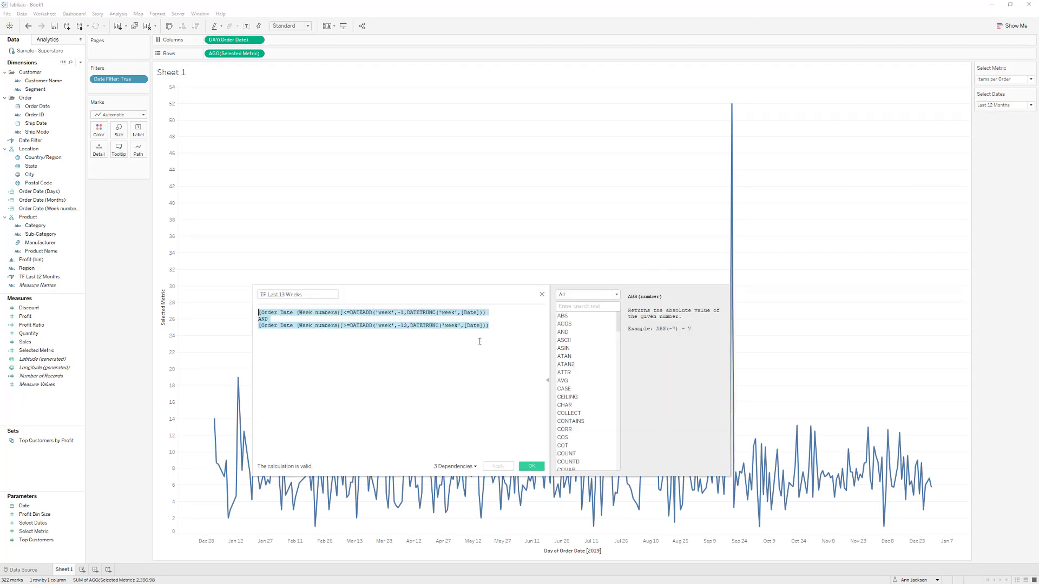
left_click(542, 294)
left_click(80, 62)
left_click(42, 72)
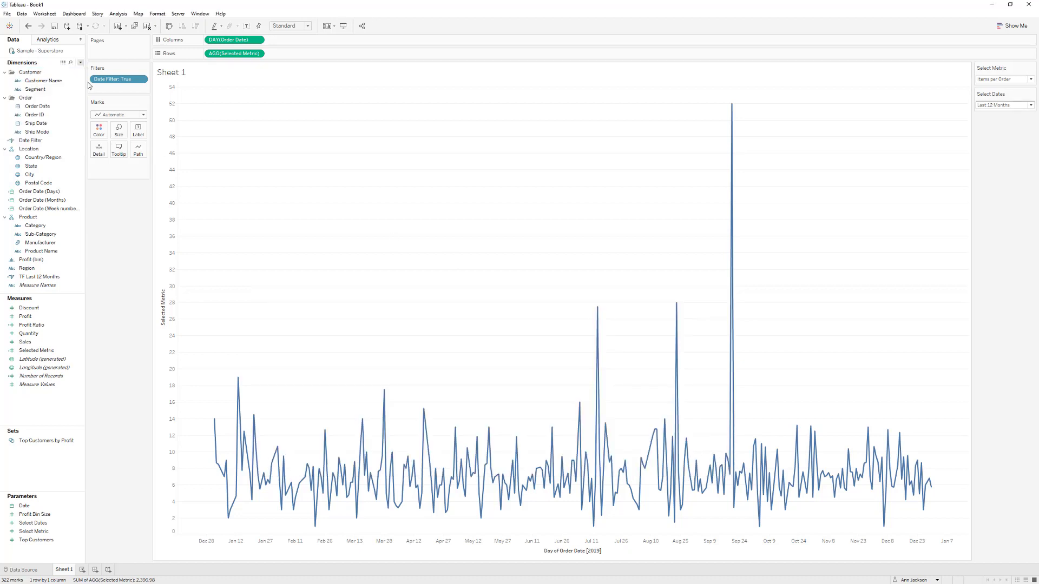
type("TF Last")
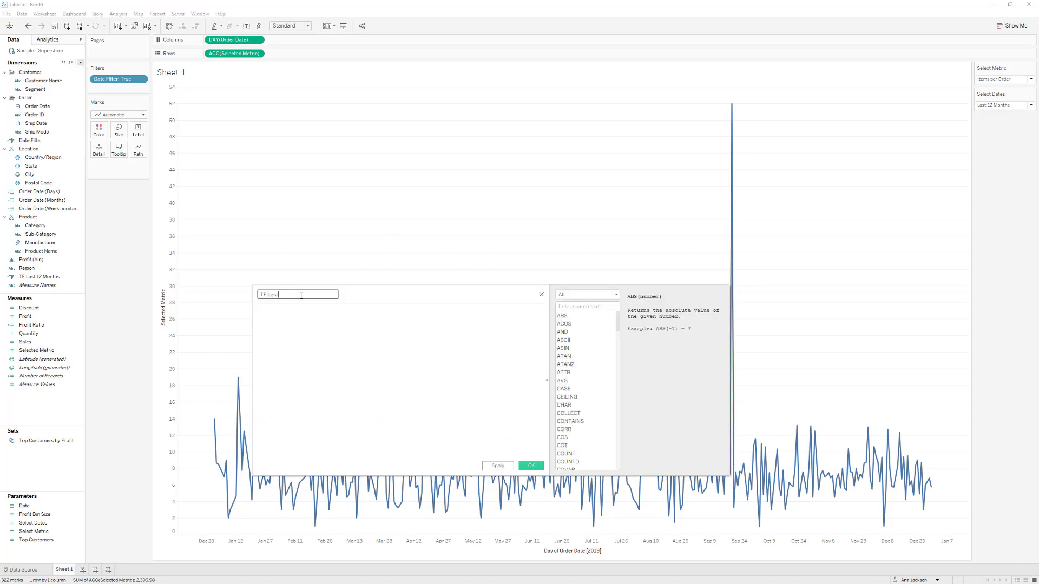
type(" 13 Weeks")
key("Tab")
key("ctrl+v")
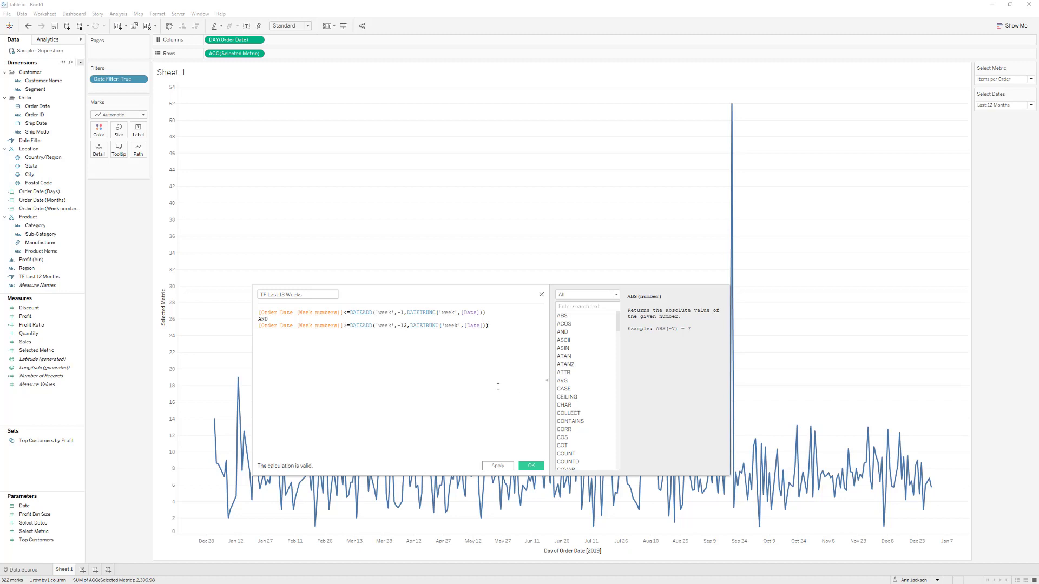
left_click(523, 467)
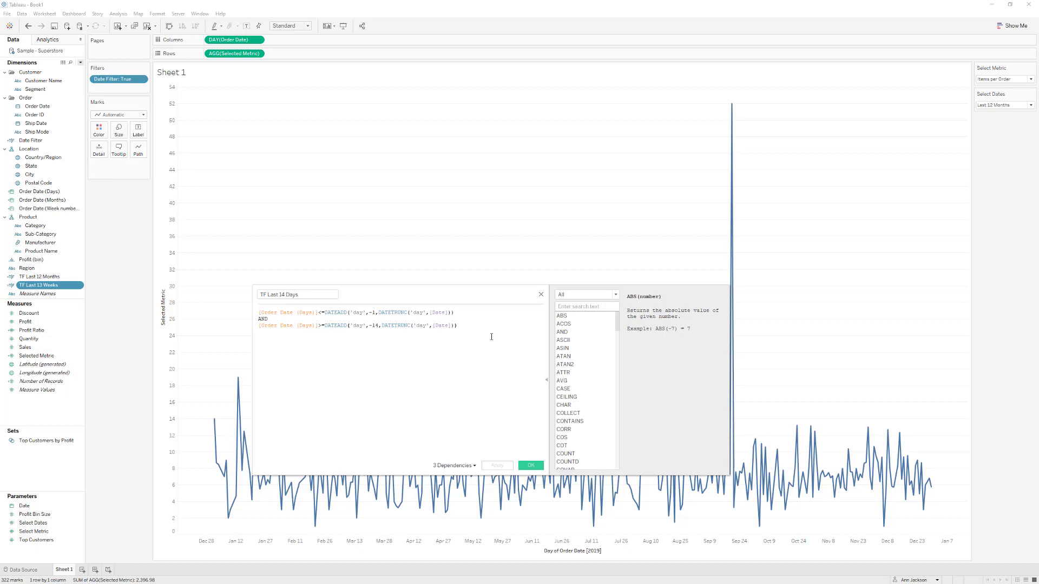
- Copy the existing TF Last 14 Days formula, comparing Order Date (Days) with day offsets -1 and -14, into a new calculated field named TF Last 14 Days
key("ctrl+a")
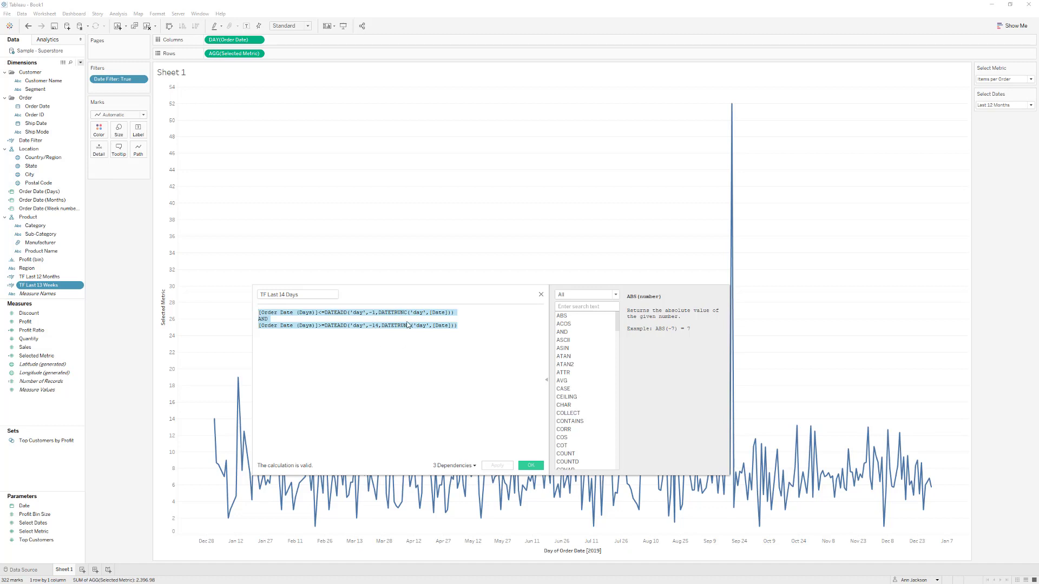
left_click(541, 295)
left_click(80, 62)
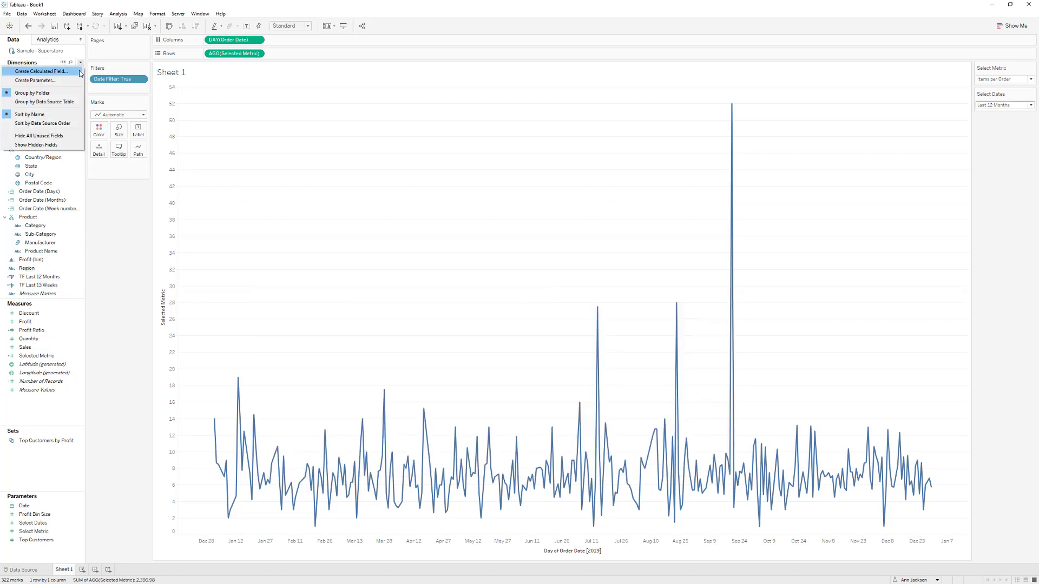
left_click(32, 70)
type("TF")
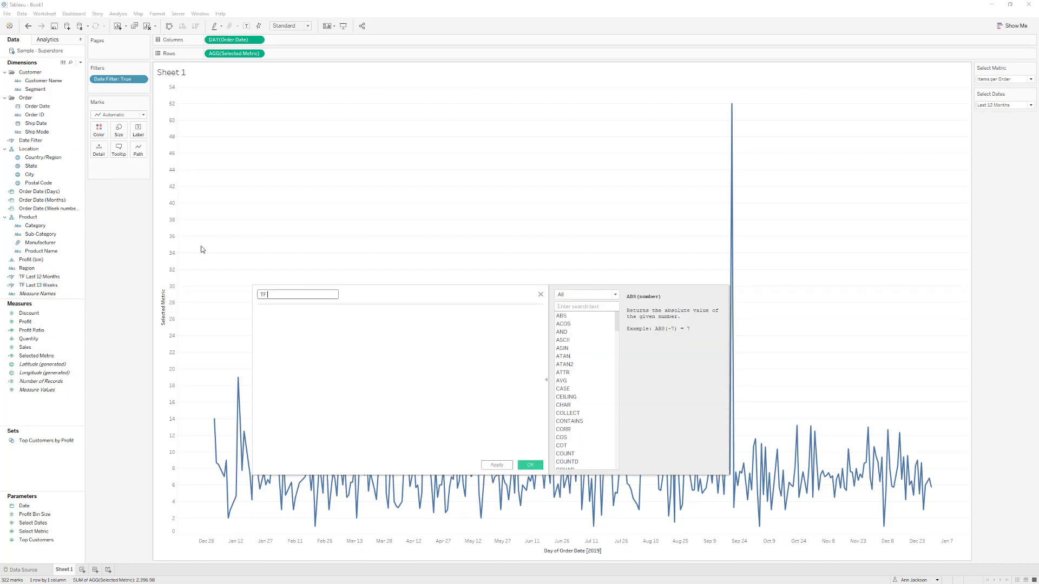
type(" Last 14 Days")
key("Tab")
key("ctrl+v")
left_click(530, 465)
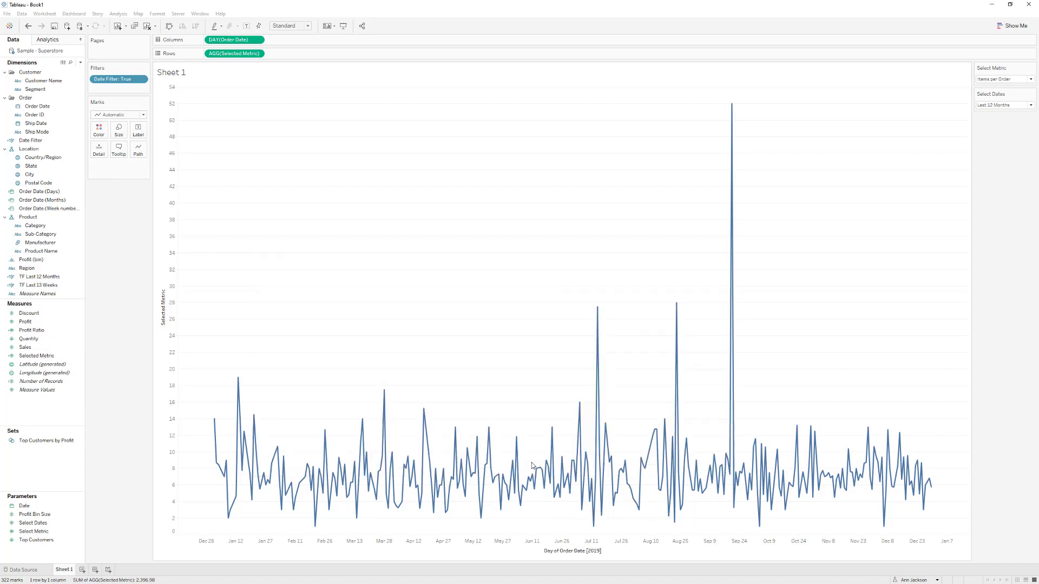
- Edit the Date Filter calculation, adding the case WHEN 2 THEN [TF Last 13 Weeks] before END
right_click(46, 142)
left_click(65, 192)
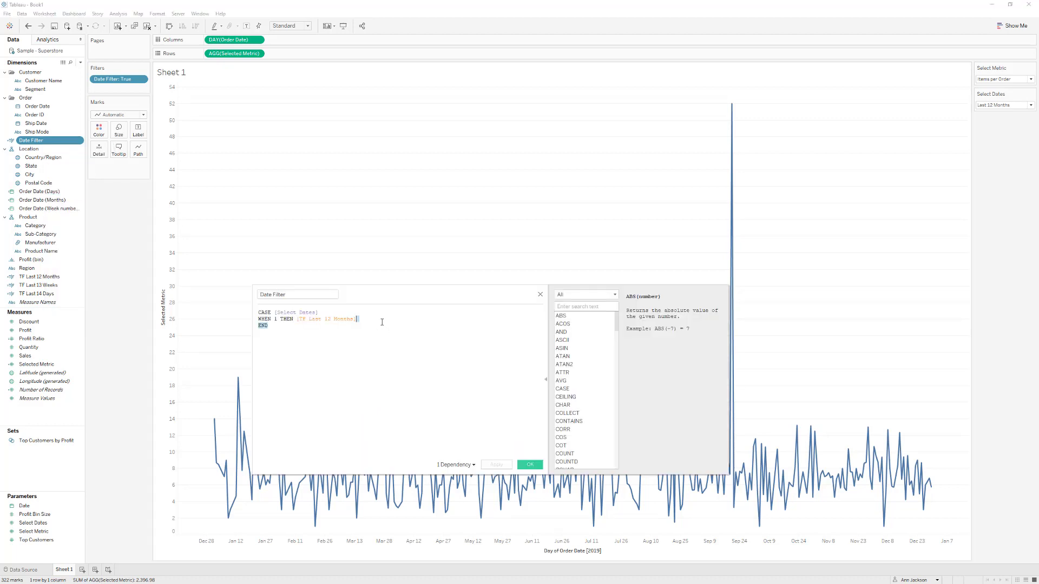
key("Right")
key("Return")
key("Return")
key("Up")
type("WHEN 2 THEN TF")
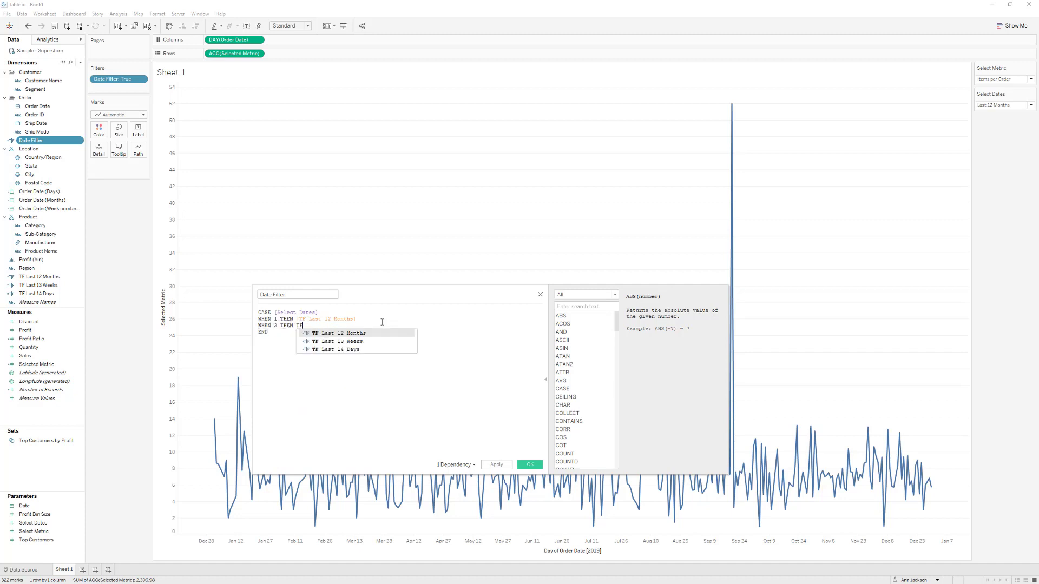
key("Down")
key("Return")
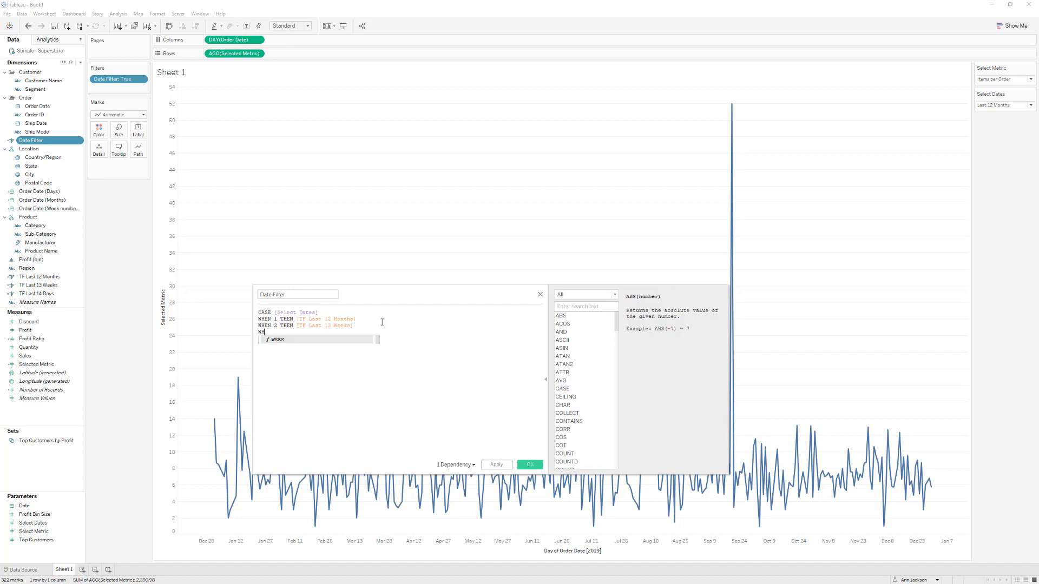
- Add the case WHEN 3 THEN [TF Last 14 Days] to the Date Filter calculation and save it
key("Return")
type("WHEN 3 THEN [TF")
key("Down")
key("Down")
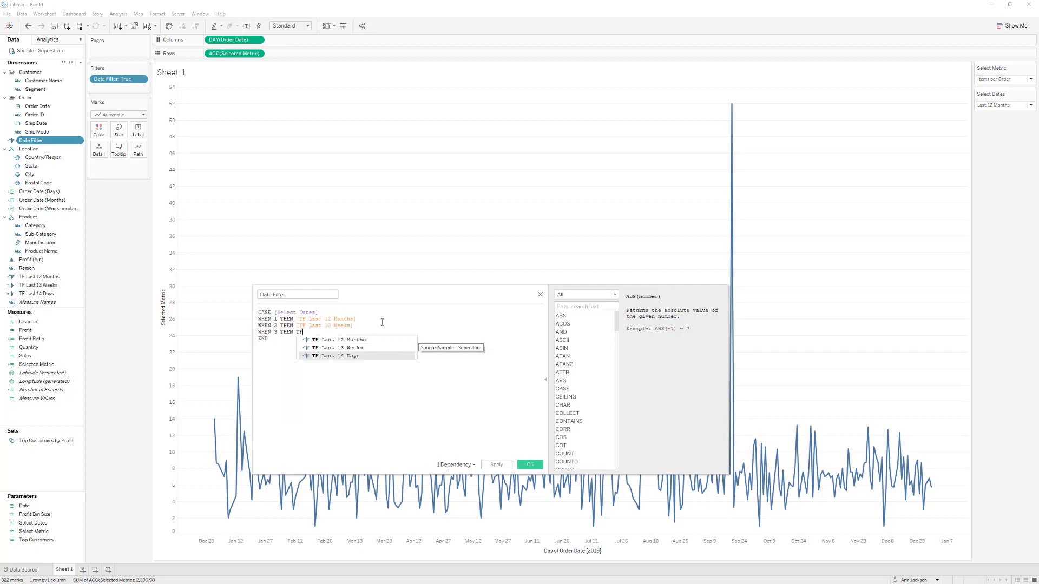
key("Return")
left_click(496, 465)
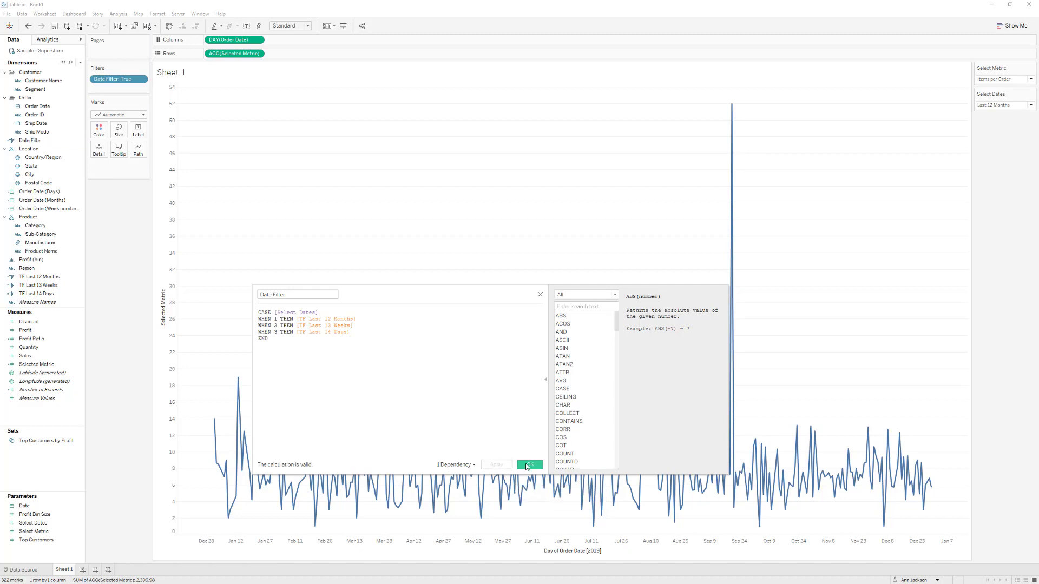
left_click(527, 465)
- Test Select Dates with Last 13 Weeks and Last 14 Days, and set Select Metric to Sales
left_click(1004, 105)
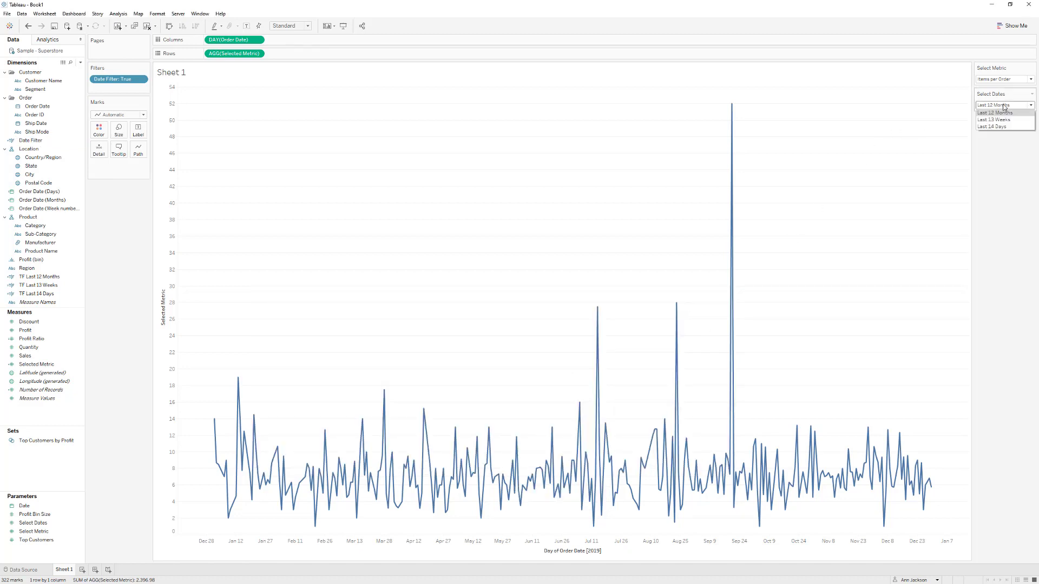
left_click(1003, 121)
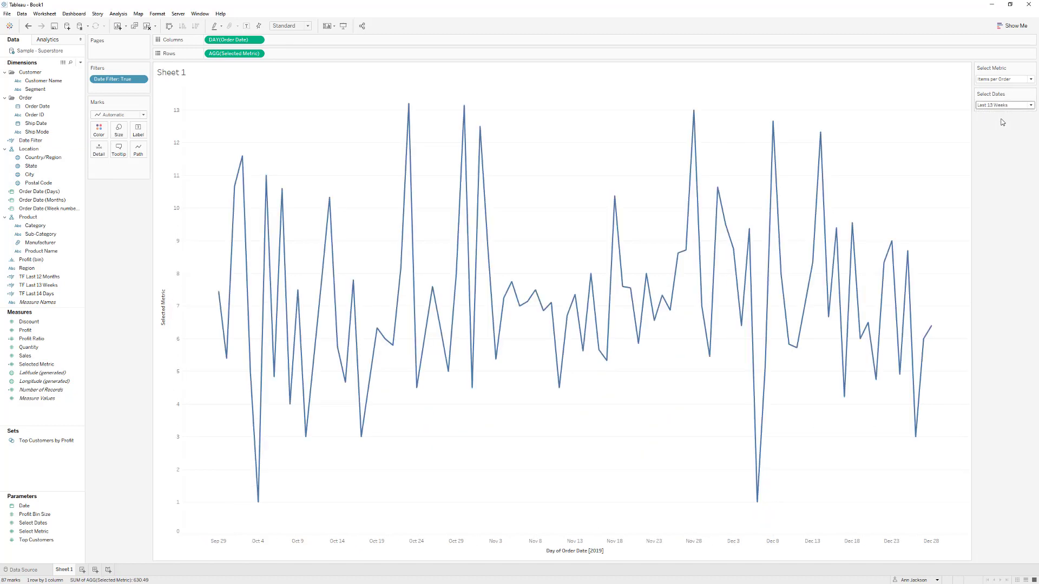
left_click(1002, 107)
left_click(999, 125)
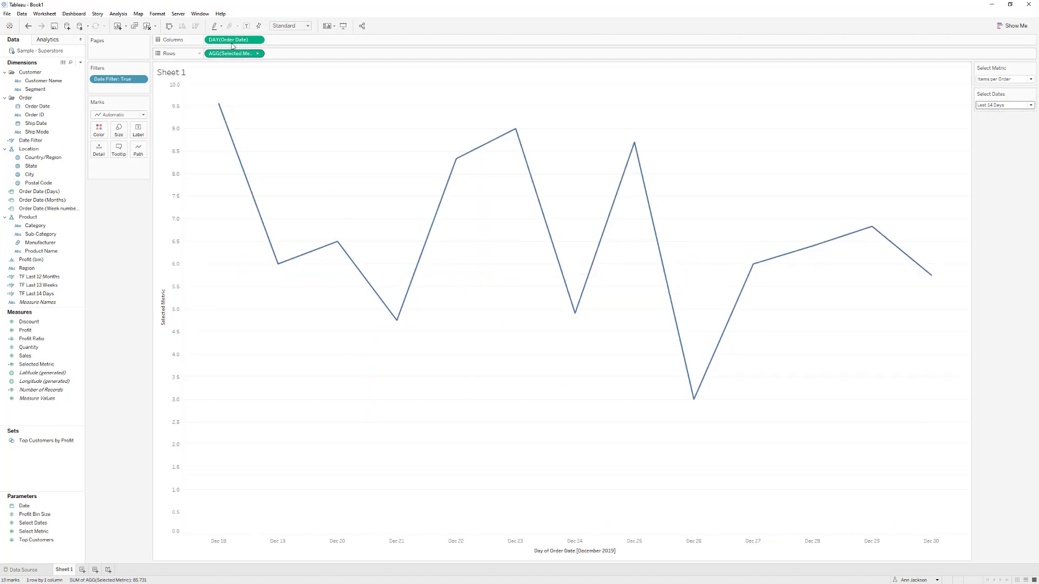
left_click(993, 80)
left_click(992, 87)
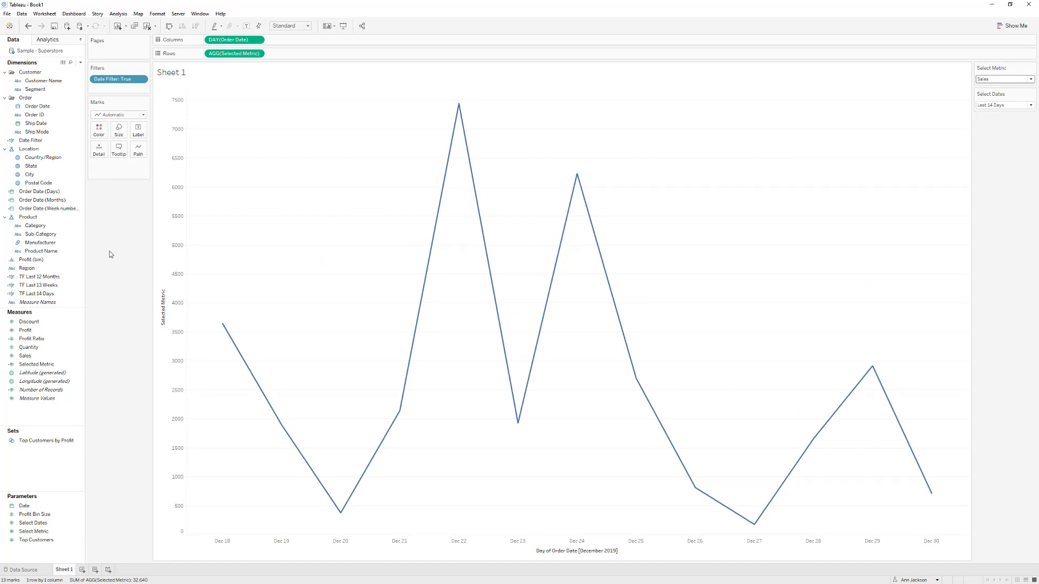
- Start a new calculated field named Date to Show with a CASE on the Select Dates parameter
left_click(80, 62)
left_click(75, 66)
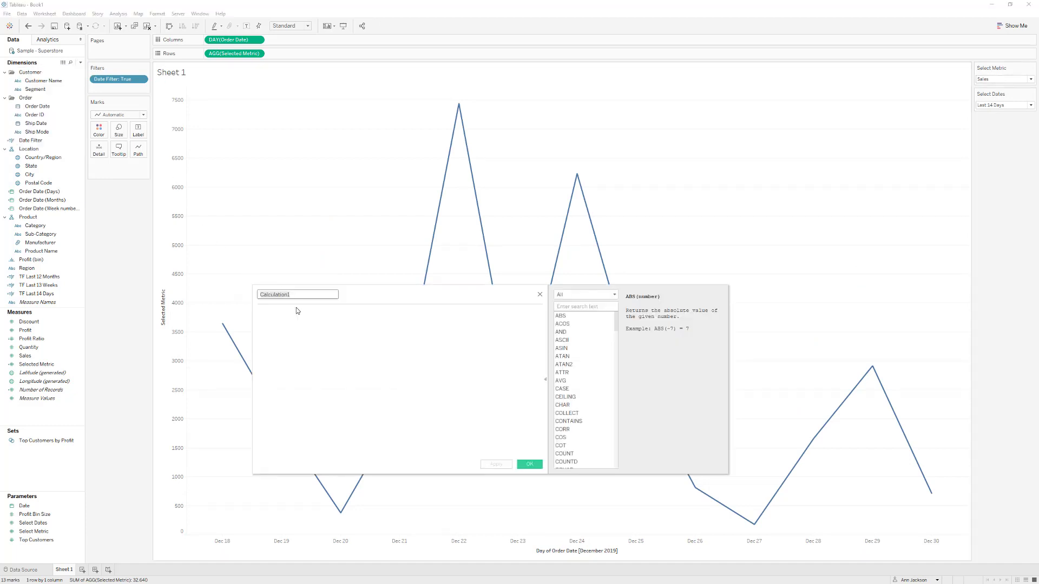
type("Date to Show")
key("Tab")
type("CASE ")
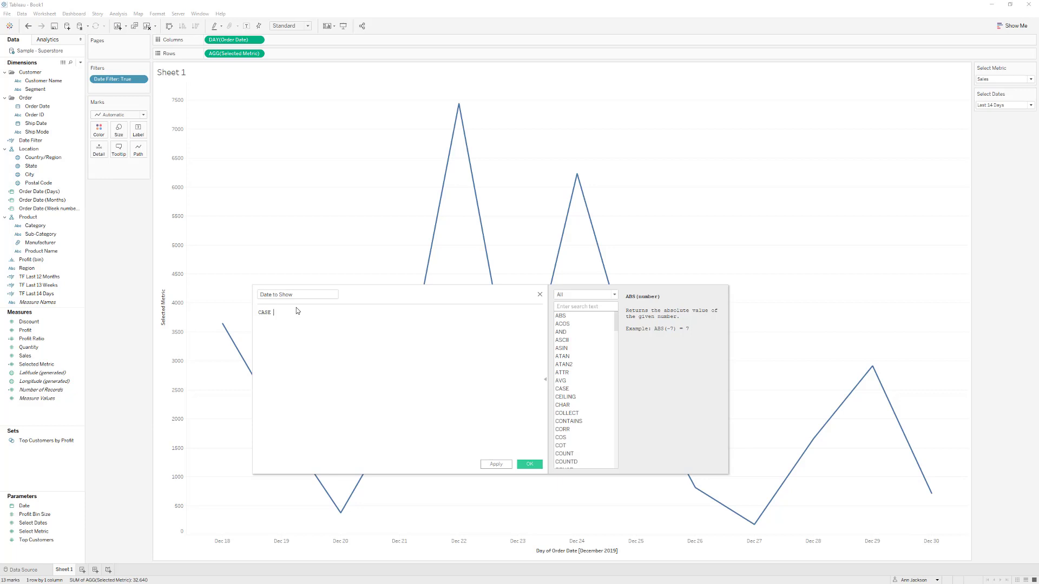
type("SE")
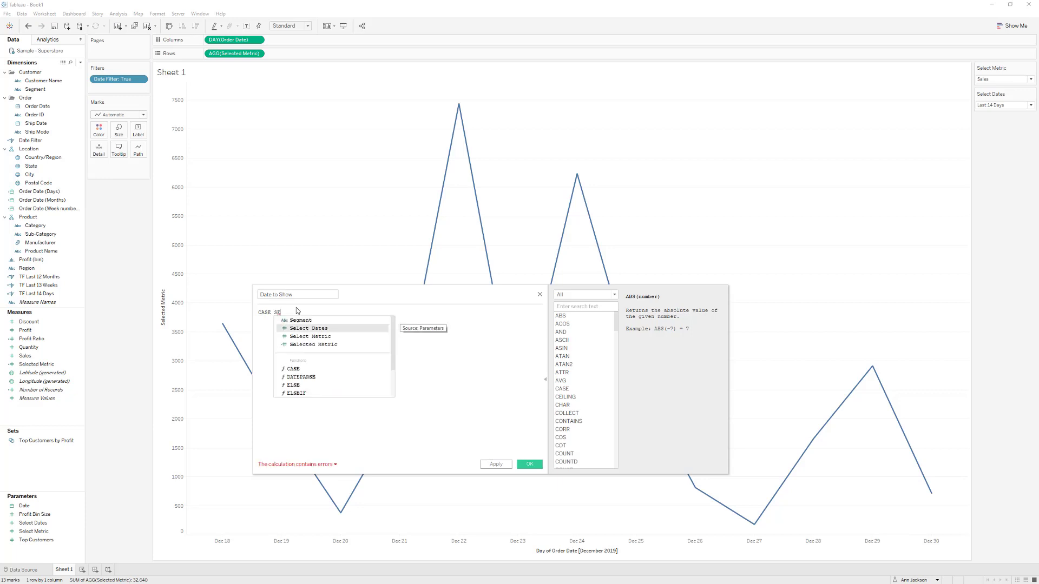
key("Return")
key("Return")
- In the Date to Show formula, return Order Date (Months) for case 1 and Order Date (Week numbers) for case 2
type("WHEN 1 THEN ")
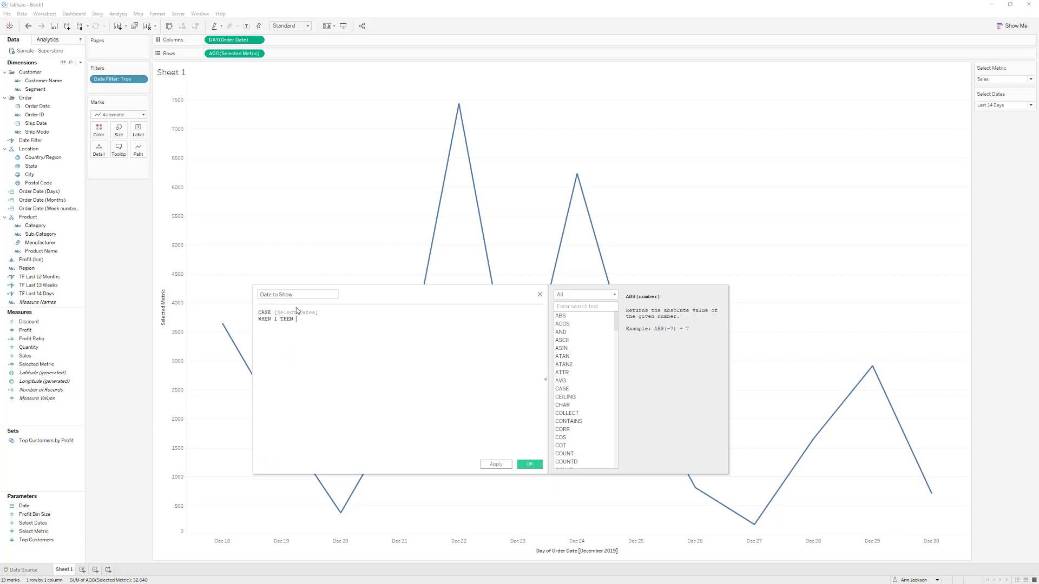
type("[Order")
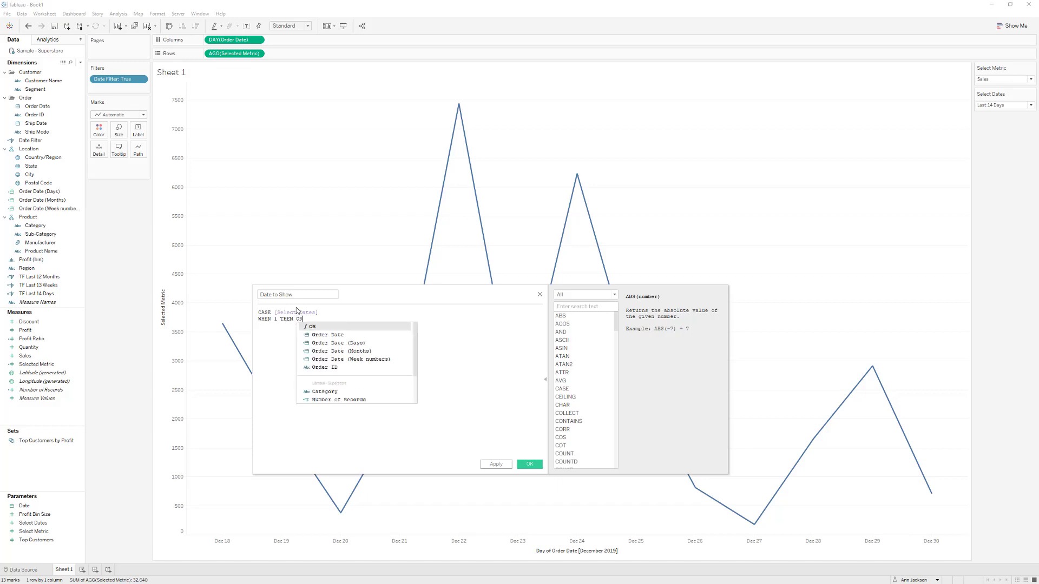
key("Down")
key("Down")
key("Return")
key("Return")
type("WHEN 2 THEN [Order")
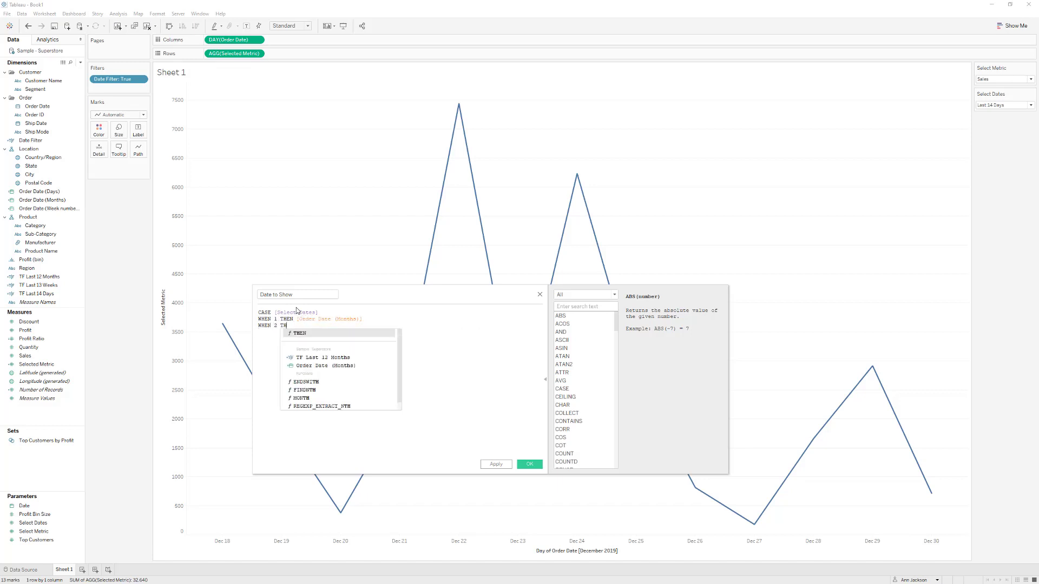
key("Down")
key("Down")
key("Return")
- Return Order Date (Days) for case 3, close the Date to Show formula with END and save it
key("Return")
type("WHEN 3 THEN [Order Date (Days)]")
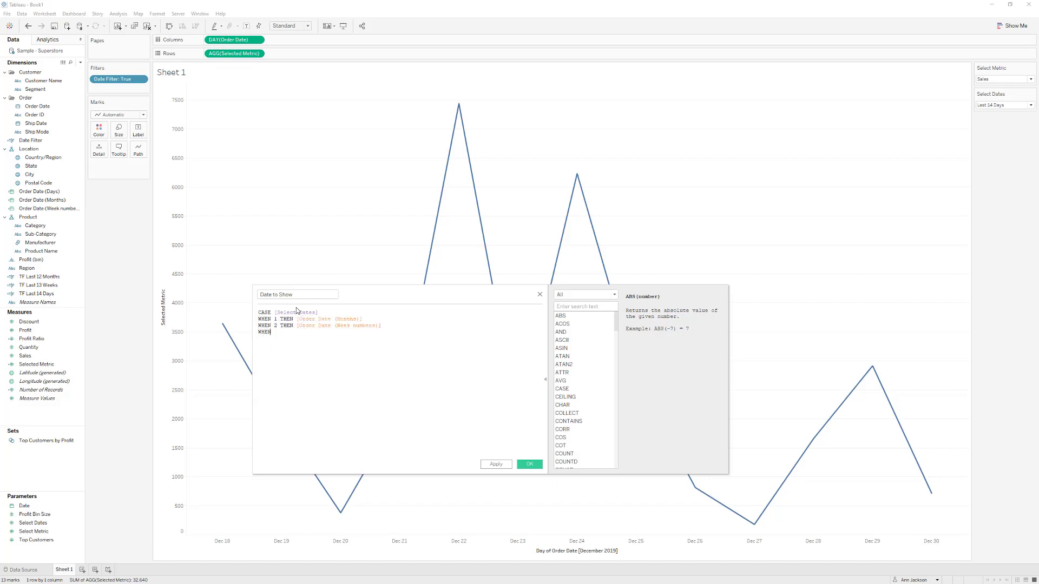
key("Down")
key("Return")
key("Return")
type("END")
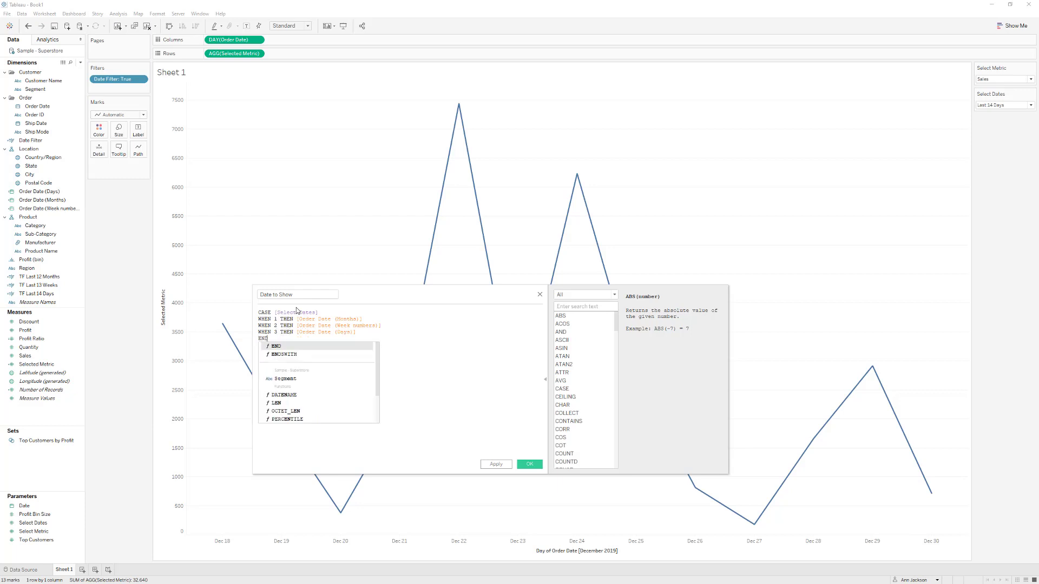
key("Return")
left_click(528, 465)
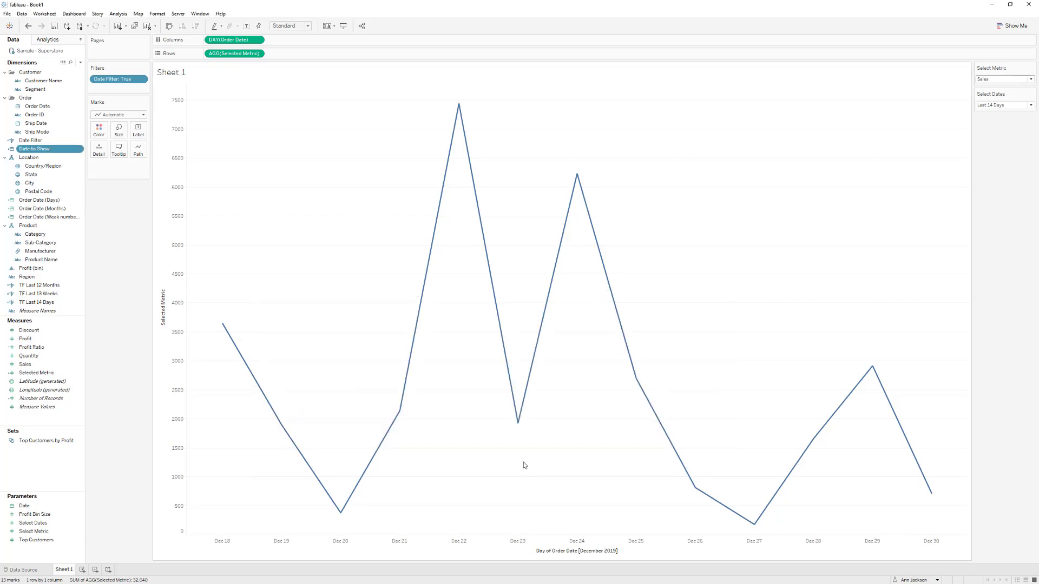
- Replace the day of Order Date on Columns with Date to Show as a discrete exact date
left_click_drag(65, 151, 219, 40)
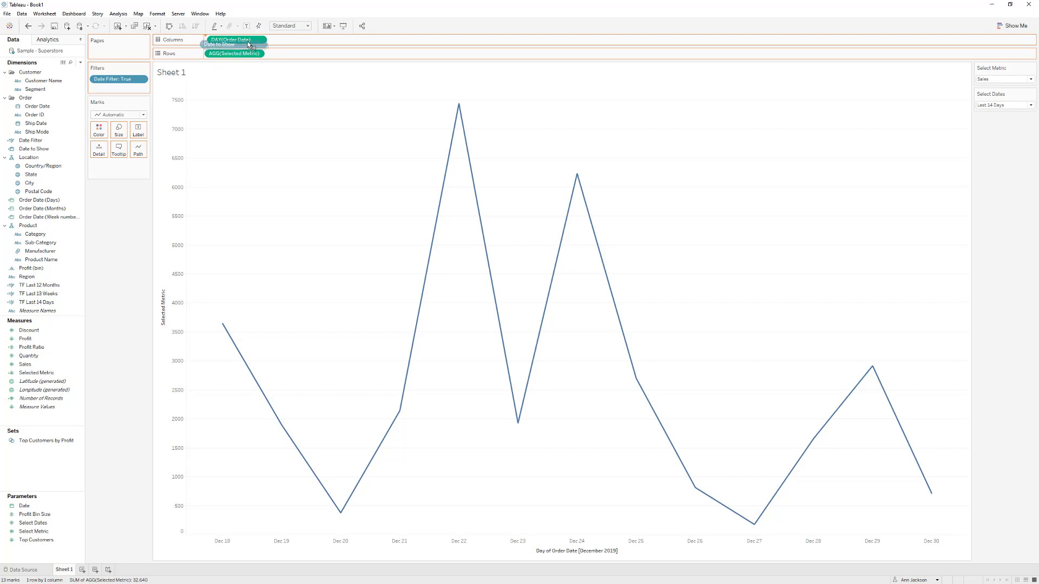
left_click_drag(292, 40, 133, 220)
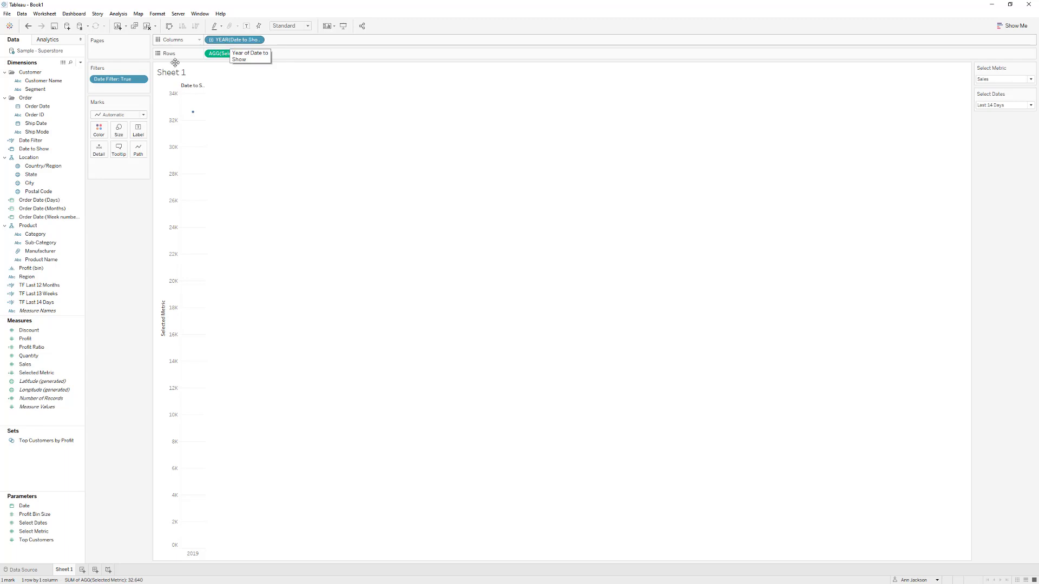
right_click(226, 43)
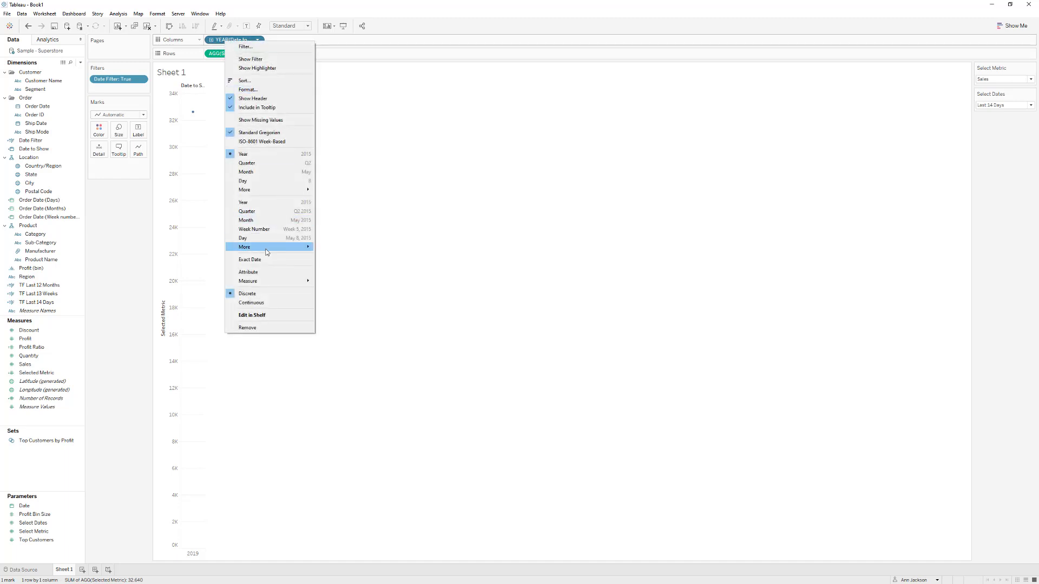
left_click(257, 259)
right_click(238, 40)
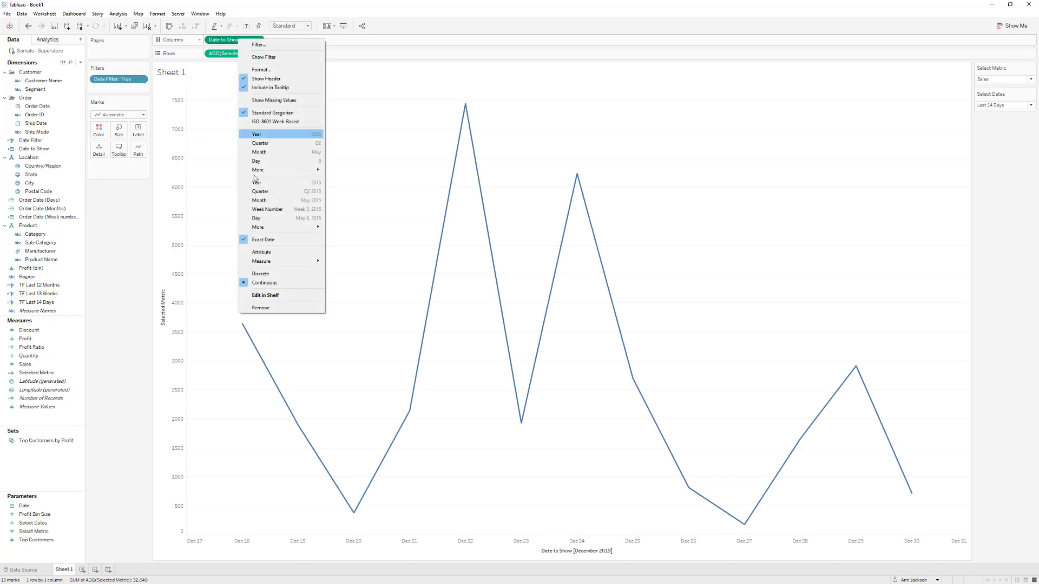
left_click(276, 274)
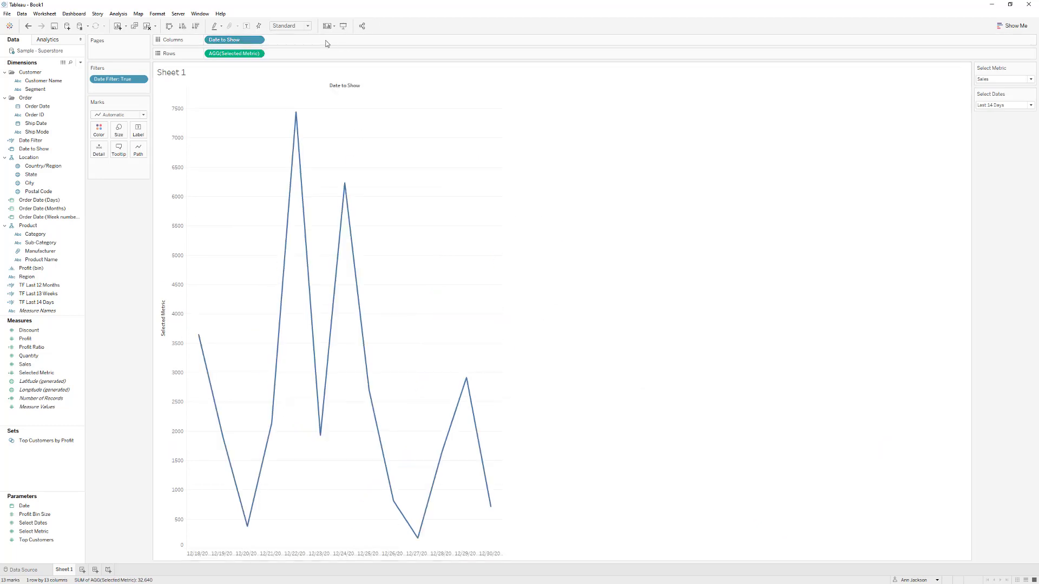
- Fit the chart to Entire View and change its mark type to Bar
left_click(295, 27)
left_click(292, 55)
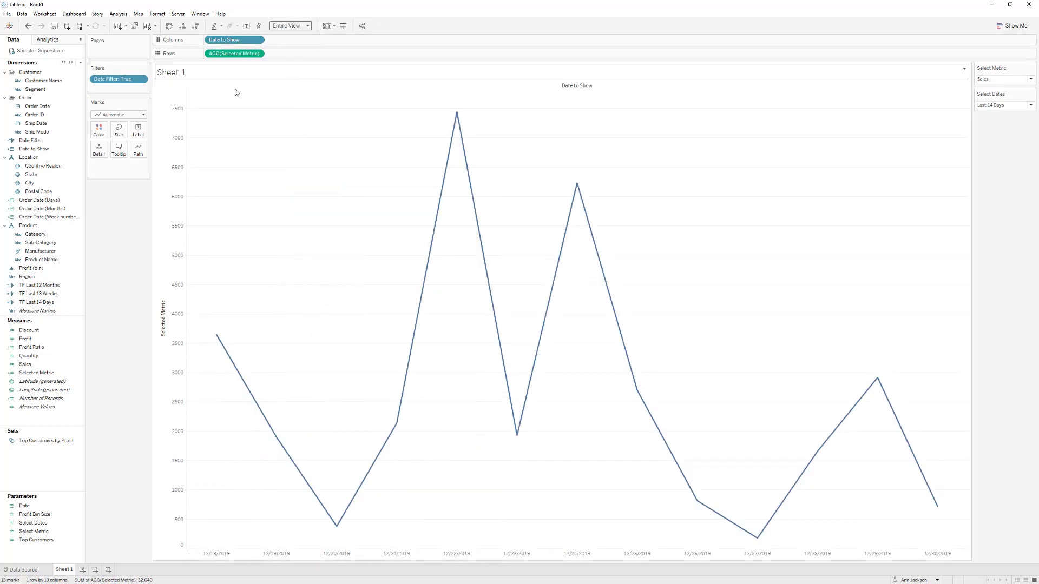
left_click(116, 114)
left_click(106, 132)
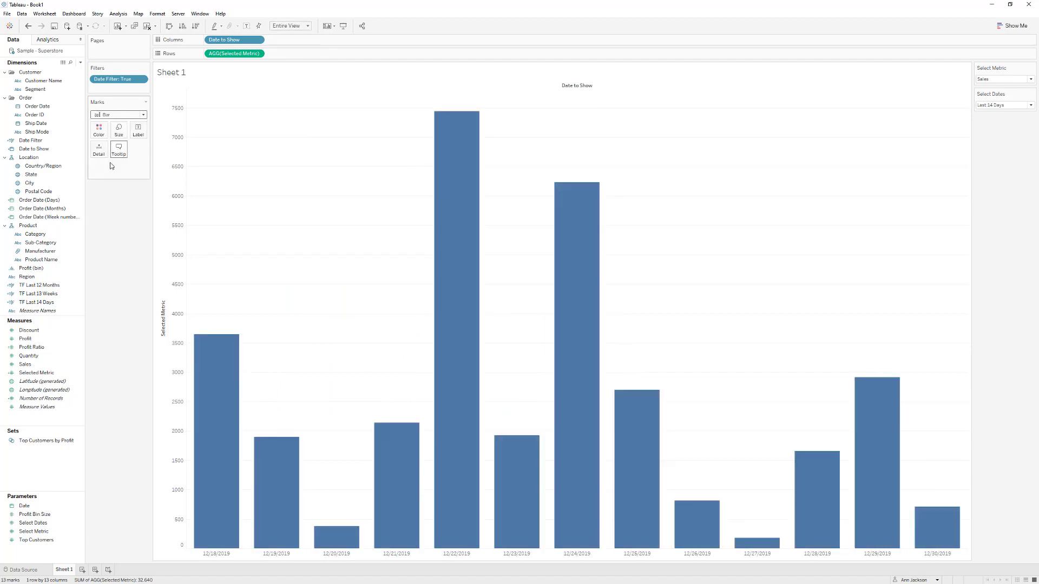
- Check the bar chart with Select Dates at Last 13 Weeks and Last 12 Months, and return it to Last 14 Days
left_click(996, 105)
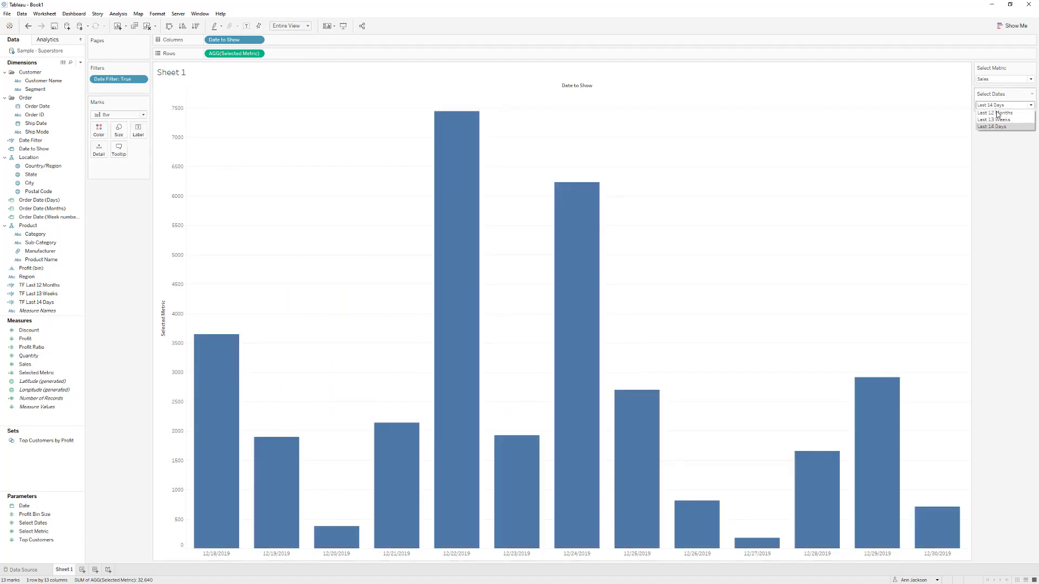
left_click(998, 121)
left_click(999, 105)
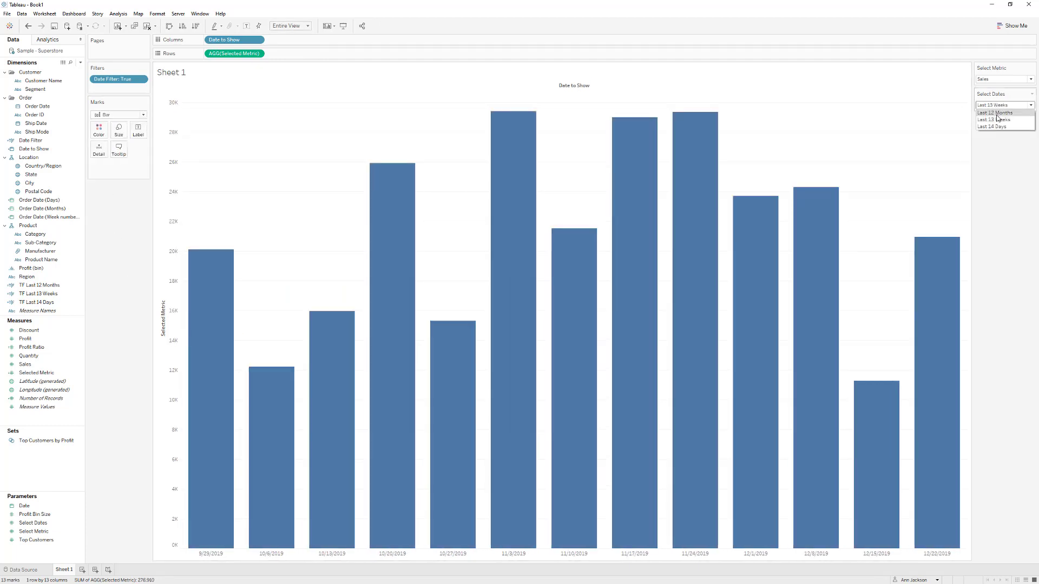
left_click(999, 119)
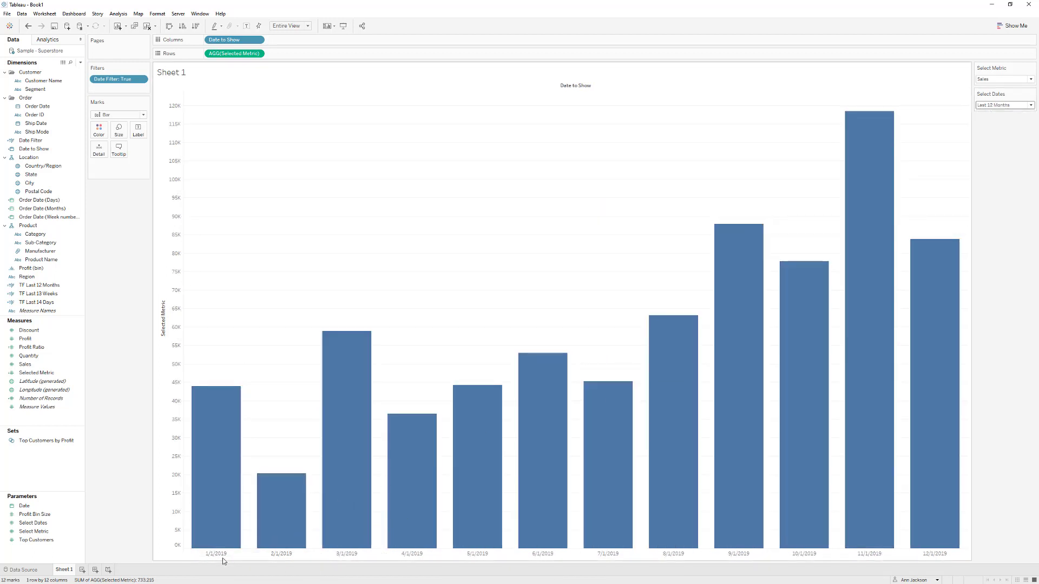
left_click(1023, 105)
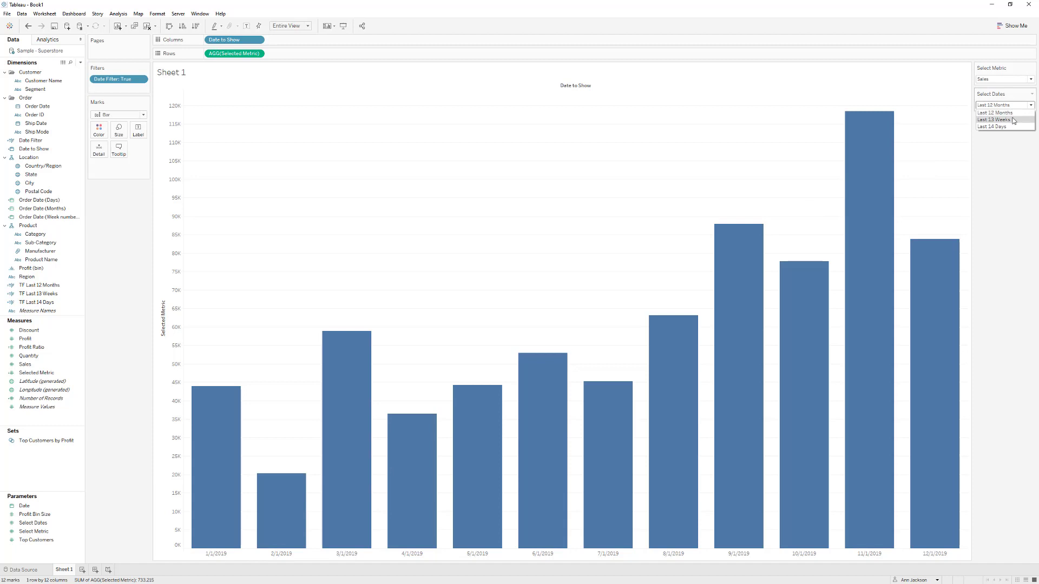
left_click(1016, 119)
left_click(993, 106)
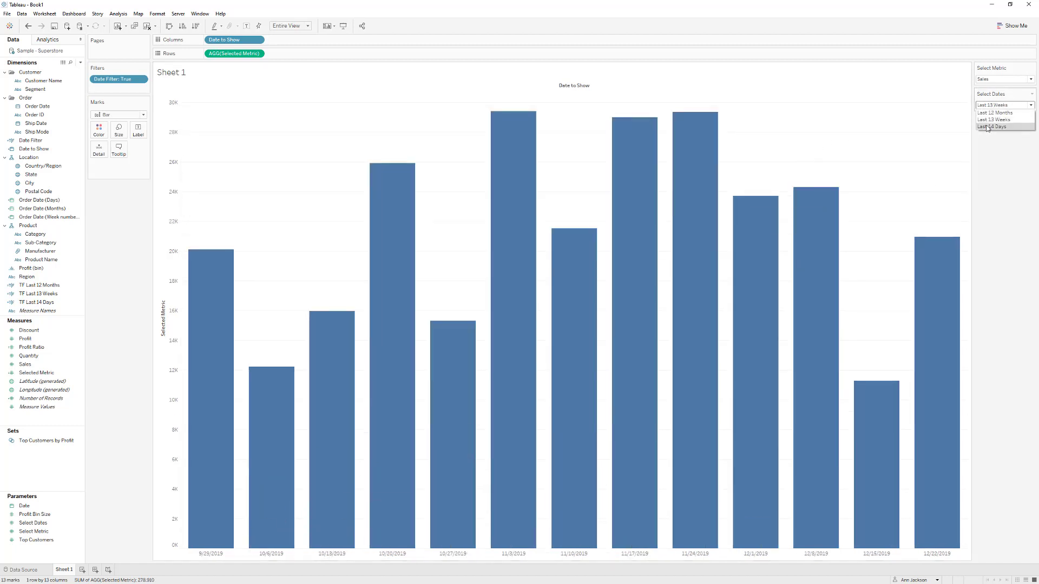
left_click(1006, 127)
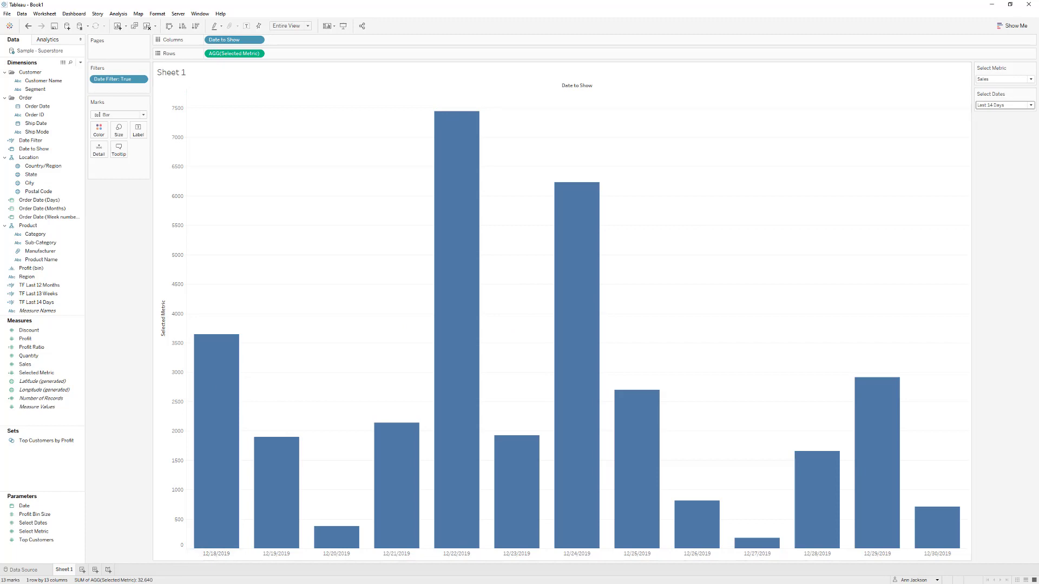
- Switch to the WoW 2020 Week 2 workbook and compare its date labels for Last 13 Weeks and Last 12 Months
key("alt+Tab")
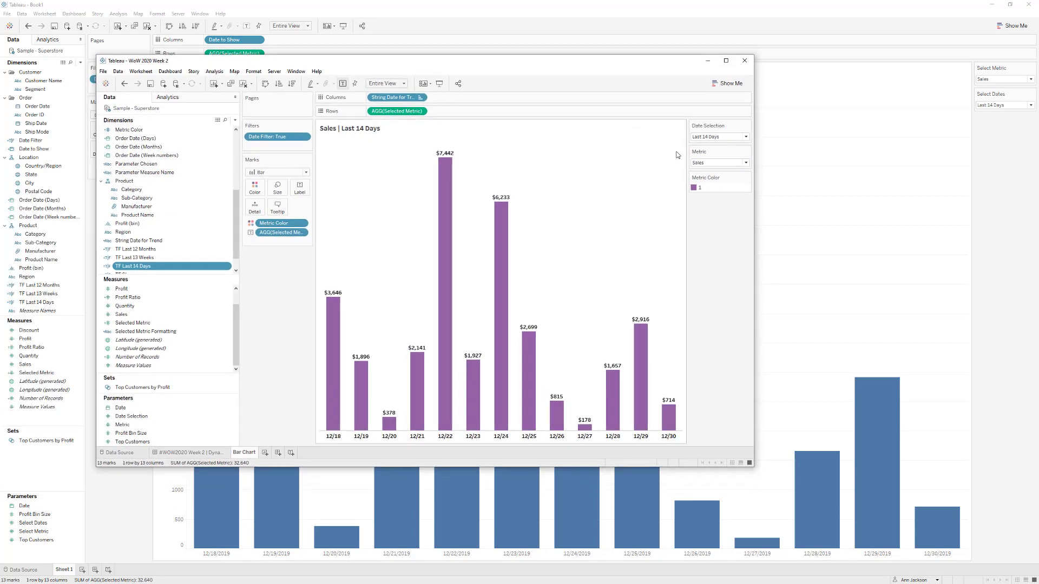
left_click(717, 137)
left_click(714, 152)
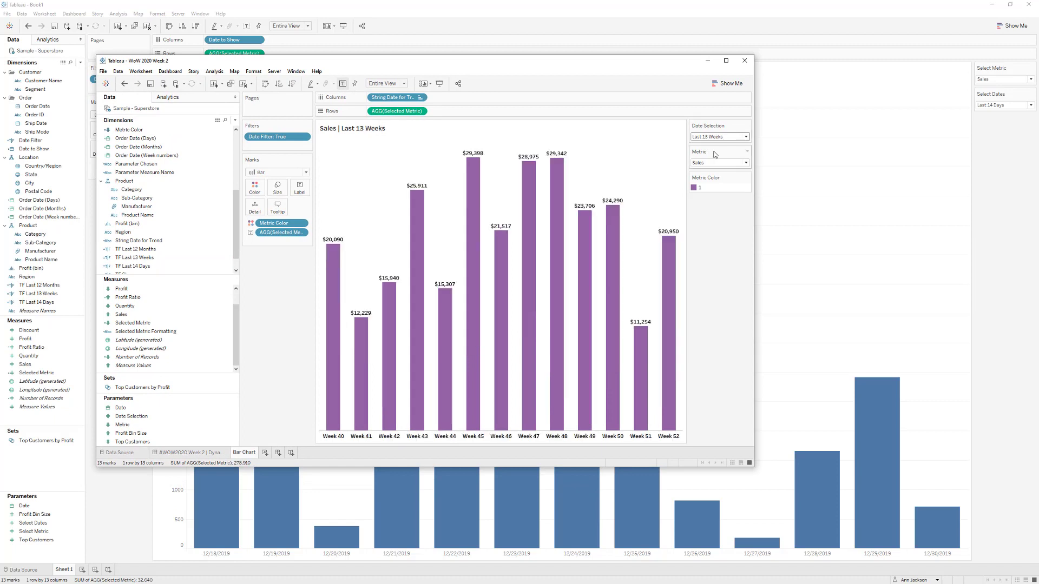
left_click(716, 139)
left_click(712, 160)
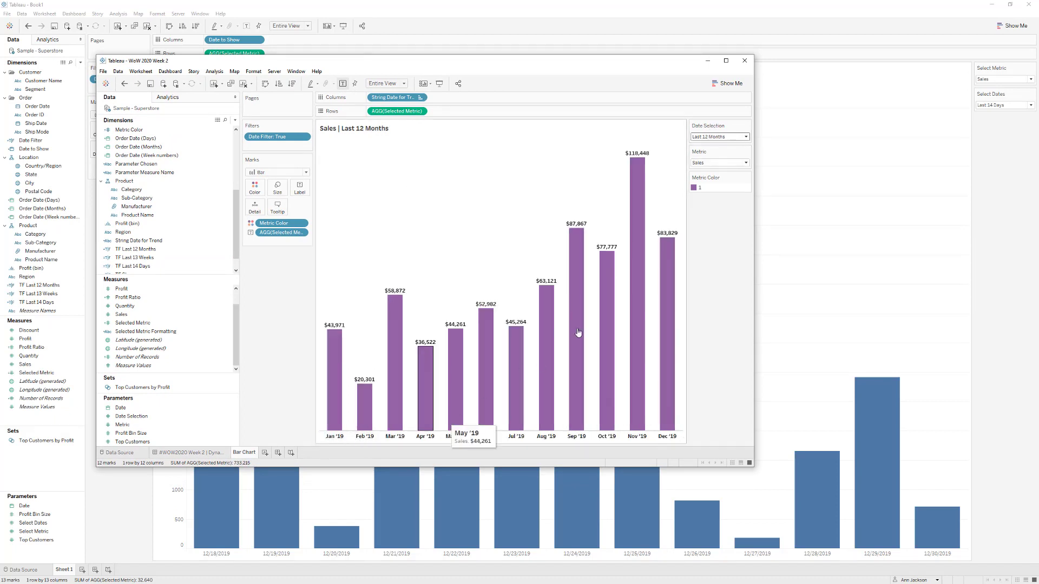
left_click(713, 138)
left_click(713, 152)
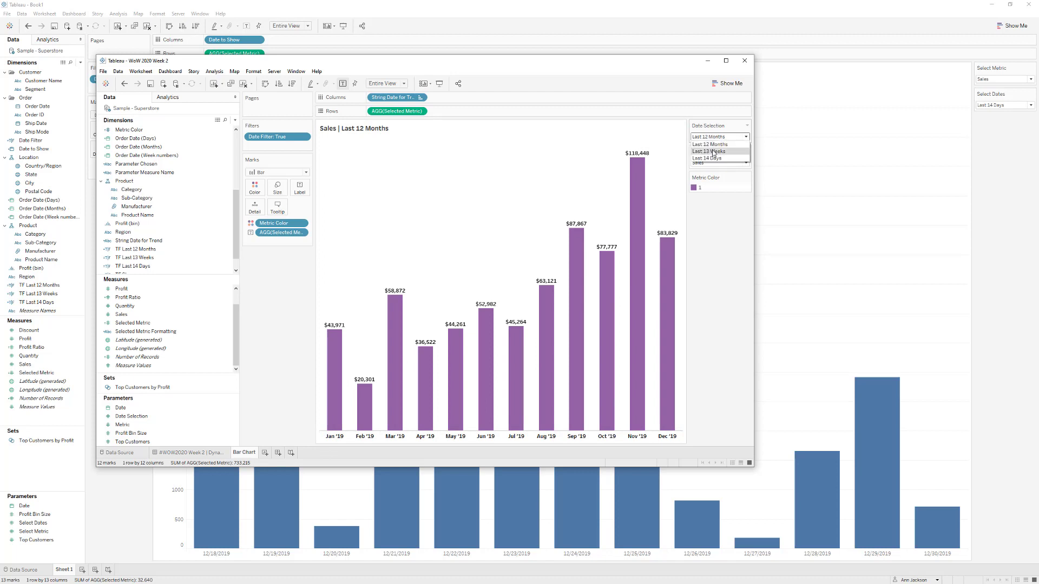
- Set the finished workbook's Date Selection to Last 14 Days and copy the entire formula of its String Date for Trend calculation
left_click(715, 137)
left_click(714, 159)
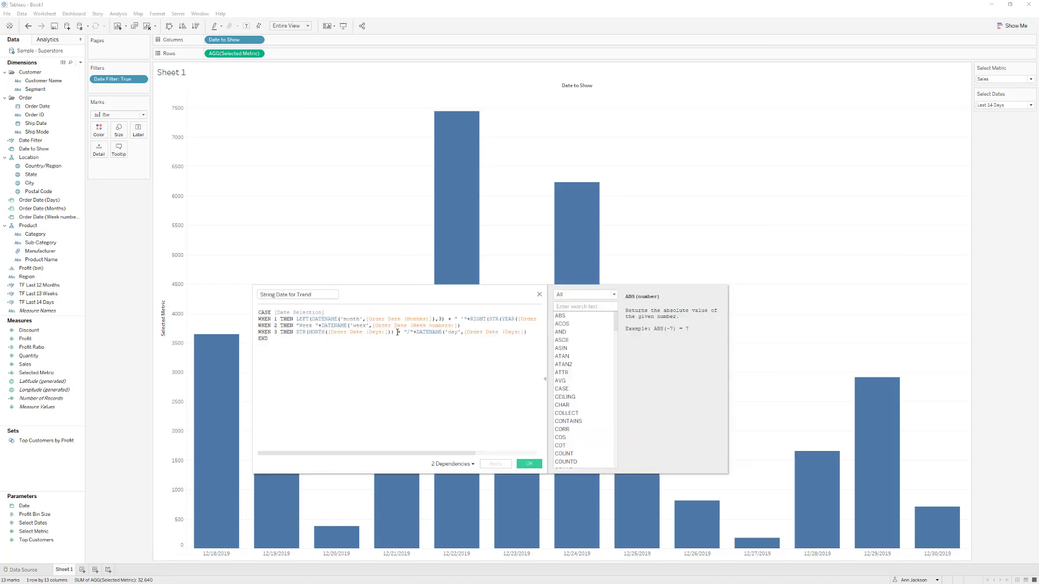
left_click_drag(348, 297, 330, 245)
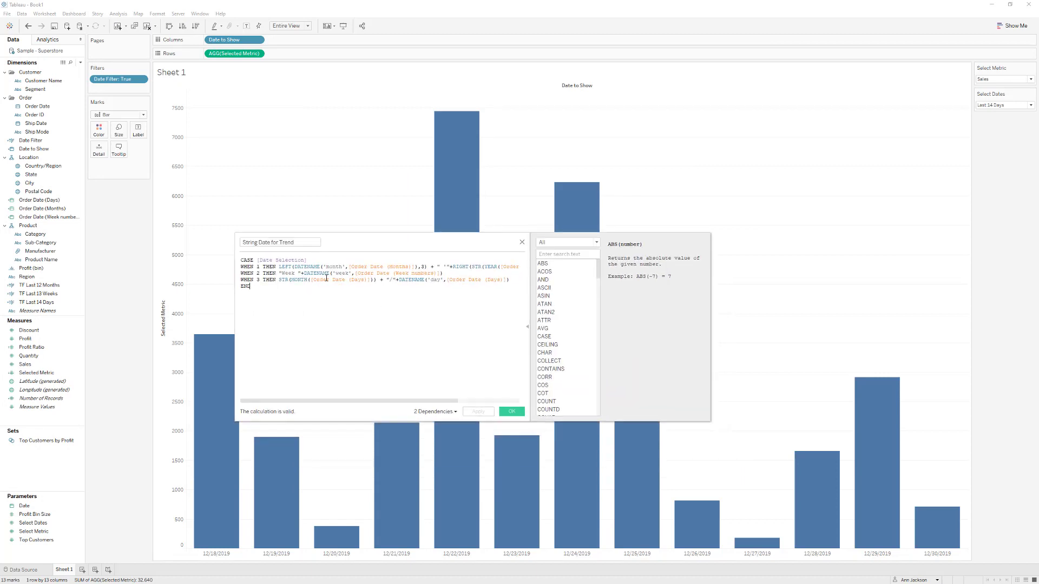
left_click_drag(236, 423, 120, 438)
left_click_drag(348, 240, 397, 239)
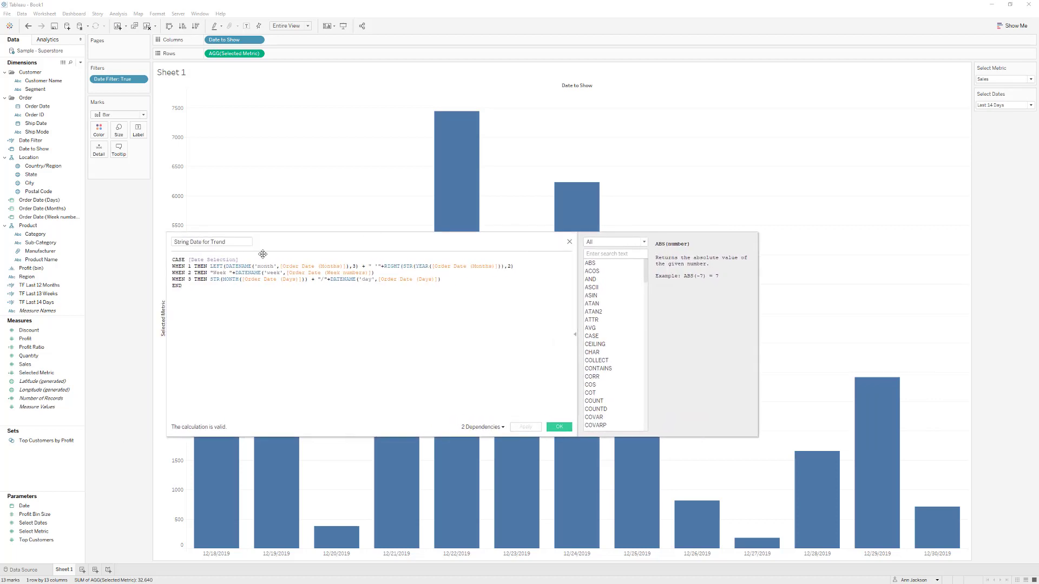
double_click(228, 259)
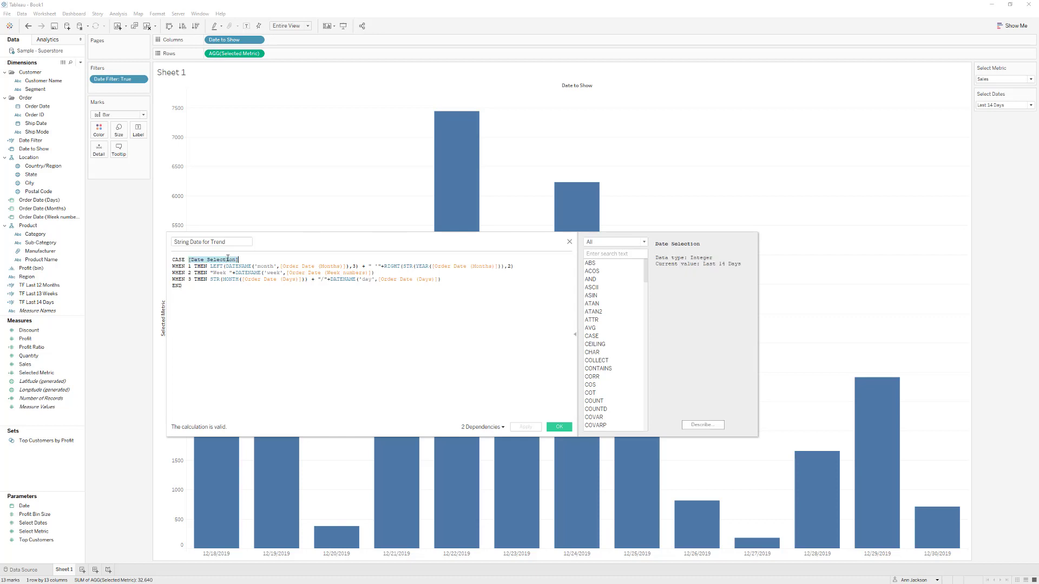
key("ctrl+a")
key("ctrl+c")
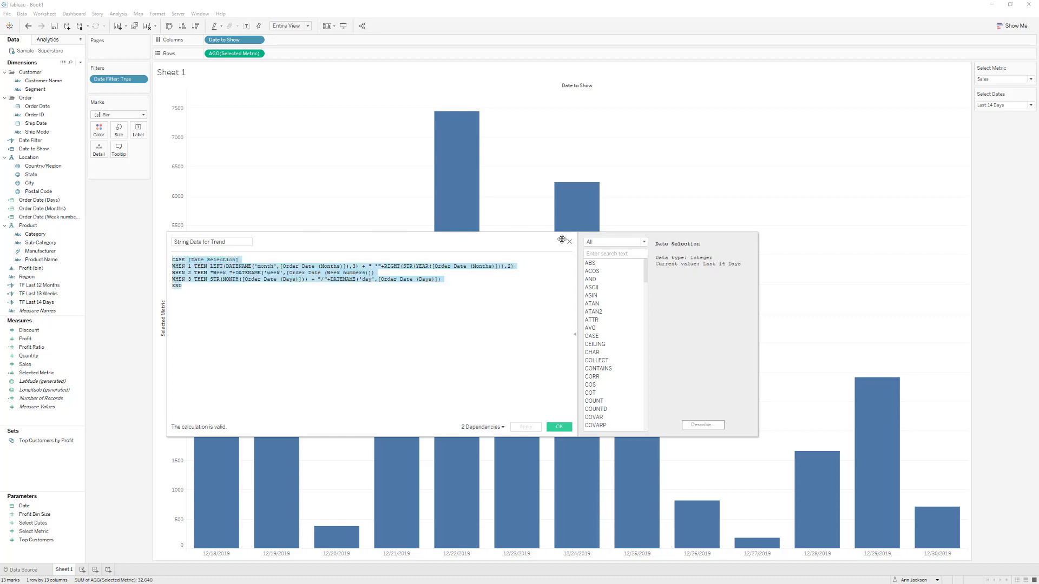
left_click(569, 242)
- Create a calculated field named String Date in Book1 and paste the copied CASE formula into it
left_click(81, 62)
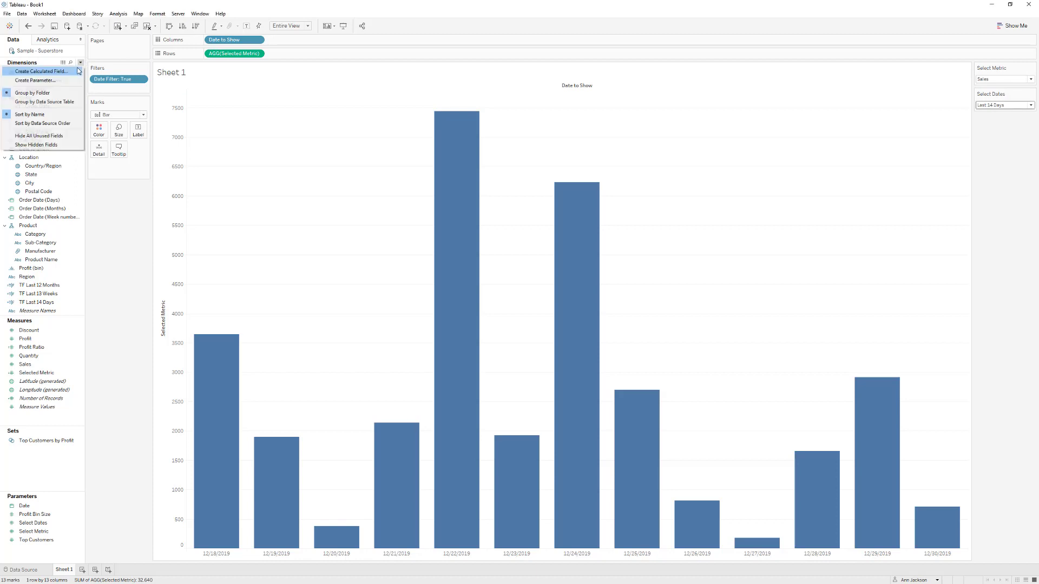
left_click(44, 72)
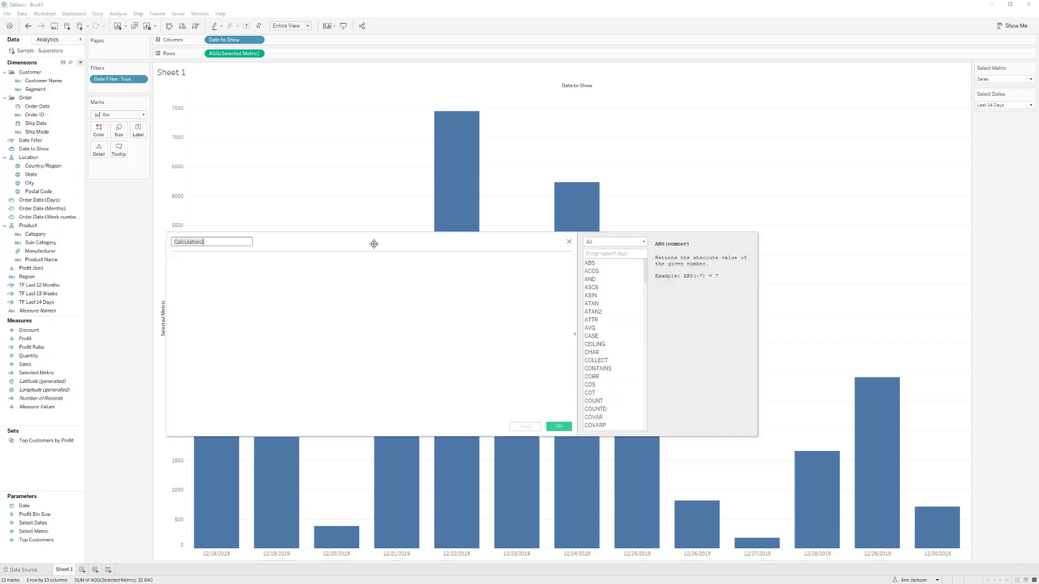
key("BackSpace")
type("String Date")
key("Tab")
key("ctrl+v")
- Replace Date Selection with the Select Dates parameter in the String Date formula, review the month label expression and save the field
left_click(47, 532)
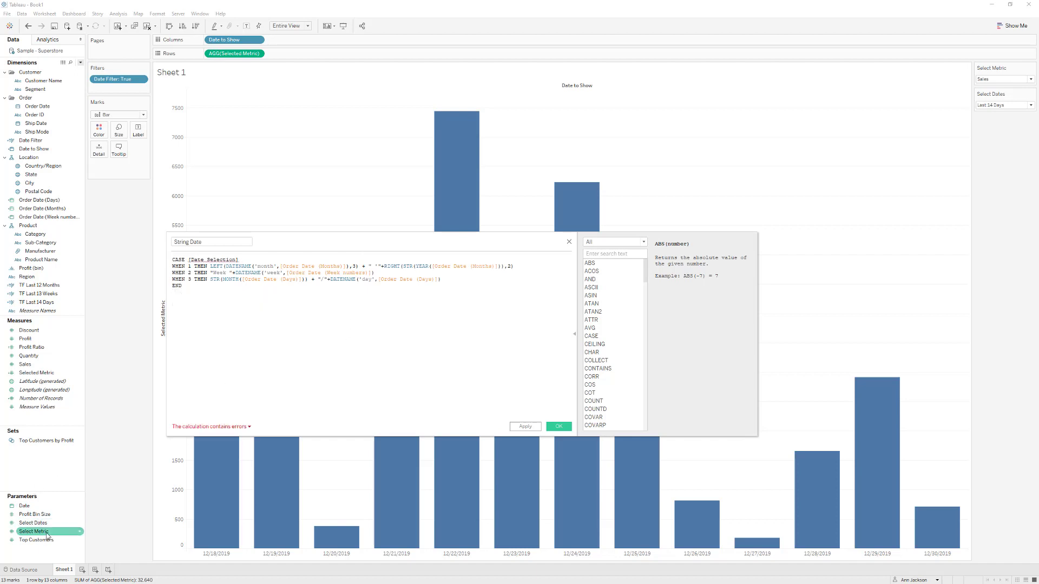
left_click_drag(32, 523, 211, 262)
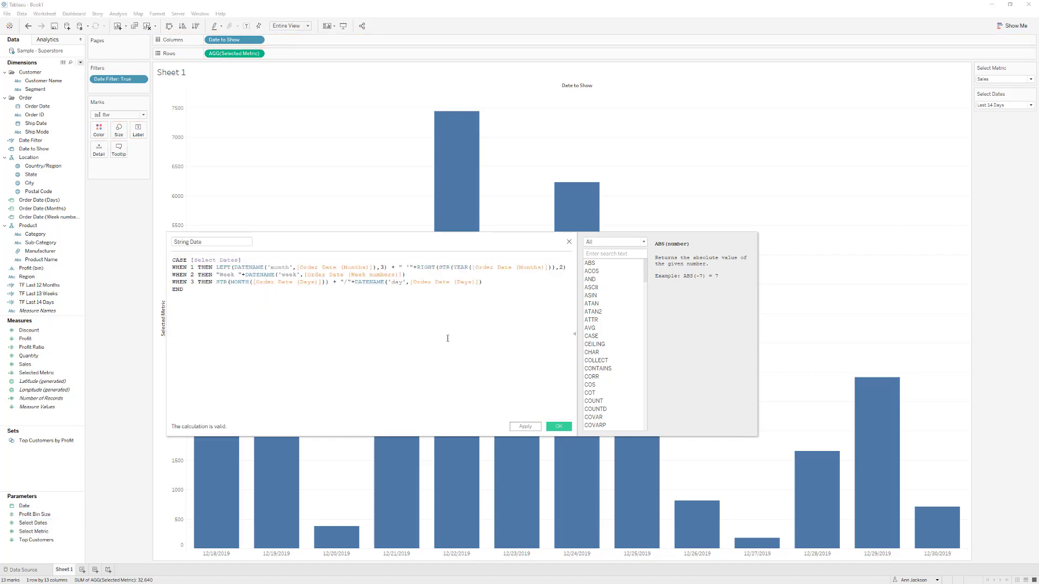
left_click_drag(167, 437, 134, 447)
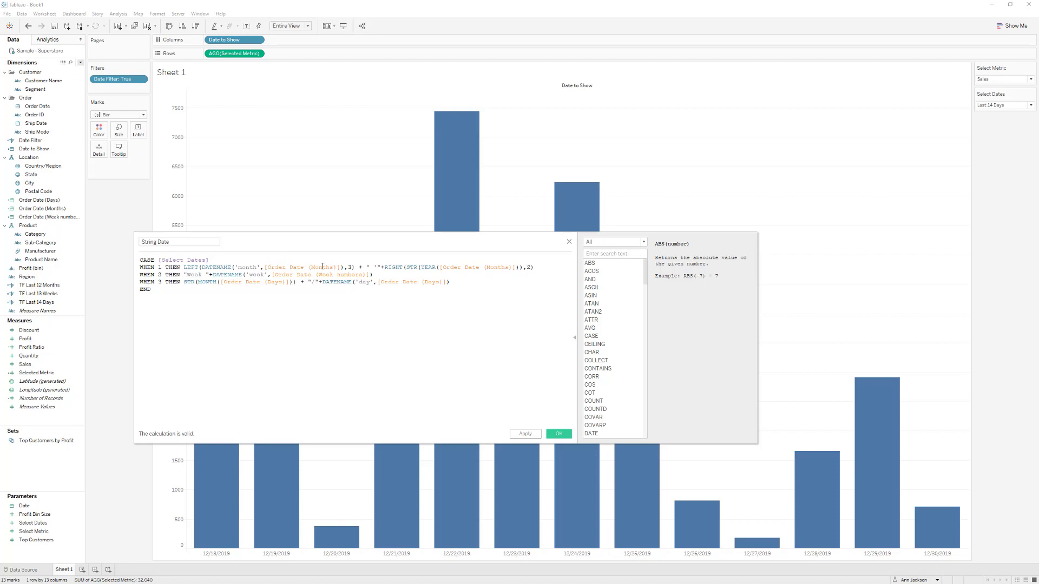
left_click(214, 268)
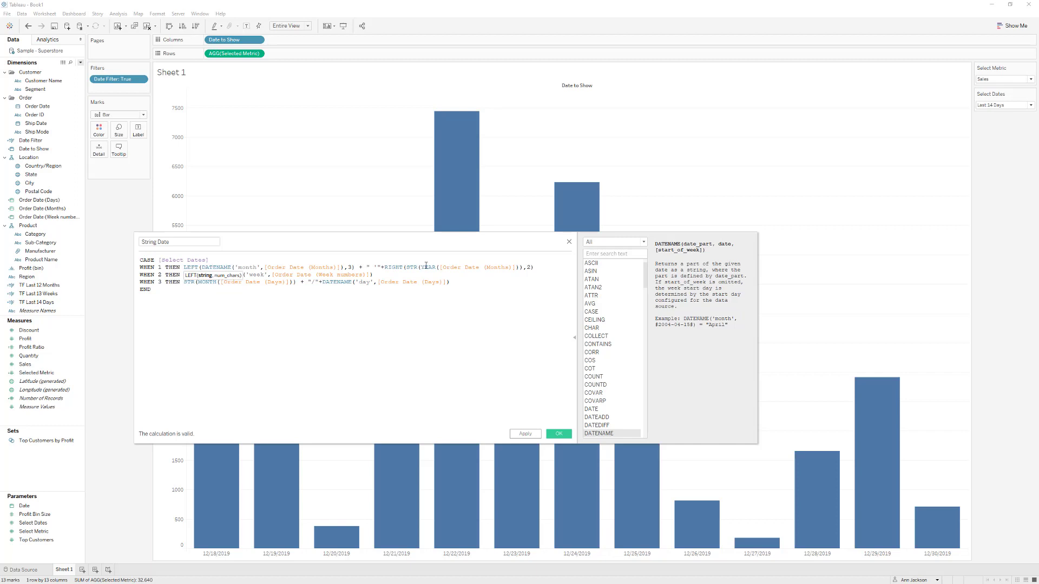
left_click(375, 267)
left_click(558, 434)
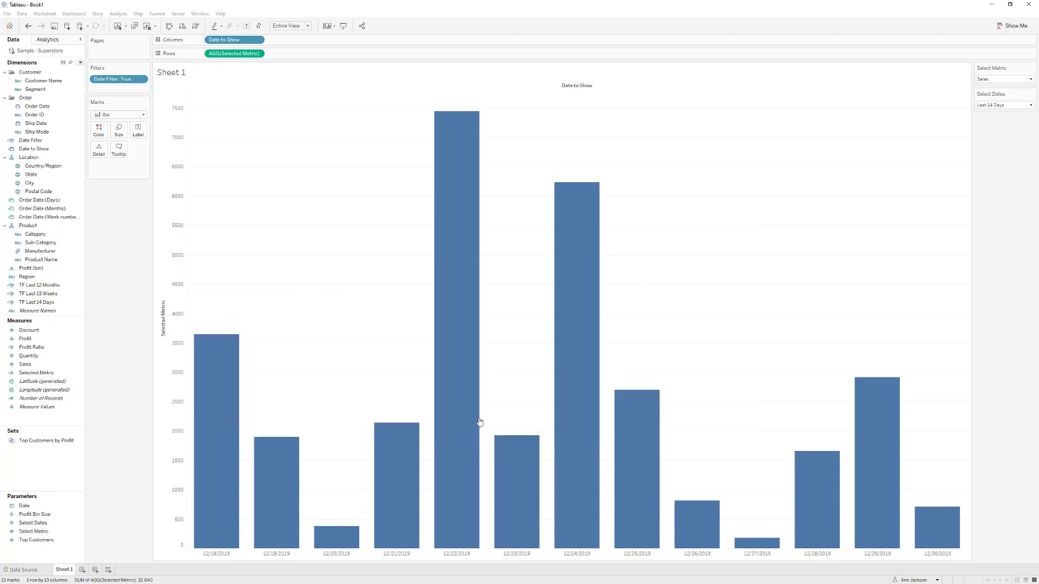
- Replace Date to Show on Columns with String Date and view the labels for Last 13 Weeks and Last 12 Months
left_click_drag(33, 289, 227, 43)
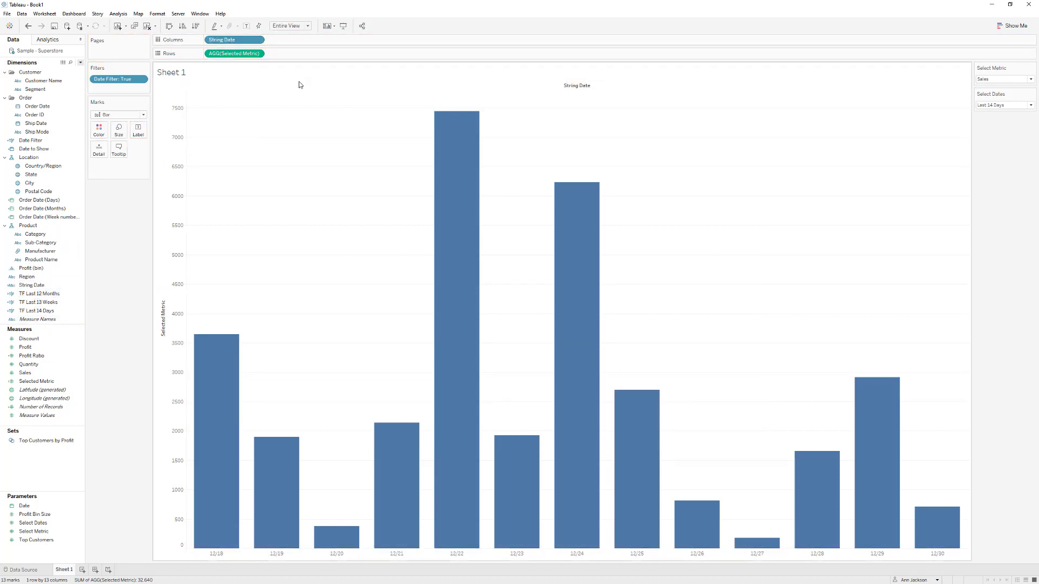
left_click(984, 106)
left_click(986, 119)
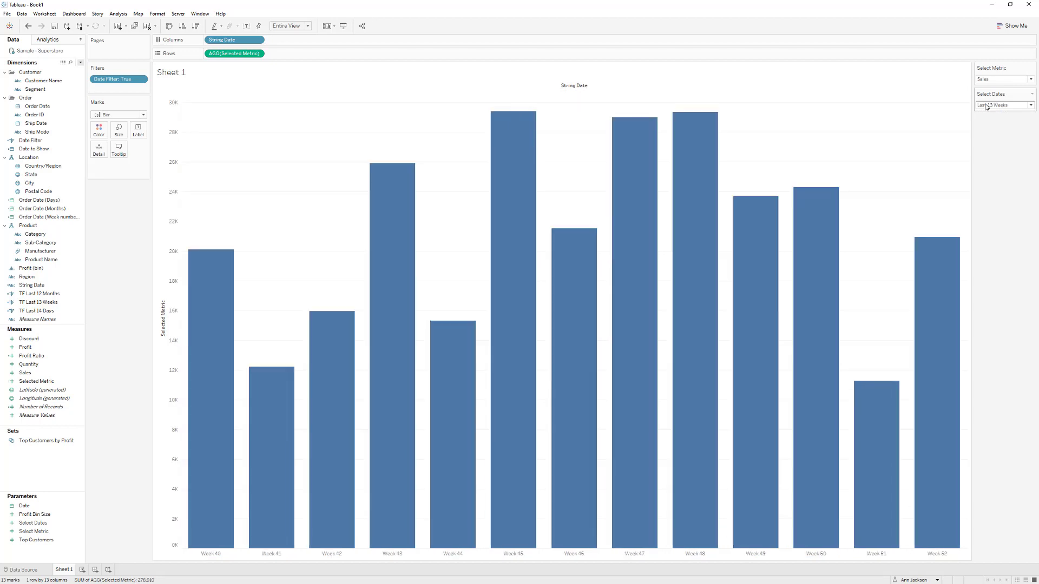
left_click(986, 106)
left_click(985, 115)
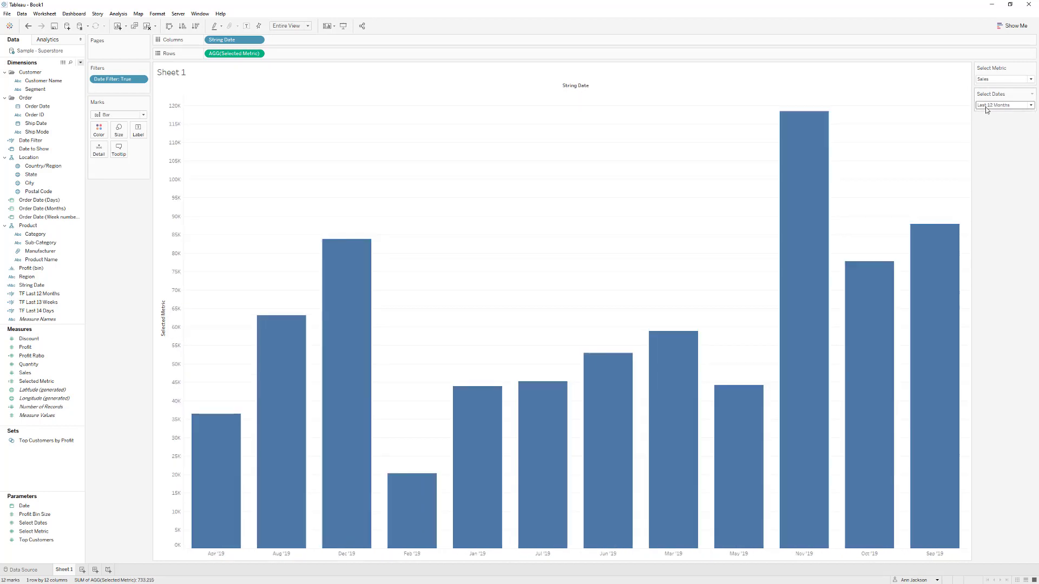
- Format the String Date header labels in a larger, bold, black font
right_click(230, 552)
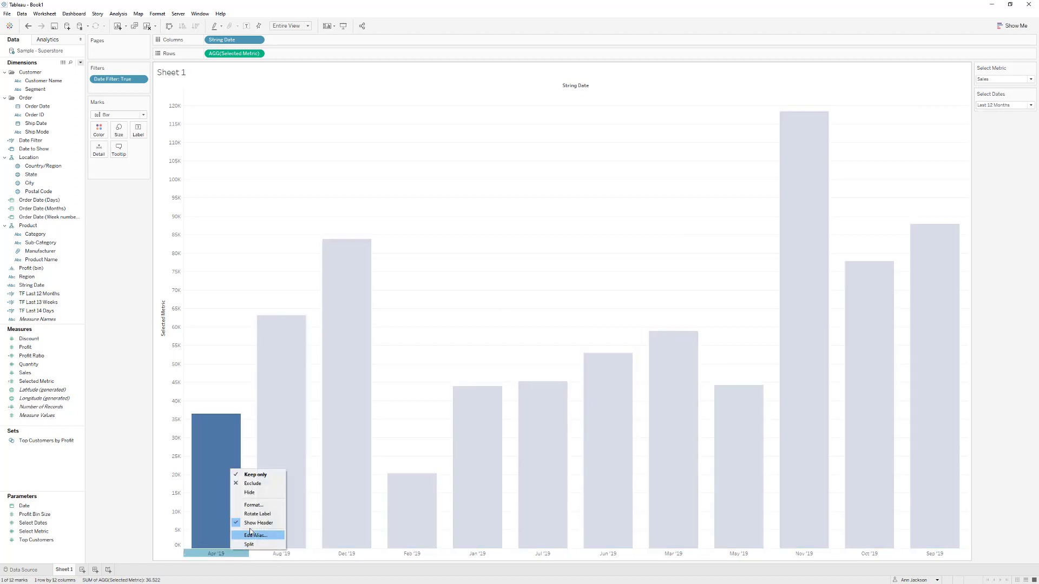
left_click(254, 505)
left_click(64, 91)
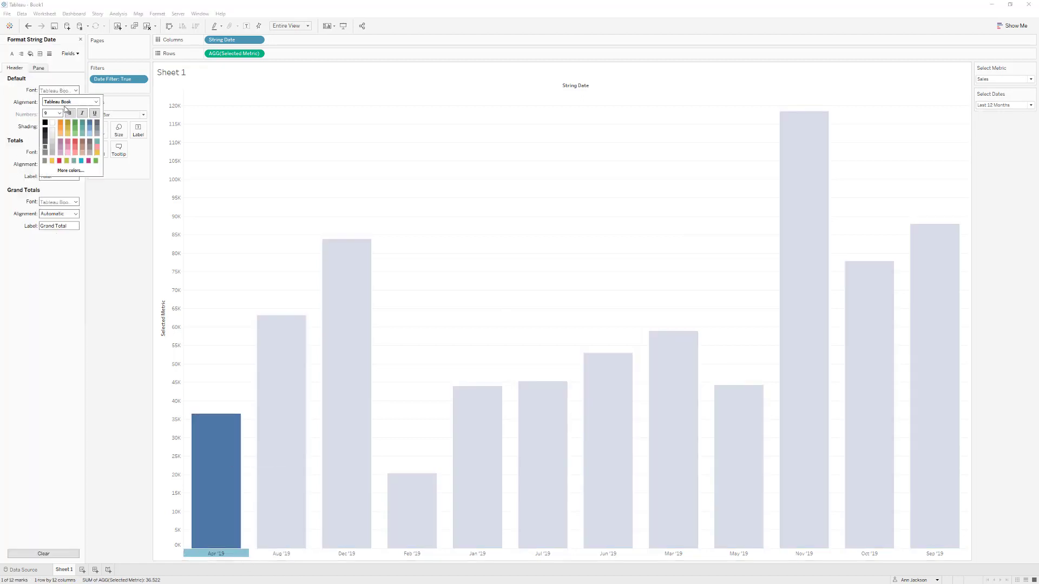
left_click(69, 112)
left_click(53, 112)
left_click(54, 144)
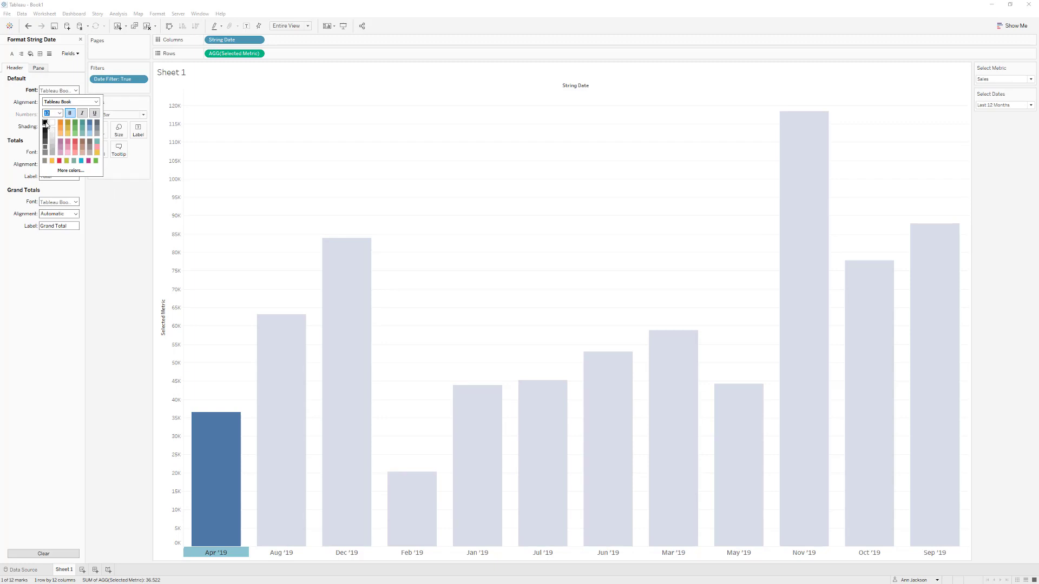
left_click(46, 124)
left_click(112, 307)
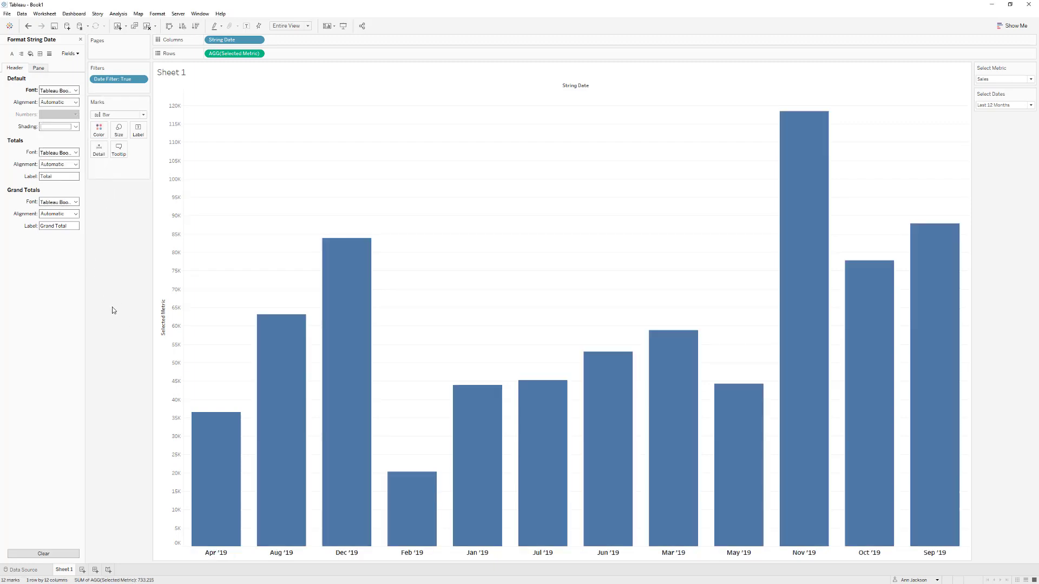
left_click(80, 39)
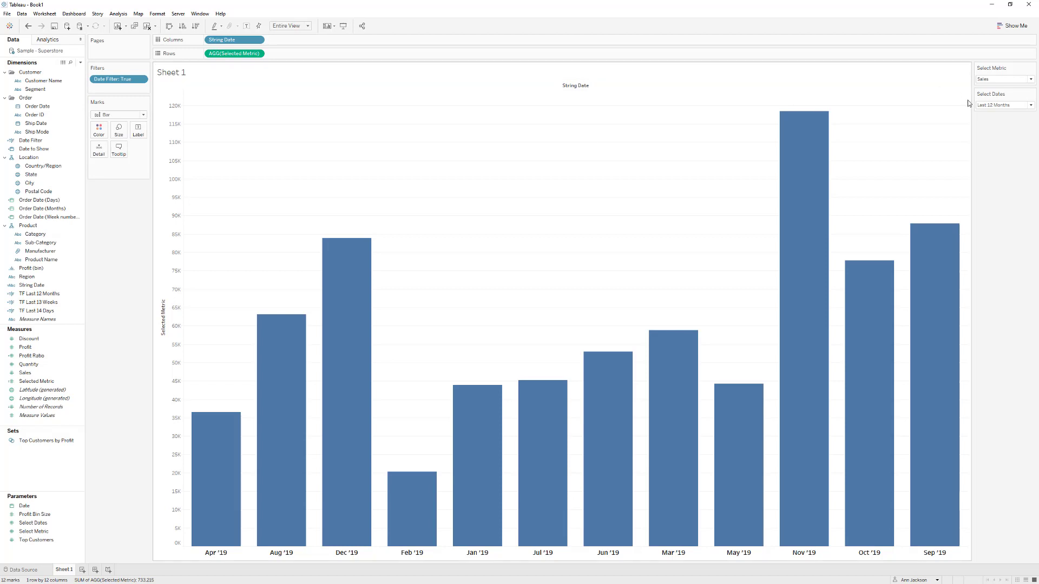
- Check the formatted date labels with Select Dates at Last 13 Weeks and Last 14 Days
left_click(989, 106)
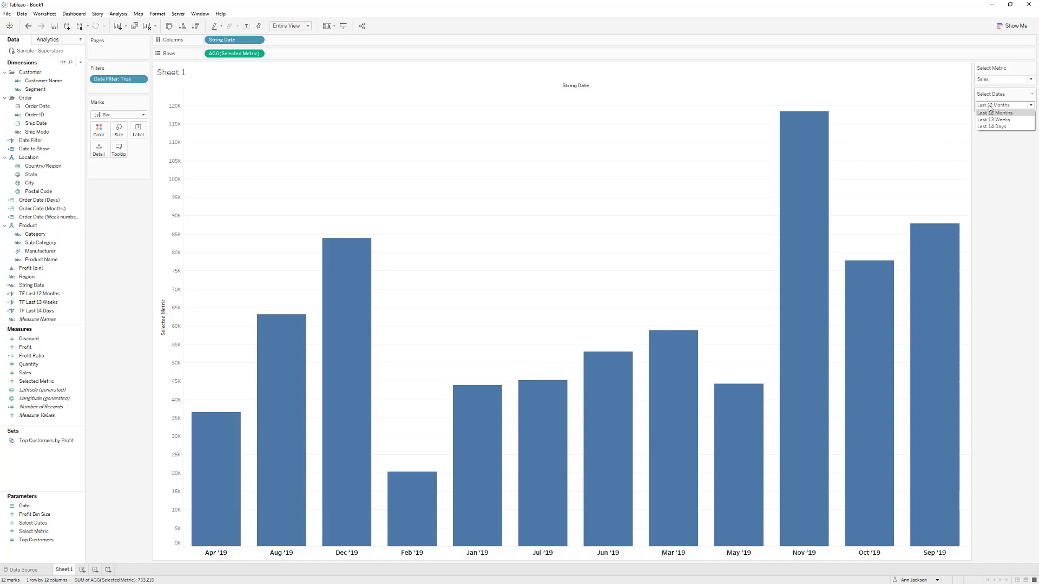
left_click(995, 120)
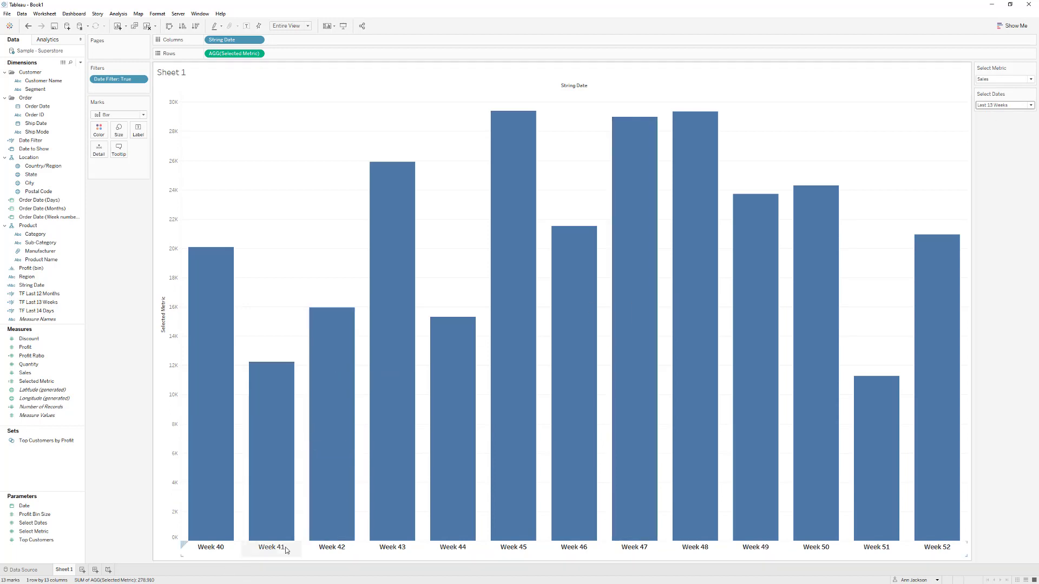
left_click(991, 106)
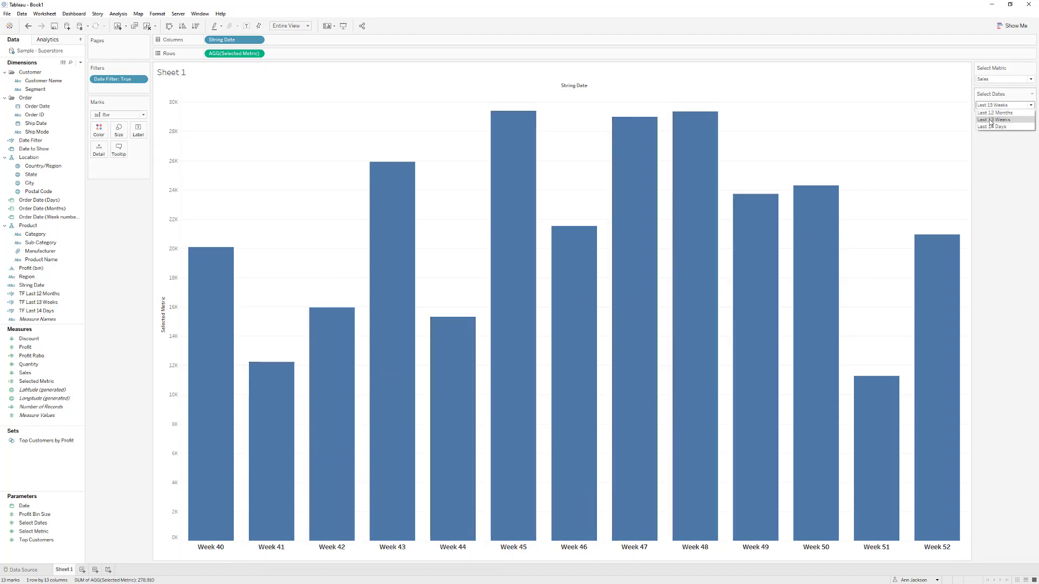
left_click(992, 126)
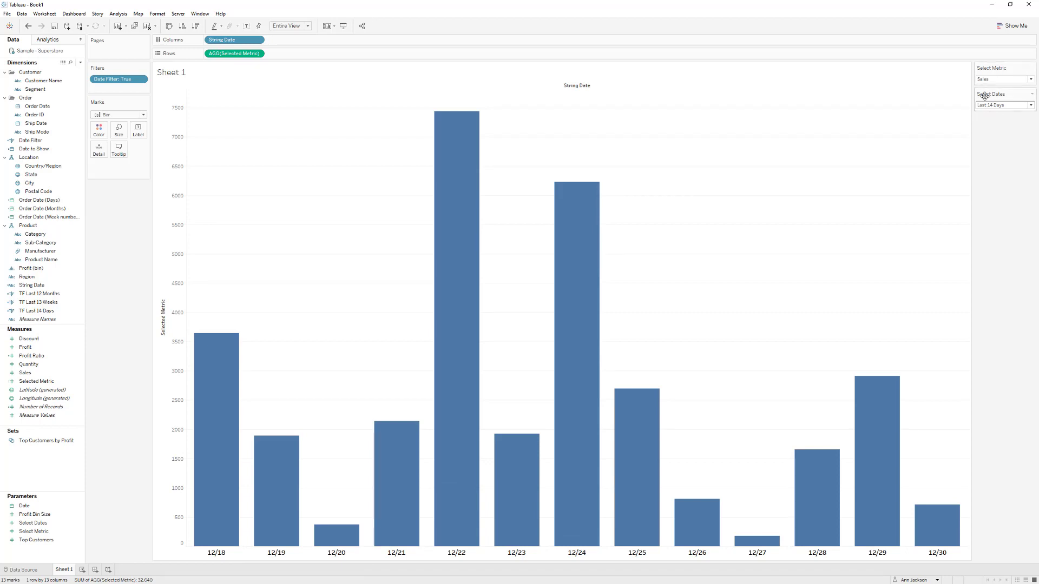
- Sort String Date on Columns by the minimum of the Order Date field in ascending order
right_click(232, 40)
left_click(253, 83)
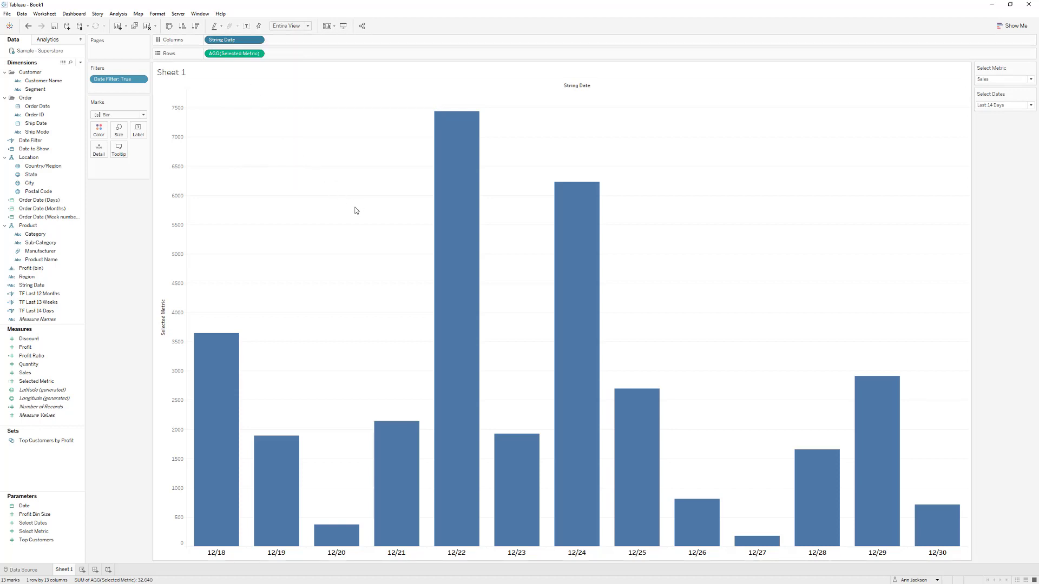
left_click(482, 270)
left_click(484, 294)
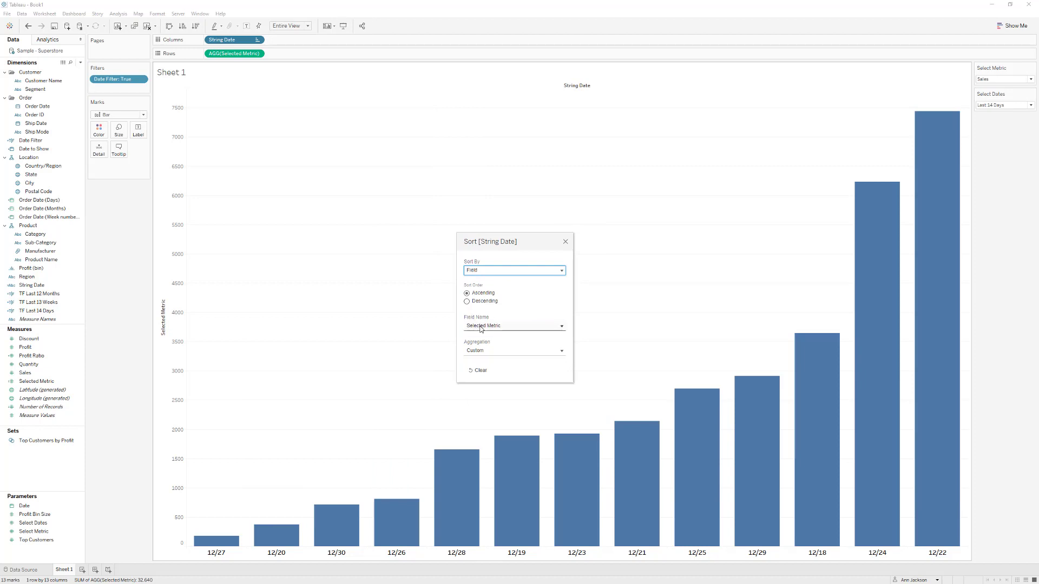
left_click(481, 327)
type("order")
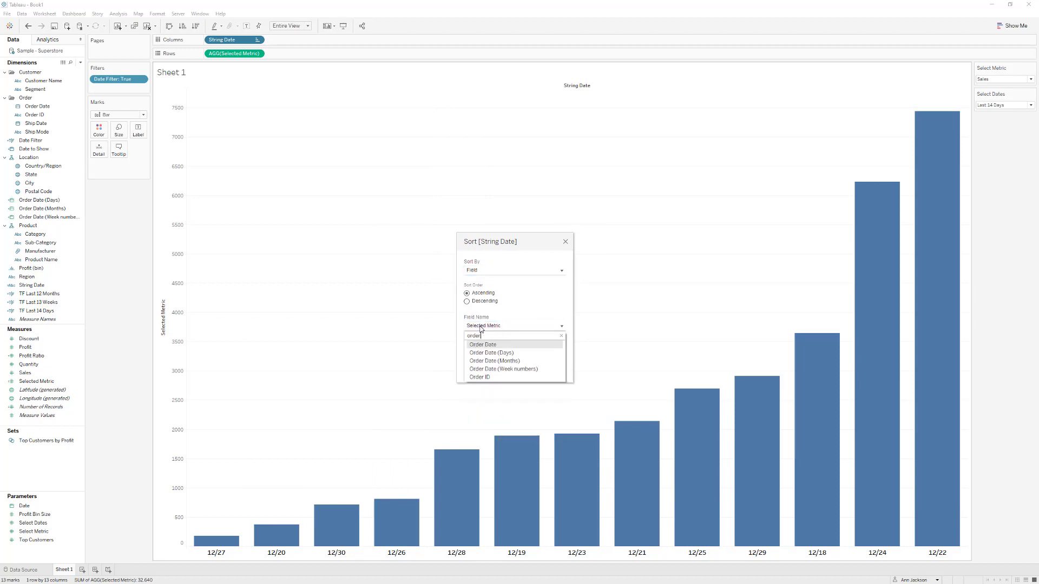
left_click(483, 346)
left_click(485, 351)
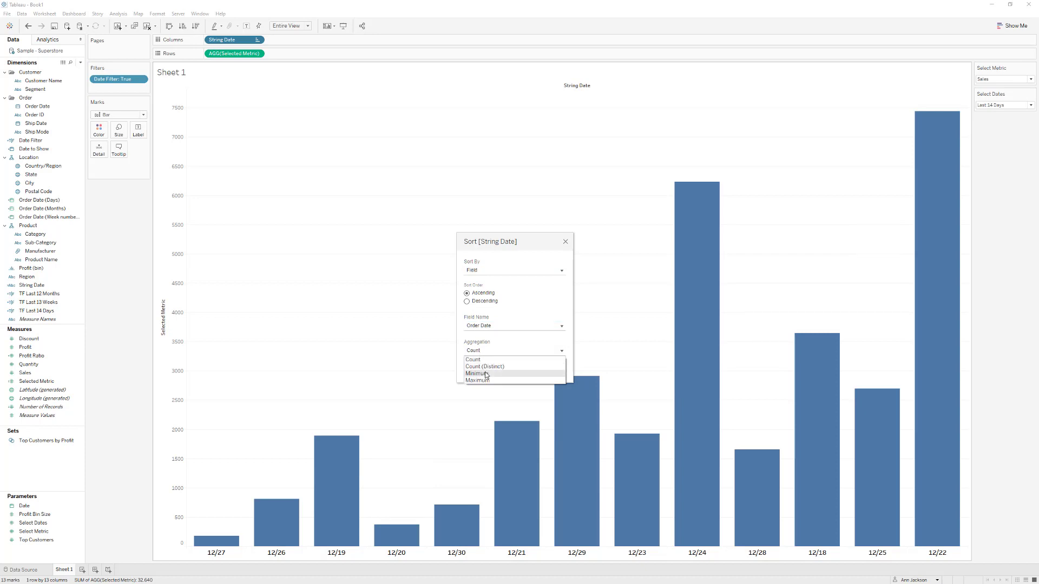
left_click(486, 375)
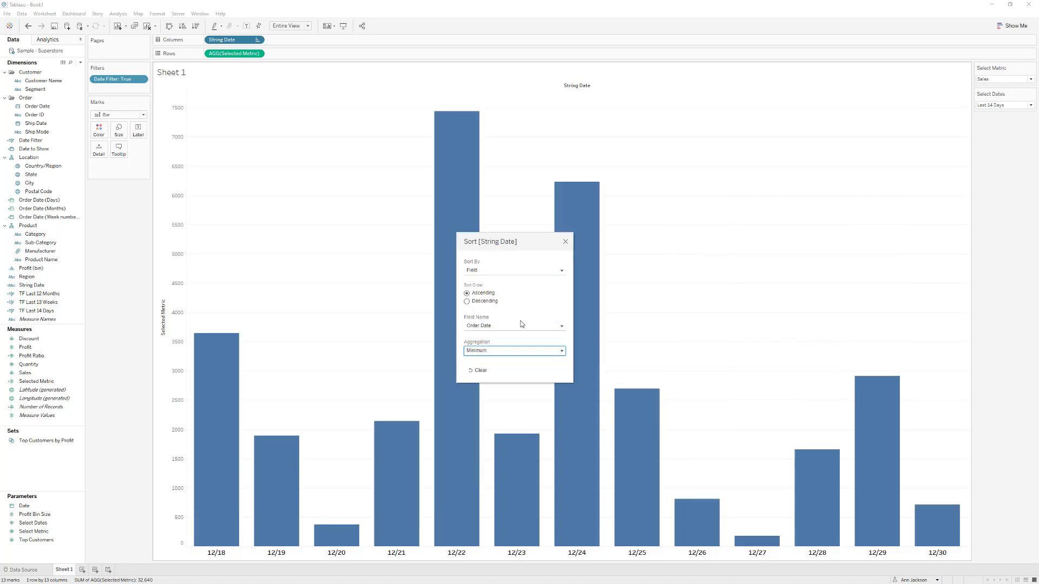
left_click(566, 243)
- Set Select Dates to Last 12 Months and check the order of the month bars
left_click(987, 106)
left_click(987, 113)
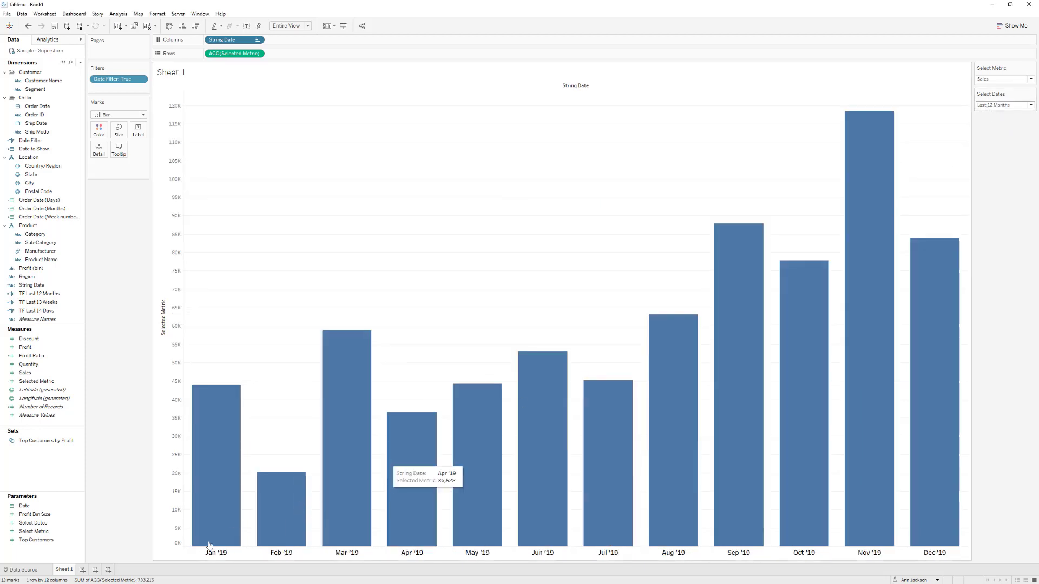
mouse_move(216, 532)
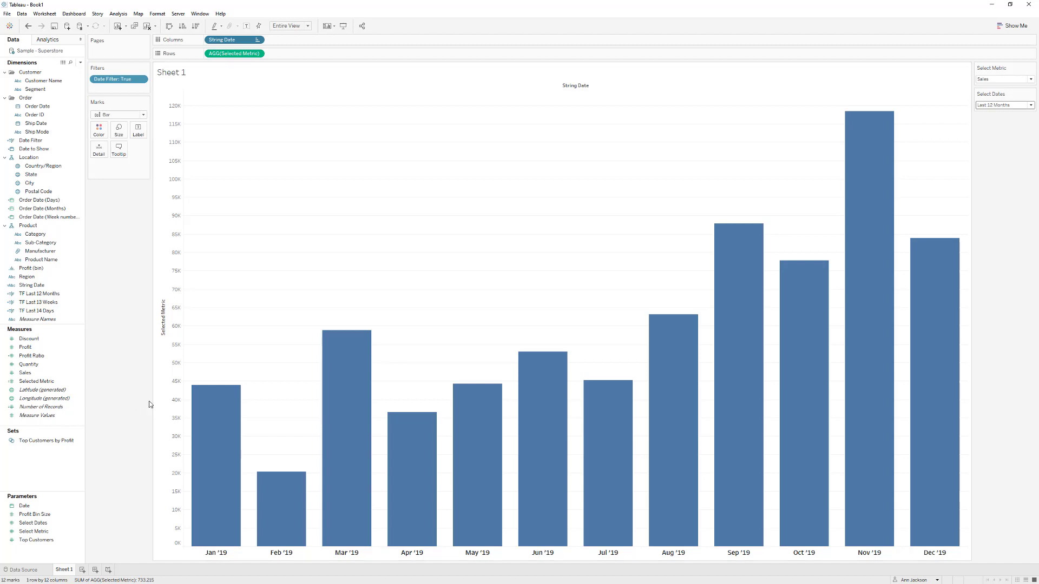
- Rename the worksheet Sheet 1 as Bar Chart
right_click(65, 570)
left_click(87, 469)
type("Bar Chart")
key("Return")
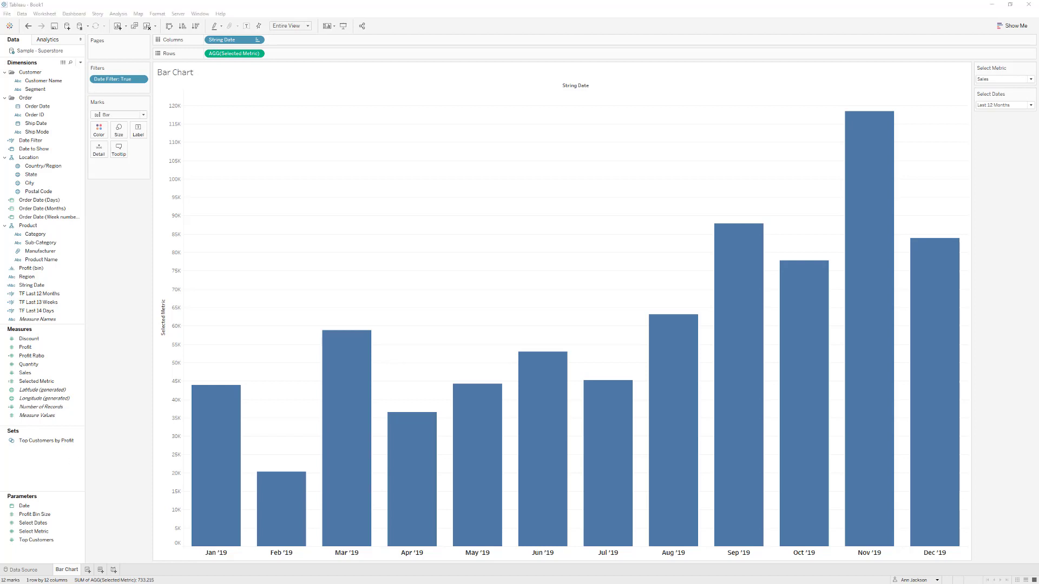
- Switch to the WoW 2020 Week 2 workbook and show its finished dashboard in presentation mode
left_click_drag(0, 76, 358, 62)
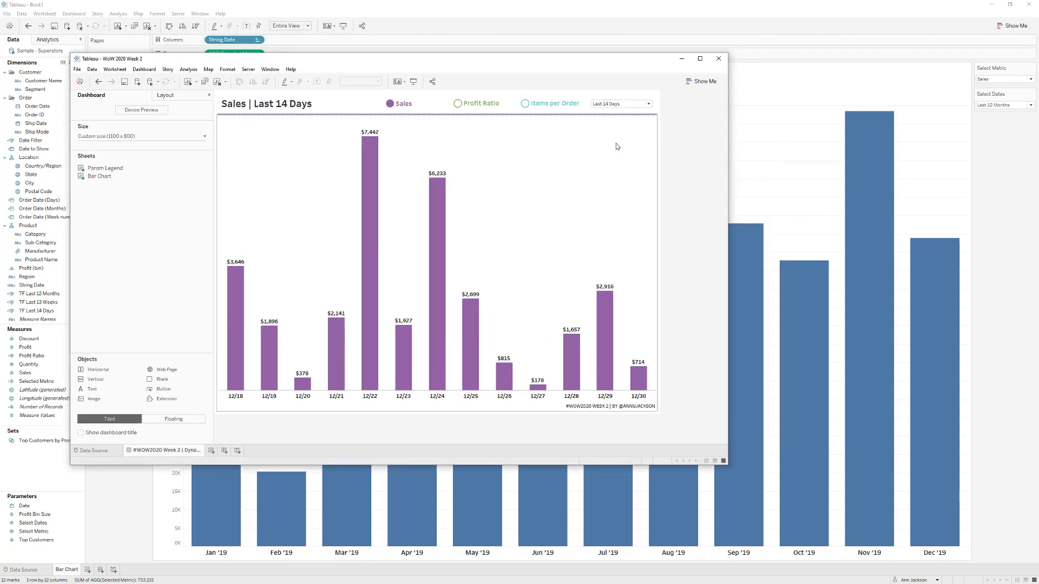
left_click(636, 105)
left_click(685, 138)
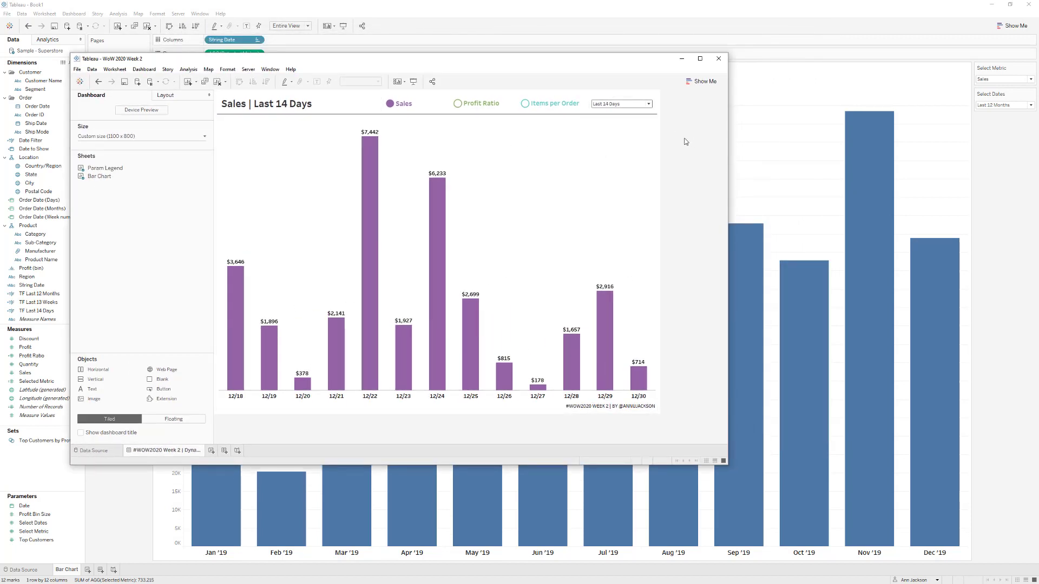
left_click(414, 82)
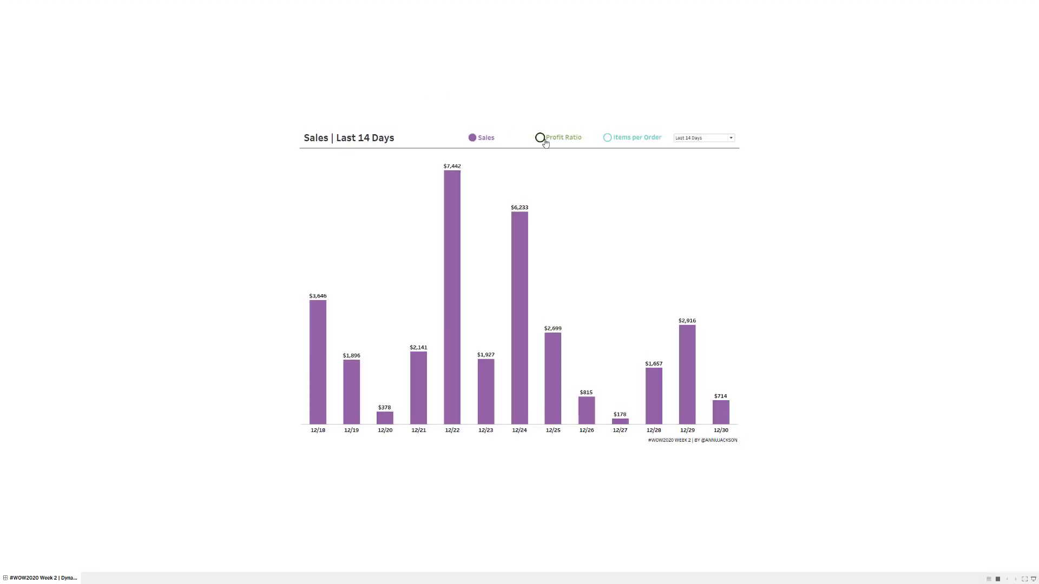
- Compare the Sales, Profit Ratio and Items per Order bars on the finished dashboard for Last 14 Days
left_click(541, 139)
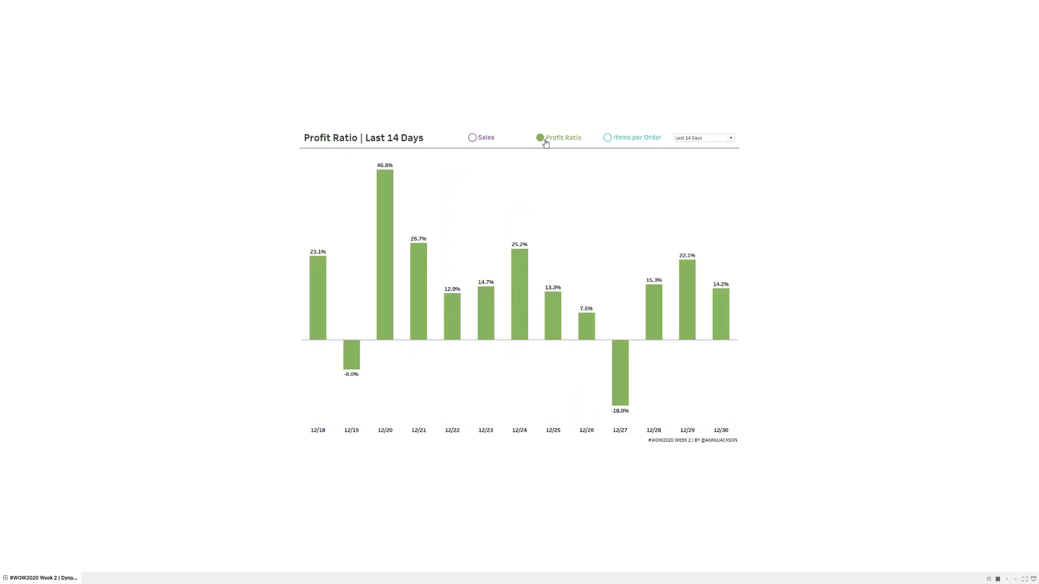
left_click(485, 139)
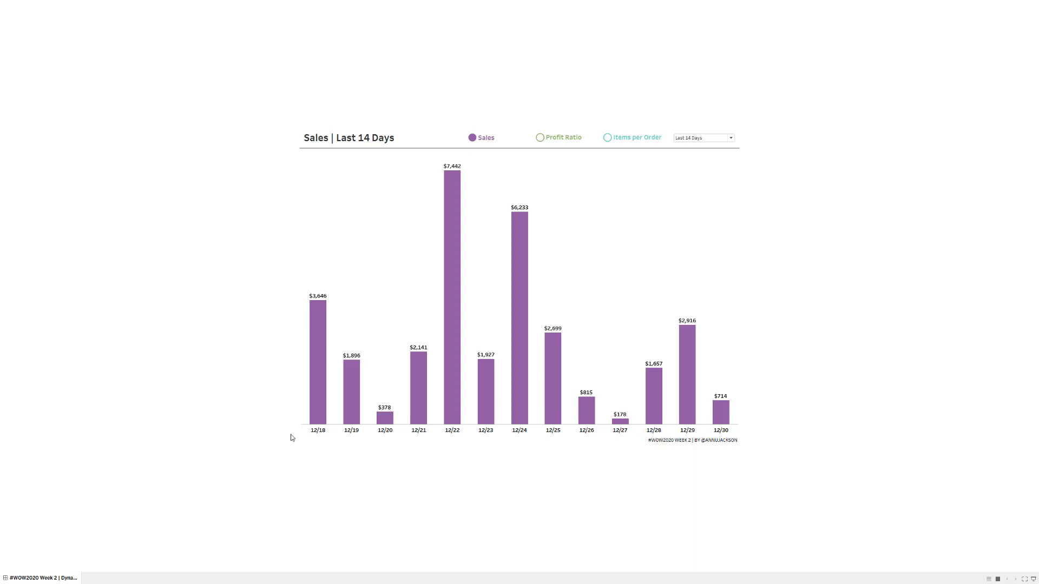
left_click(554, 141)
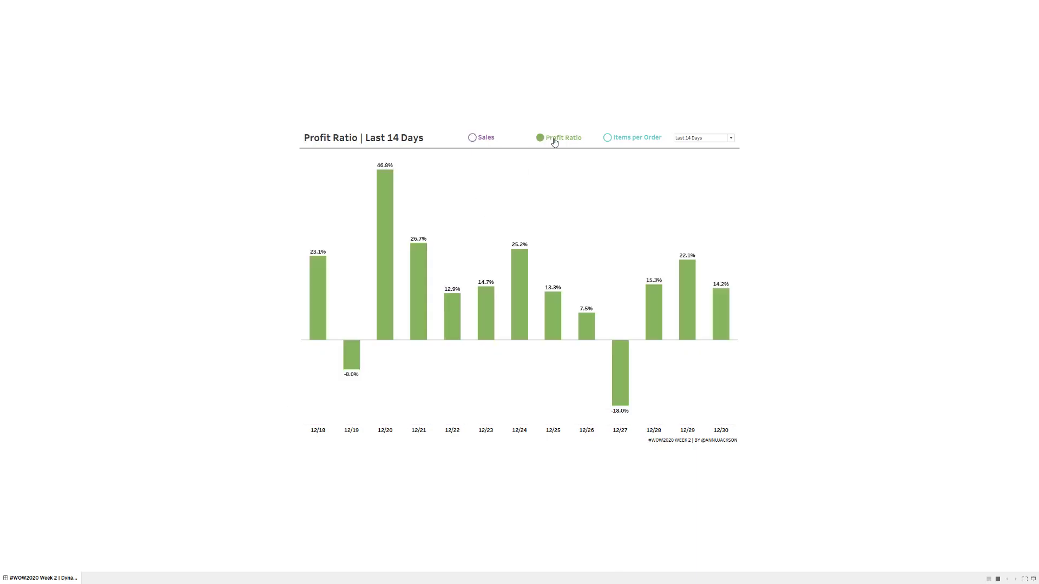
left_click(614, 141)
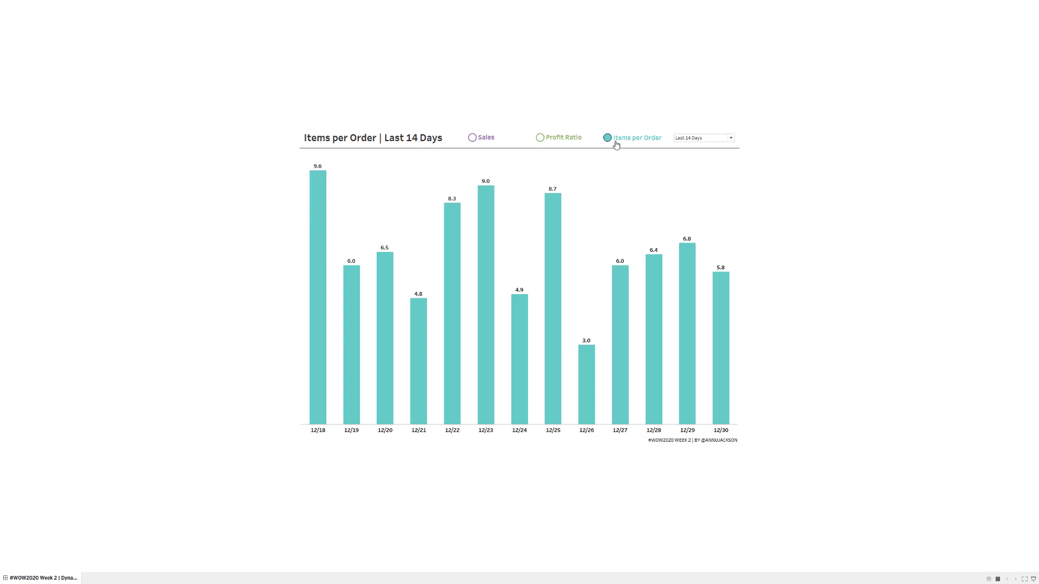
left_click(473, 139)
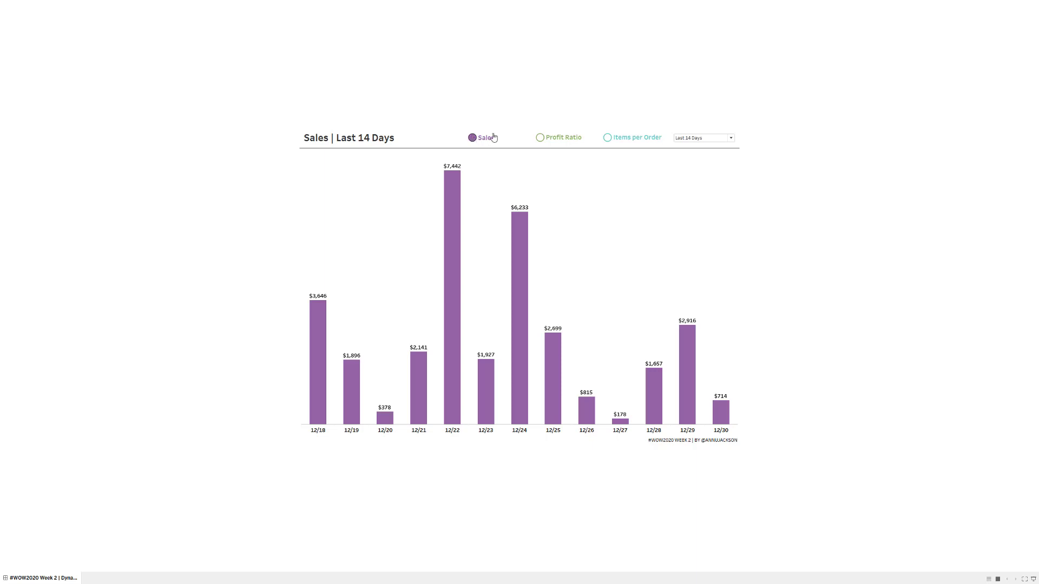
- Set the dashboard's date range to Last 12 Months and view the Profit Ratio and Items per Order bars
left_click(725, 138)
left_click(718, 145)
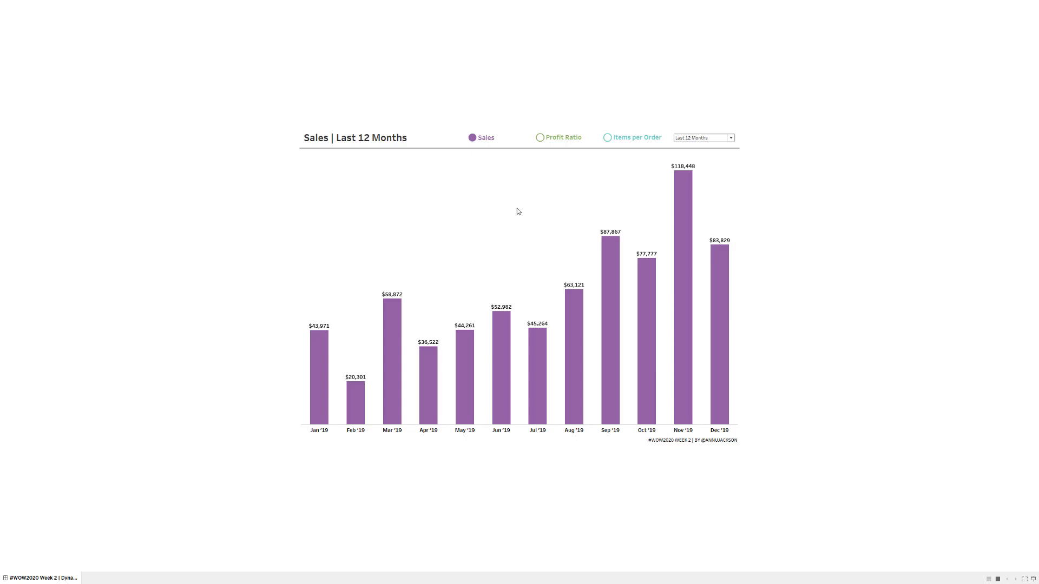
left_click(540, 138)
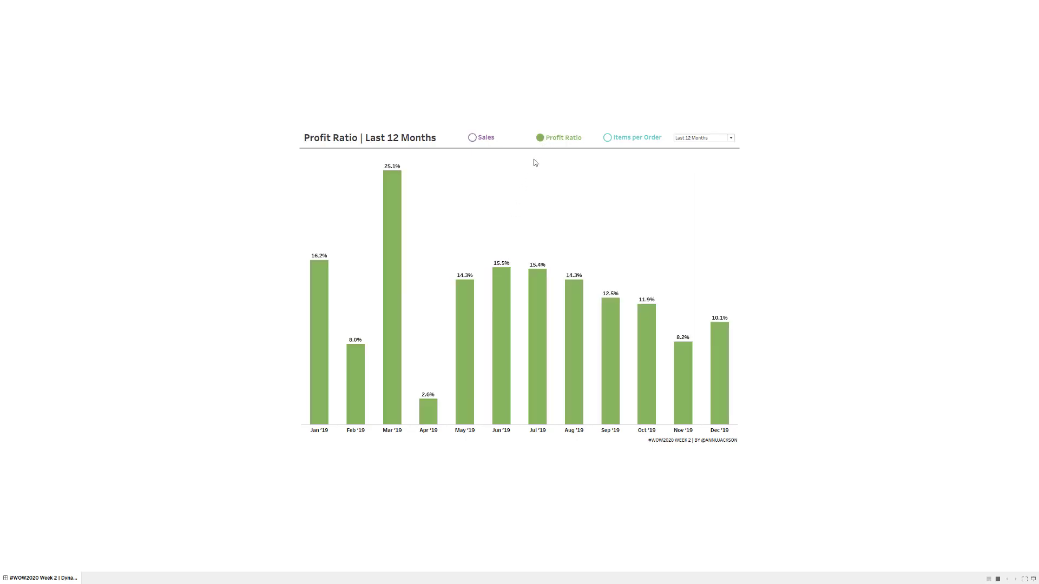
left_click(607, 137)
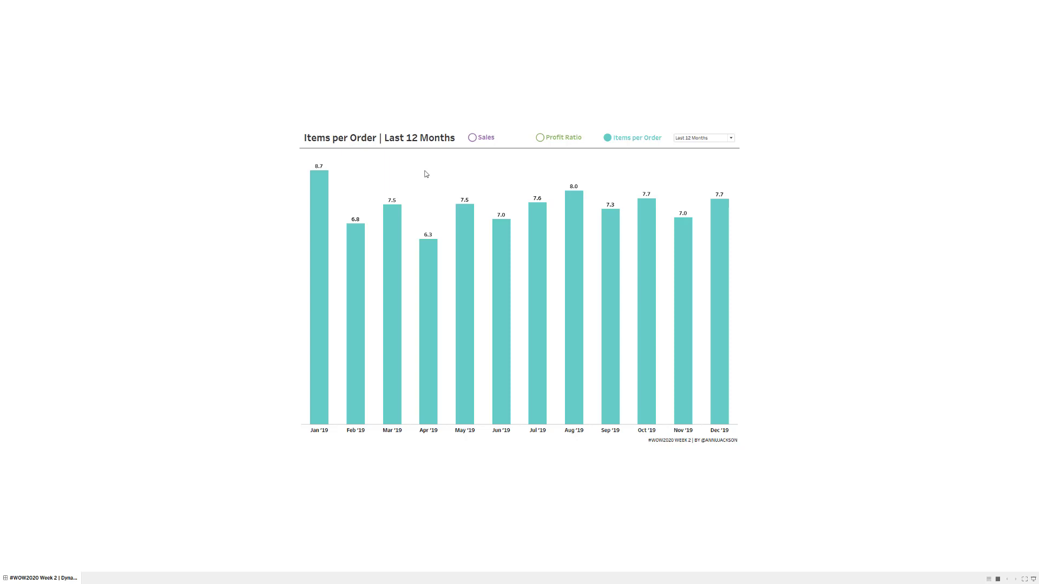
- Exit presentation mode and copy the whole formula of the finished workbook's Selected Metric Formatting calculation
key("Escape")
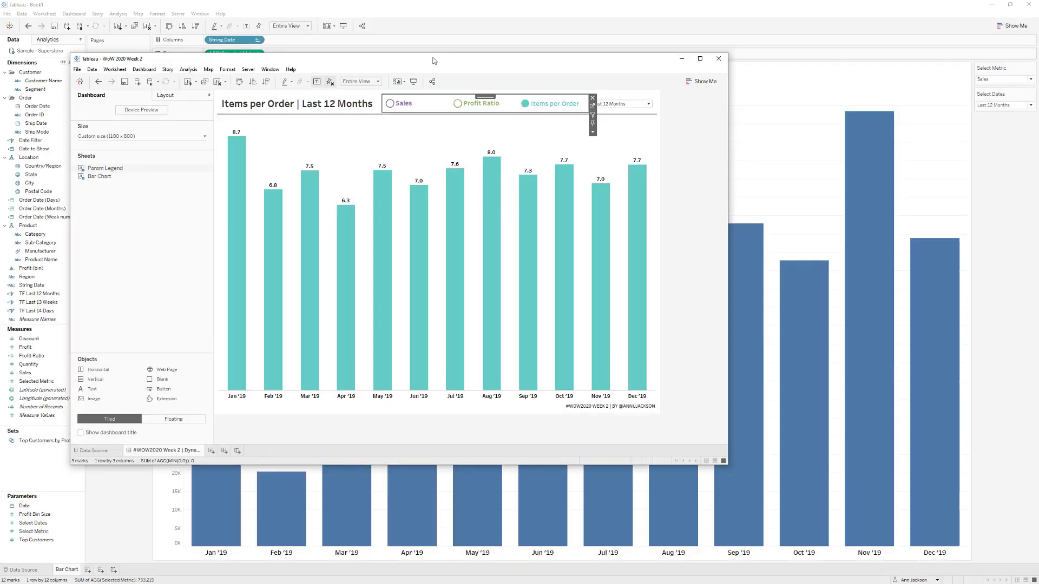
left_click_drag(434, 61, 0, 61)
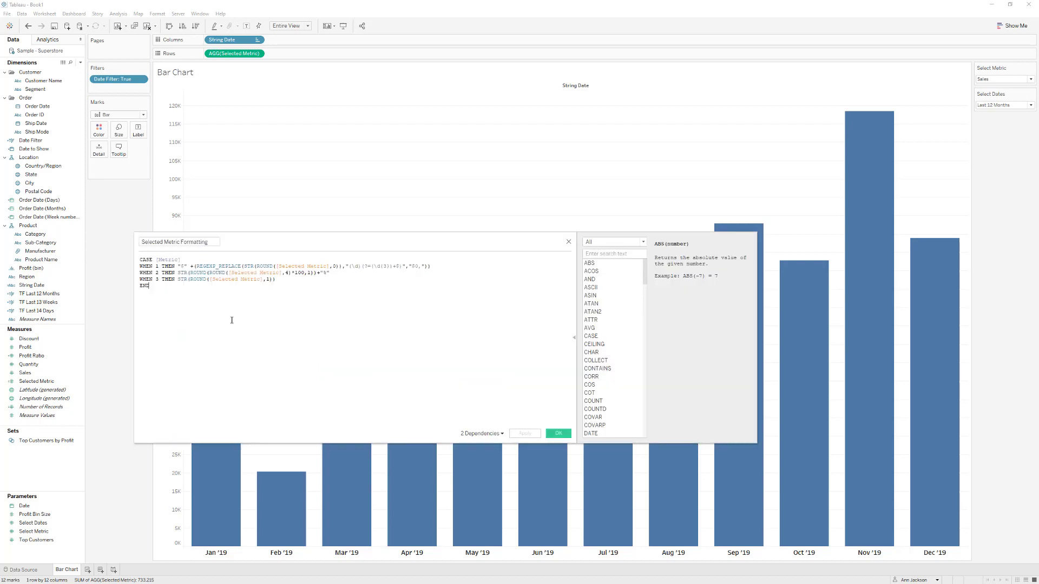
key("ctrl+a")
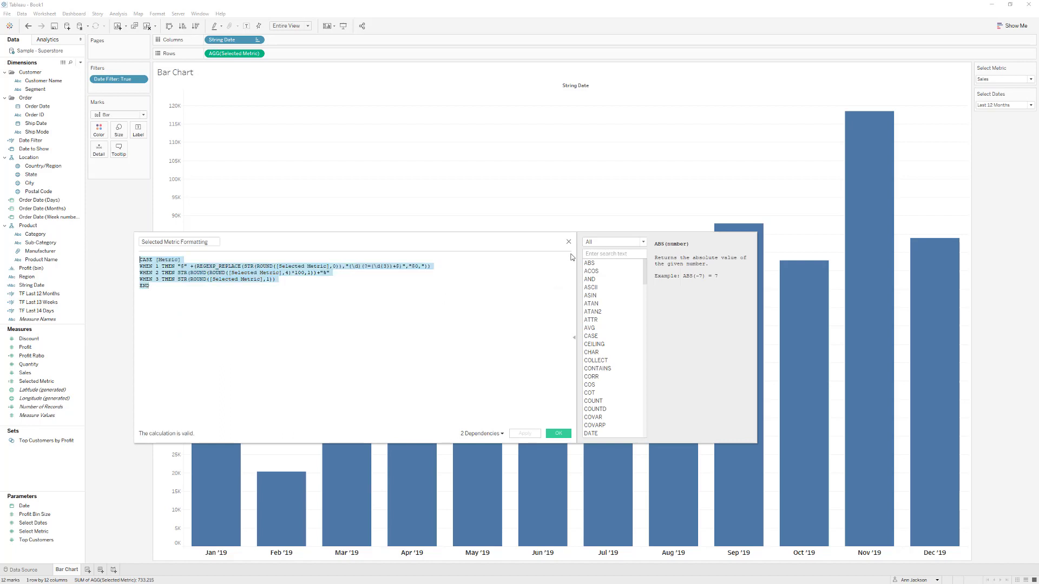
left_click(569, 243)
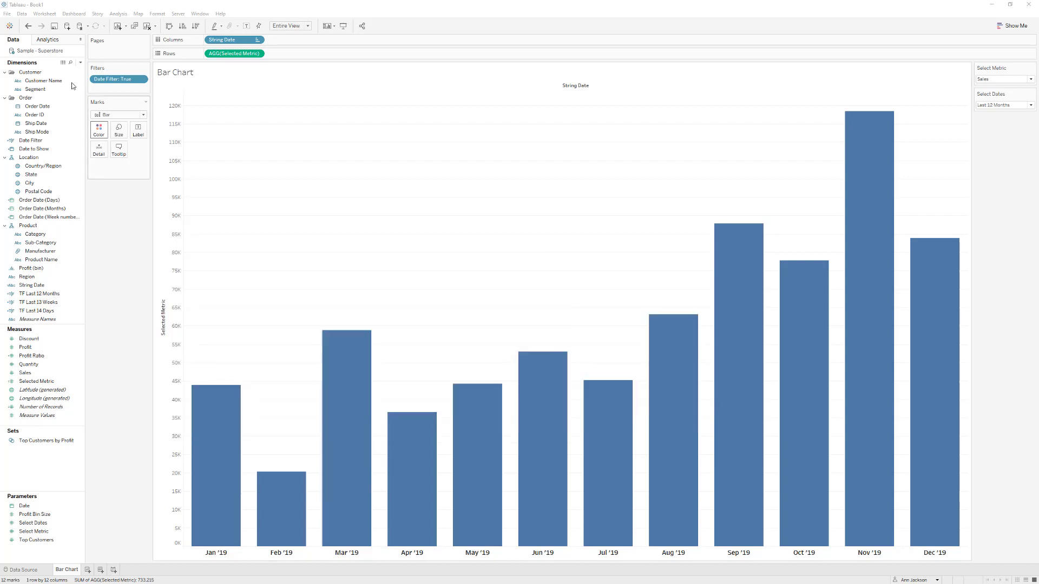
- Create a calculated field named Metric Formatting from the copied CASE formula, replacing [Metric] with the [Select Metric] parameter
left_click(80, 63)
left_click(79, 71)
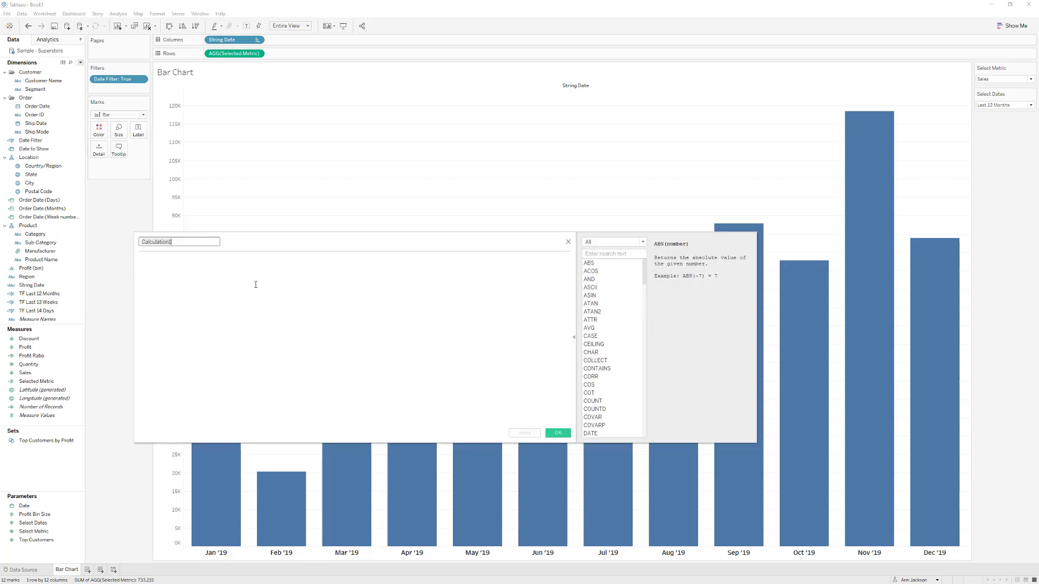
type("Metric Formatting")
left_click(256, 285)
type("CASE [Metric] WHEN 1 THEN \"$\" +(REGEXP_REPLACE(STR(ROUND([Selected Metric],0)),\"(\\d)(?=(\\d{3})+$)\",\"$1,\")) WHEN 2 THEN STR(ROUND(ROUND([Selected Metric],4)*100,1))+\"%\" WHEN 3 THEN STR(ROUND([Selected Metric],1)) END")
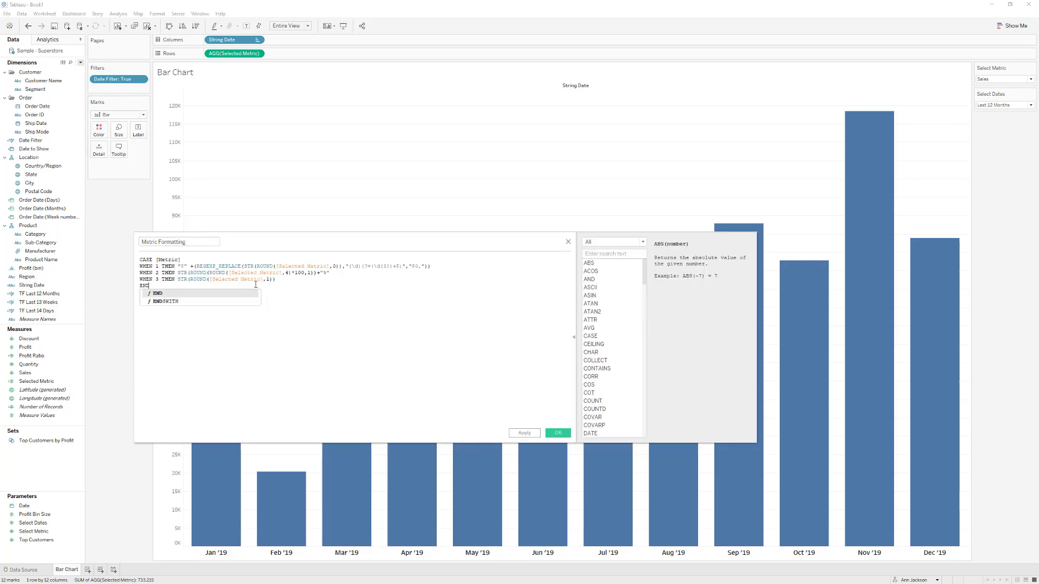
left_click_drag(34, 532, 168, 260)
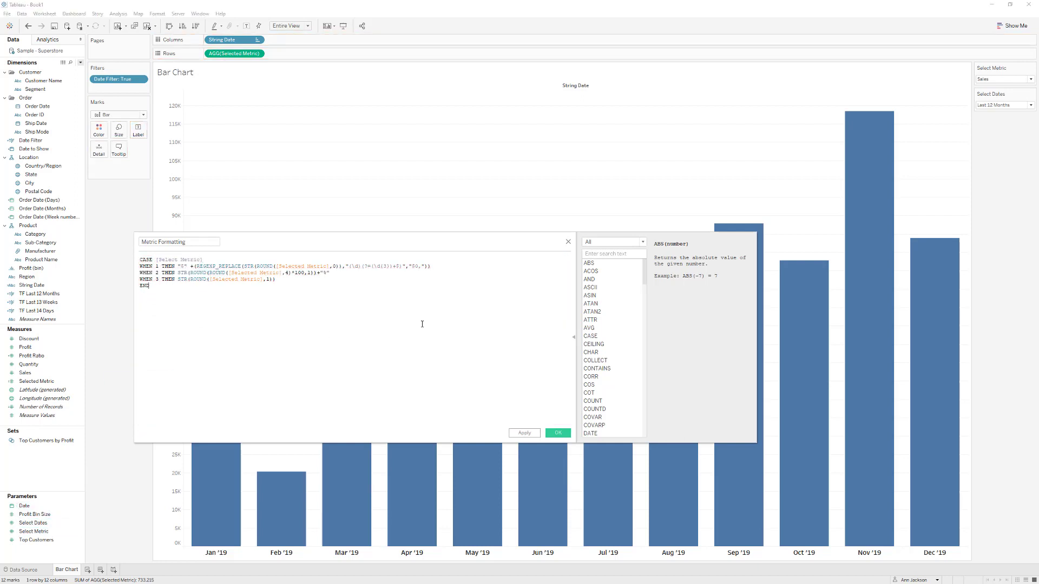
scroll(422, 323, "up", 2)
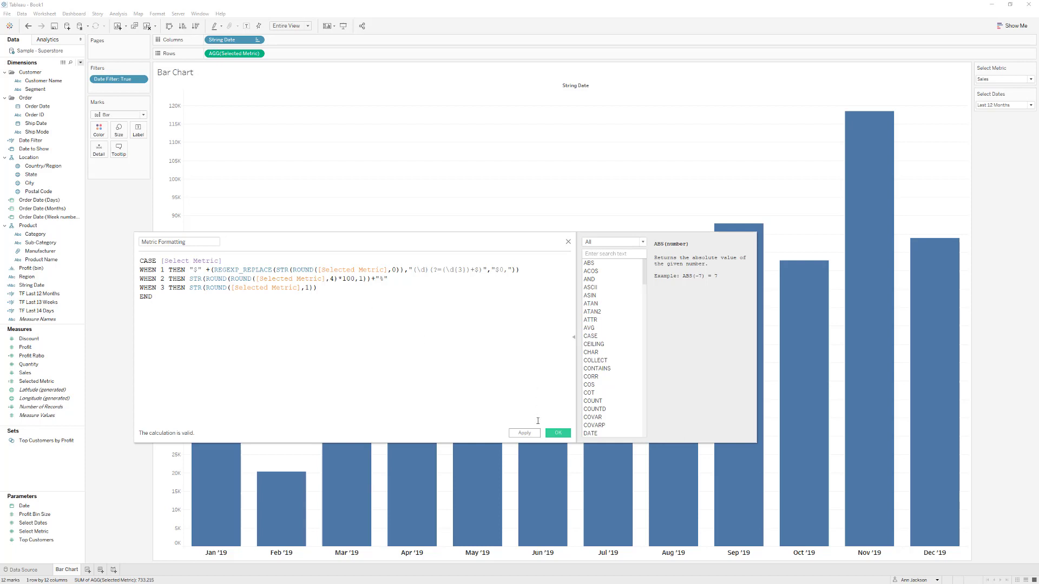
left_click(558, 433)
- Label the bars with Metric Formatting and set the label font to bold, 12 pt
left_click_drag(39, 347, 138, 130)
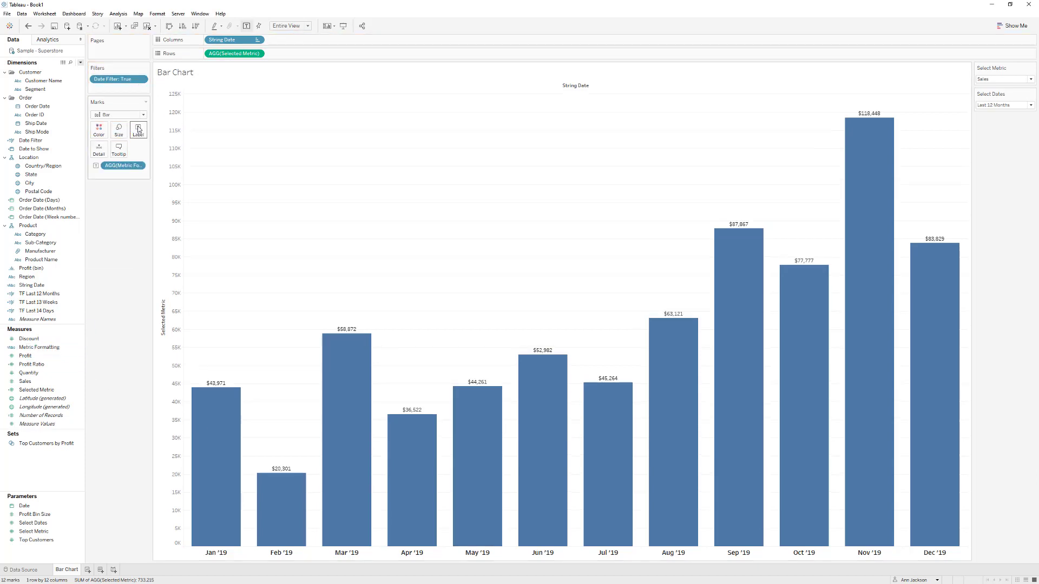
left_click(138, 130)
left_click(209, 183)
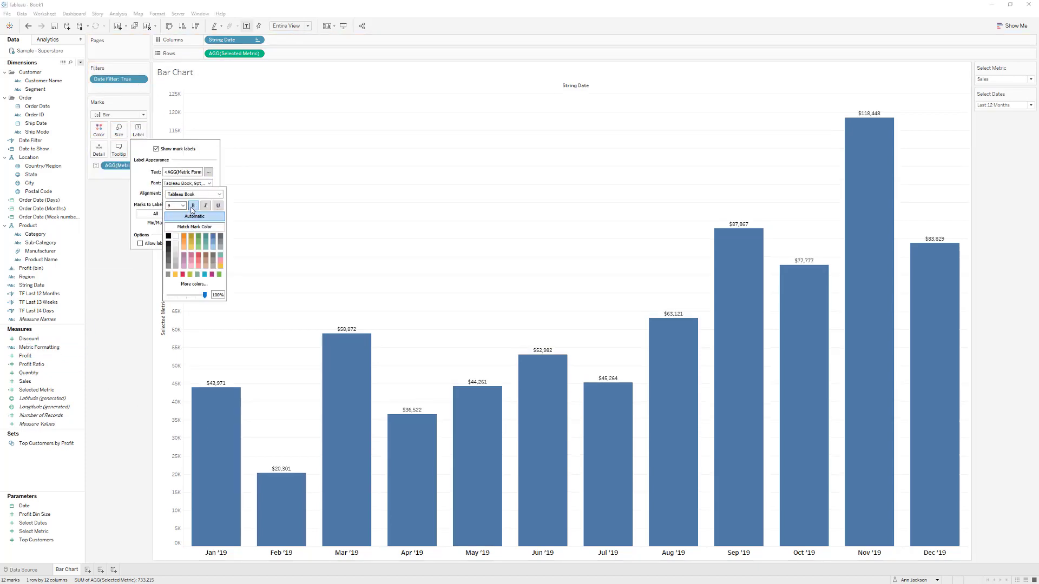
left_click(183, 206)
left_click(174, 238)
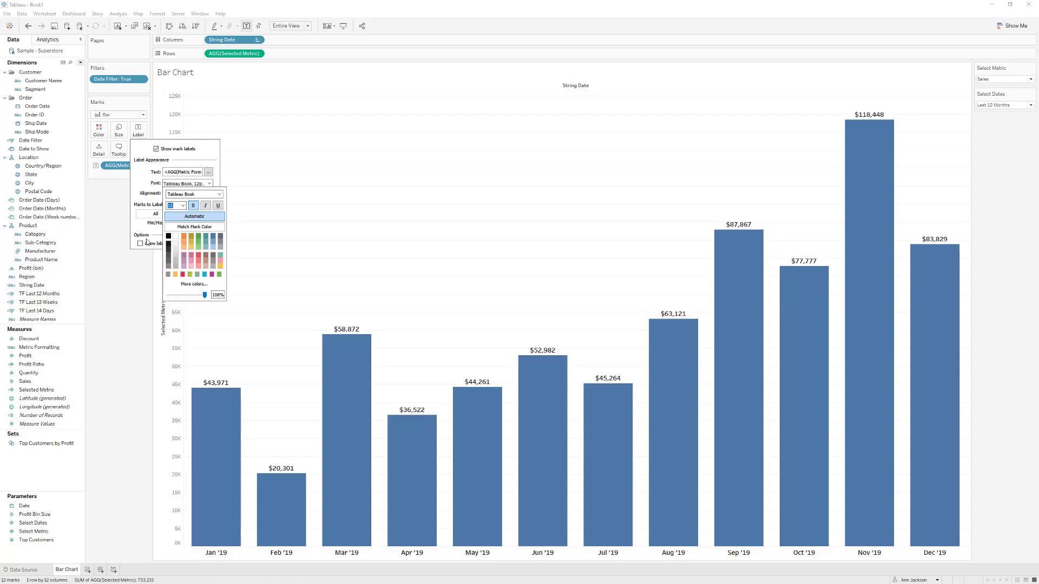
left_click(116, 271)
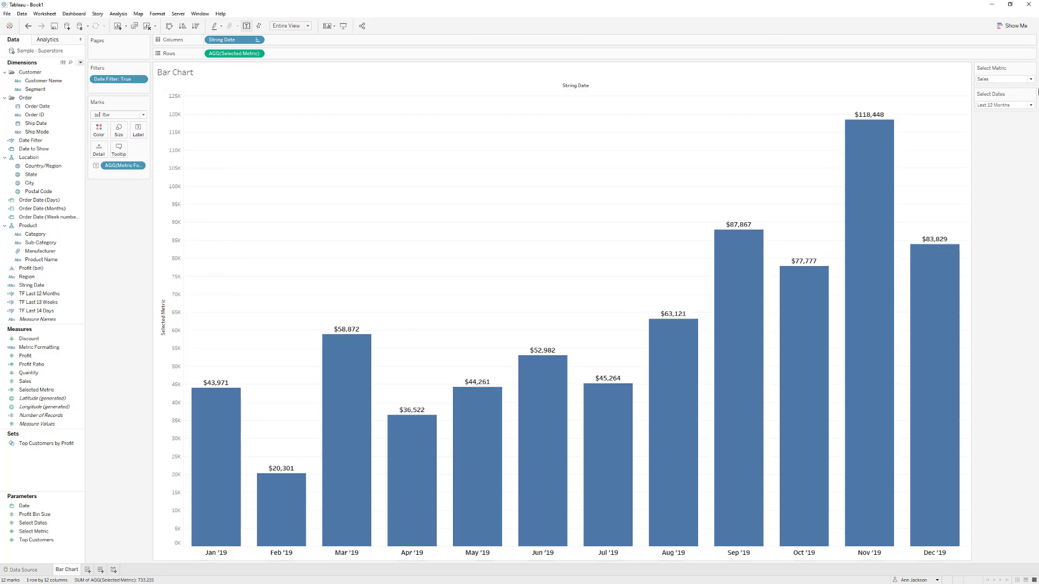
- Check the bar labels for Profit Ratio and Items per Order, and return Select Metric to Sales
left_click(995, 82)
left_click(994, 91)
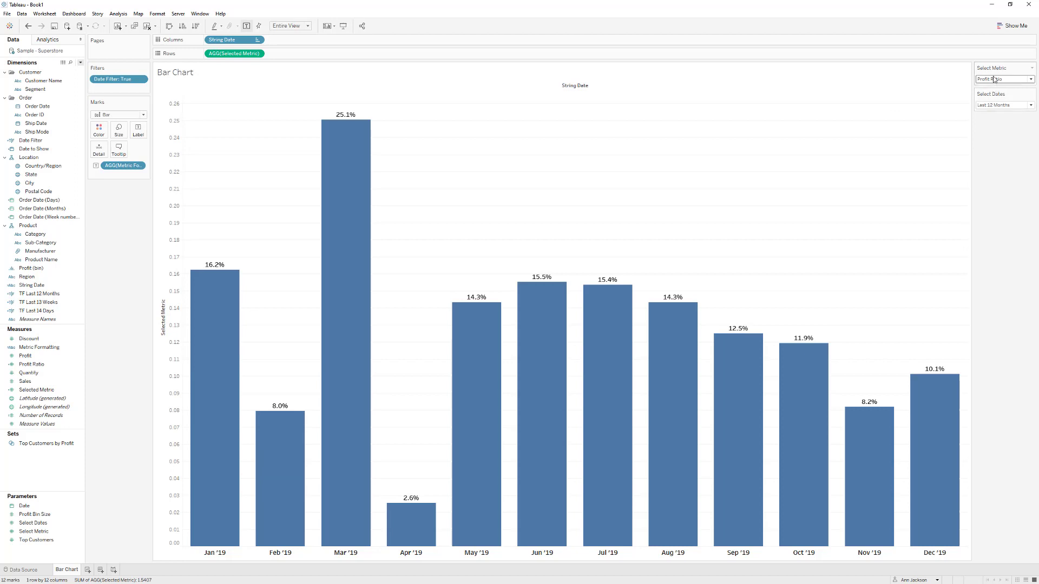
left_click(994, 80)
left_click(995, 100)
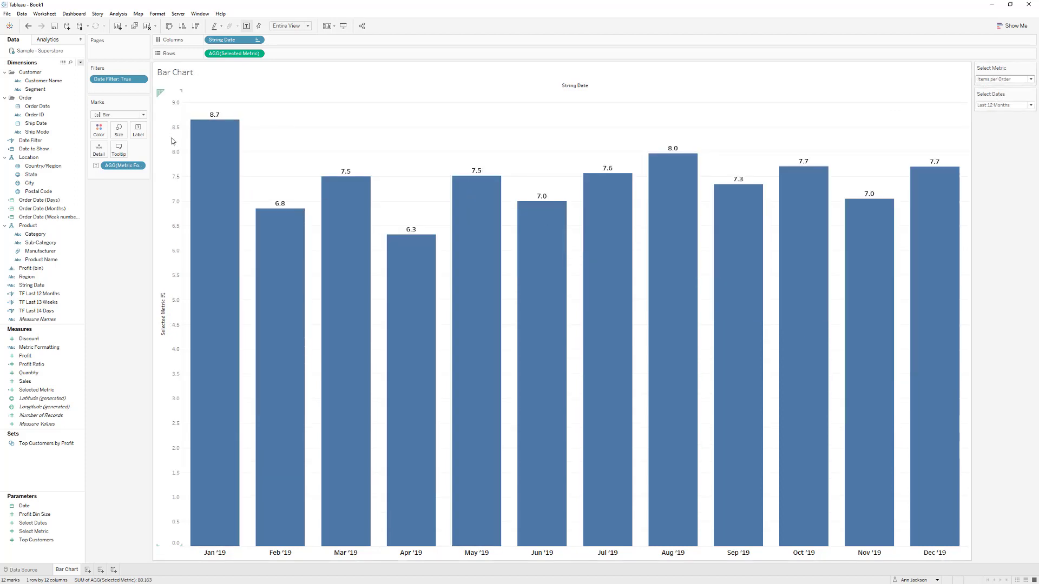
left_click(995, 79)
left_click(994, 93)
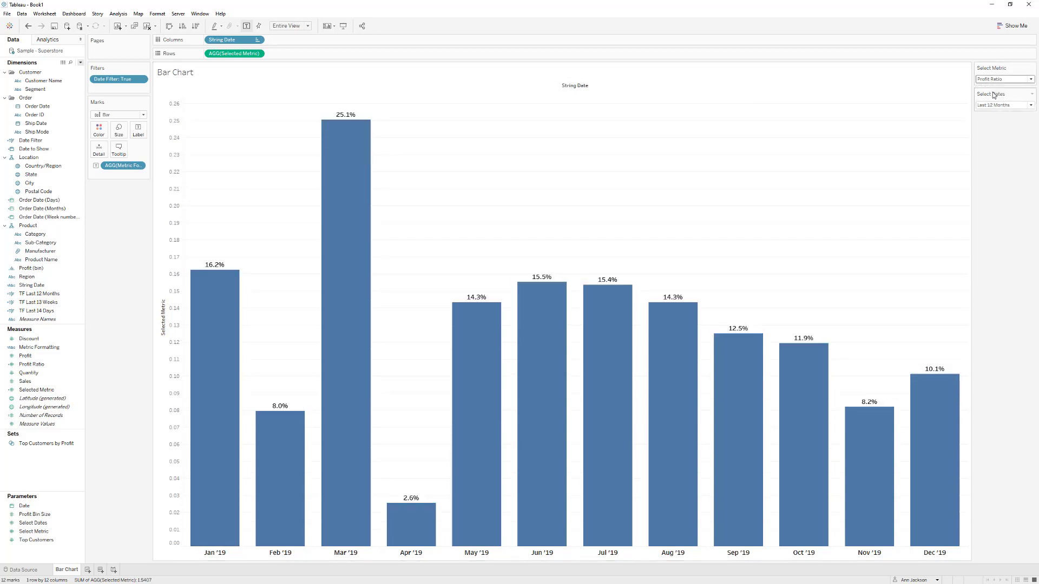
left_click(995, 80)
left_click(995, 85)
- Hide the Selected Metric axis header and the String Date field label above the chart
right_click(165, 216)
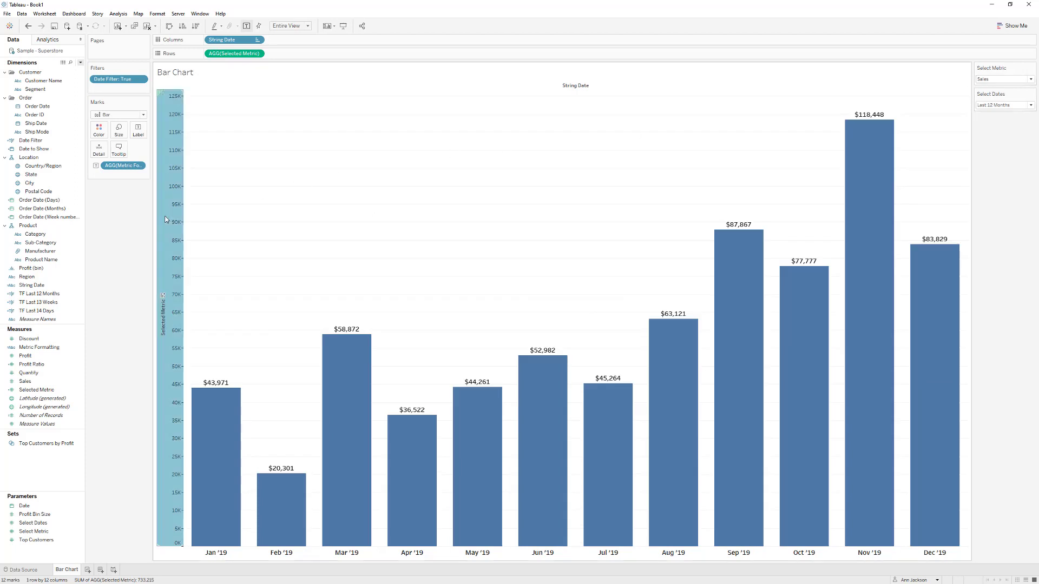
left_click(193, 265)
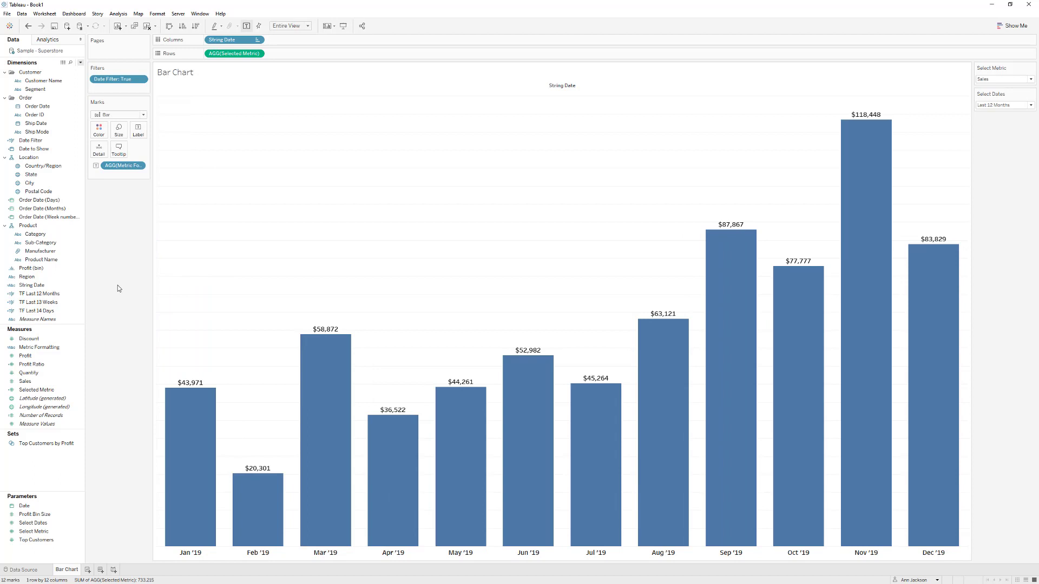
right_click(522, 87)
left_click(545, 123)
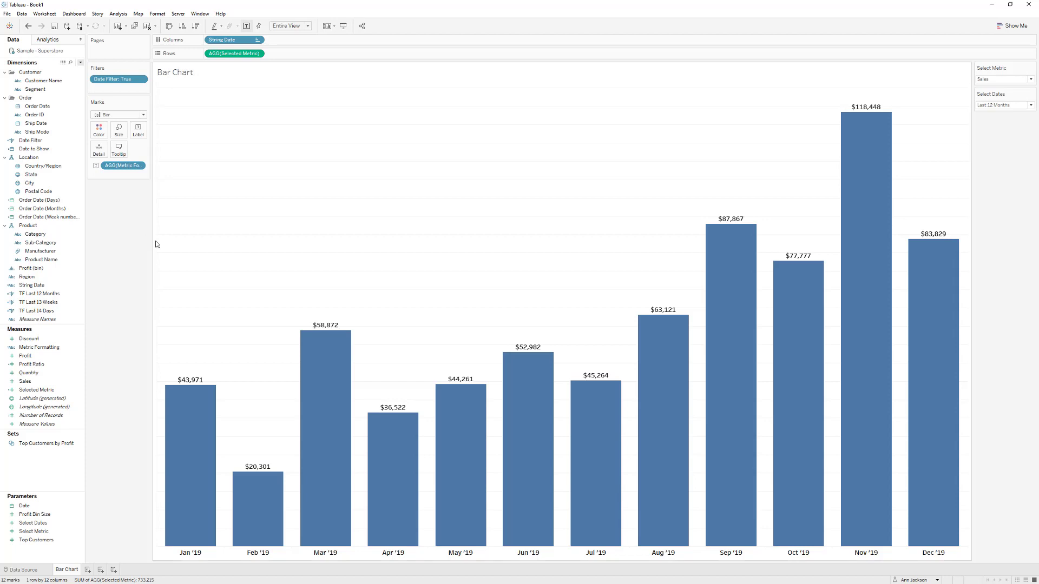
- Switch to the Bar Chart sheet of the WoW 2020 Week 2 workbook and show Profit Ratio for Last 14 Days
left_click(1004, 79)
left_click(1002, 94)
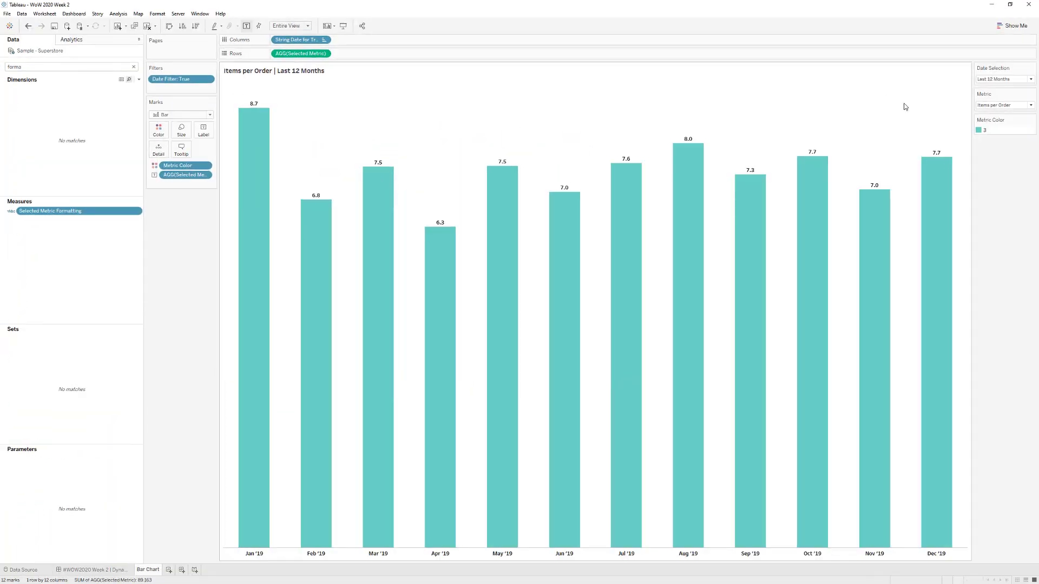
left_click(1000, 81)
left_click(1000, 80)
left_click(998, 105)
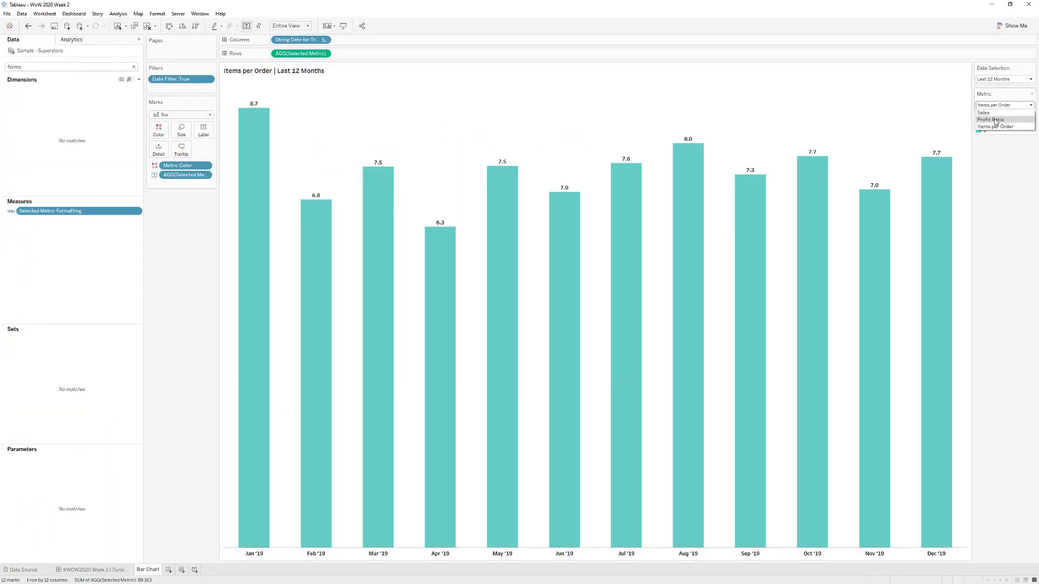
left_click(997, 123)
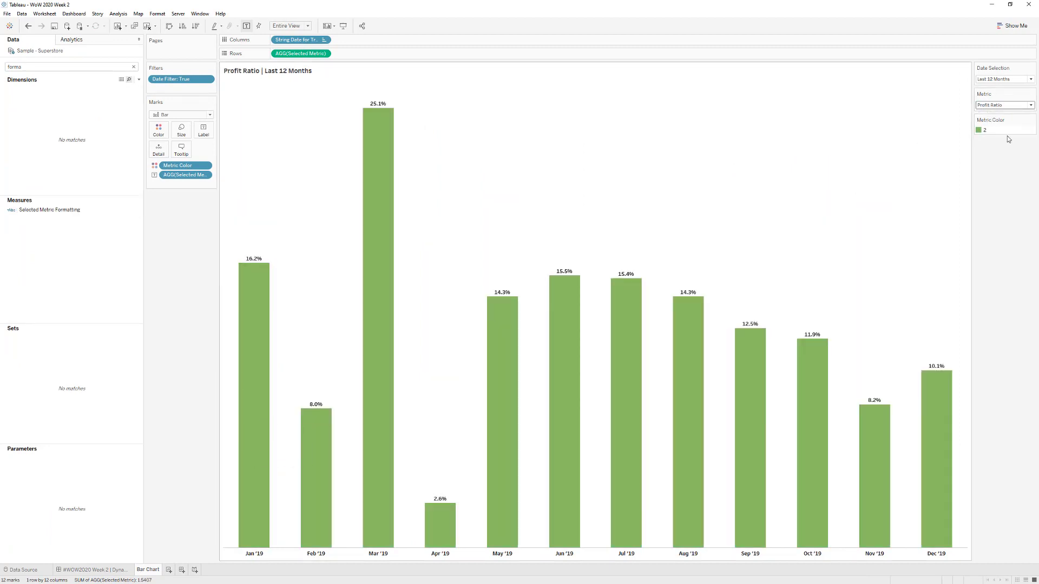
left_click(1015, 79)
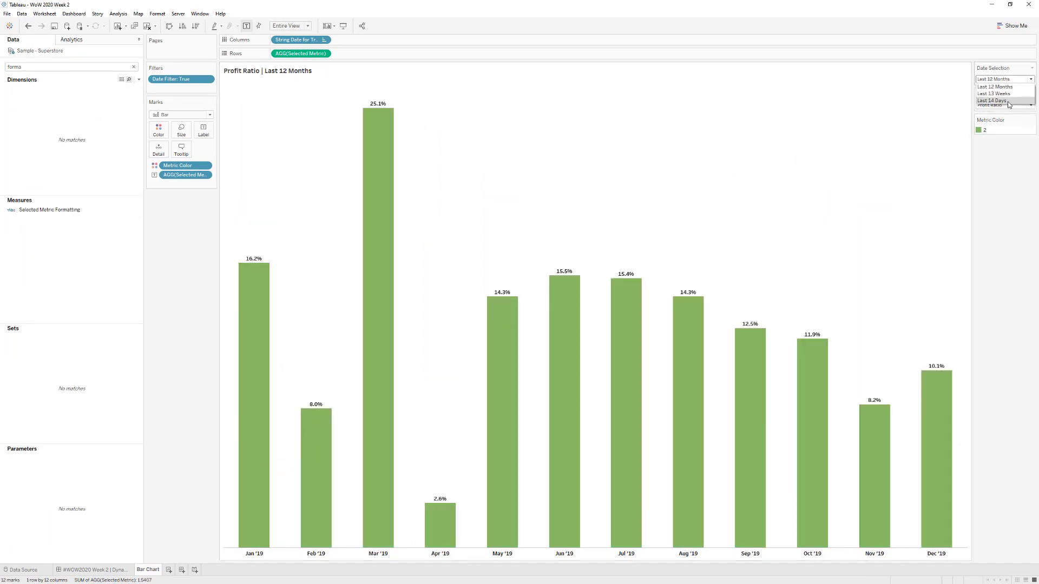
left_click(1009, 101)
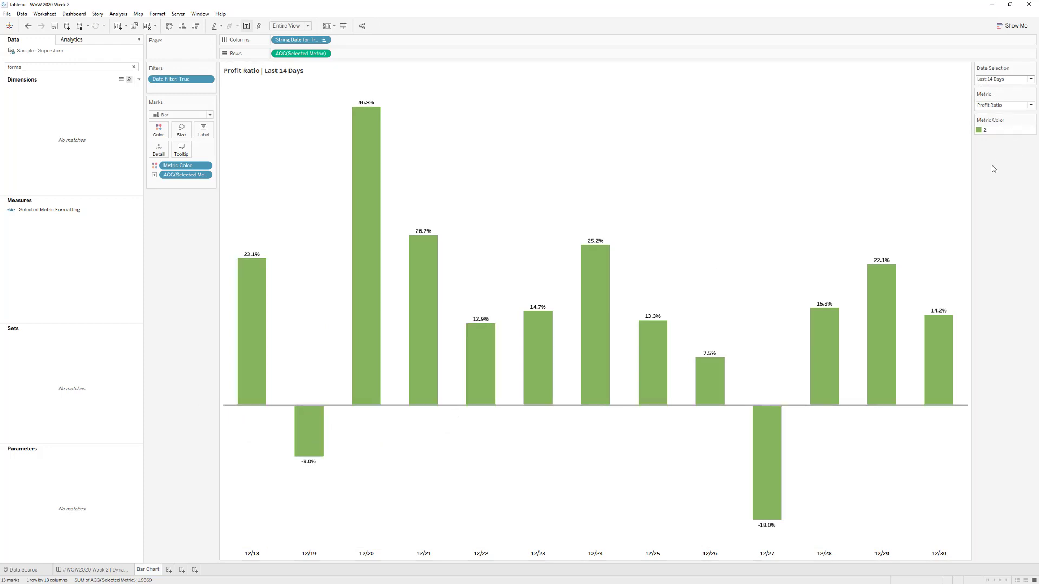
- Compare the zero line in the finished chart between Items per Order and Profit Ratio
left_click(1009, 108)
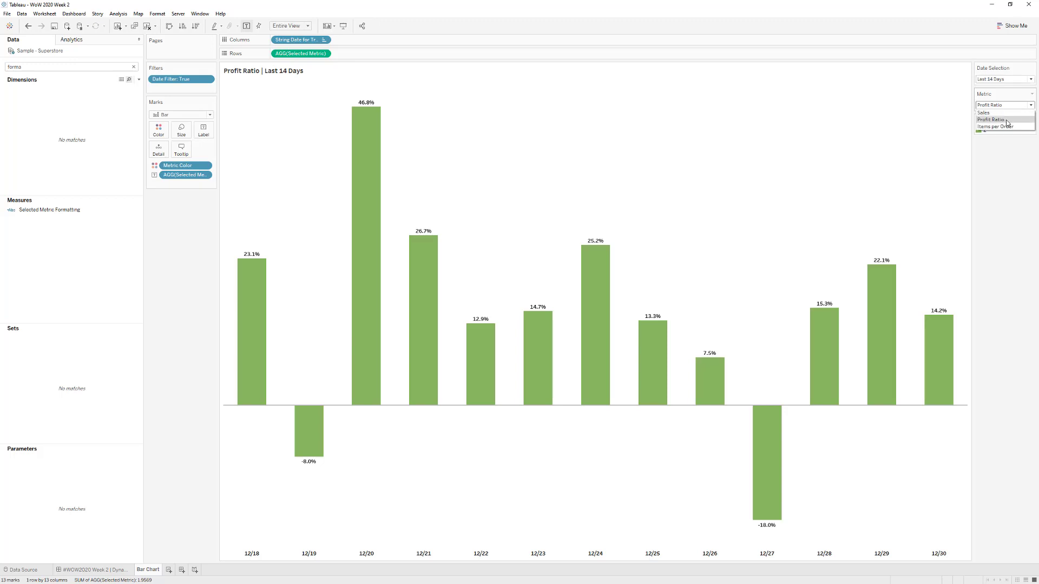
left_click(1009, 127)
left_click(1008, 107)
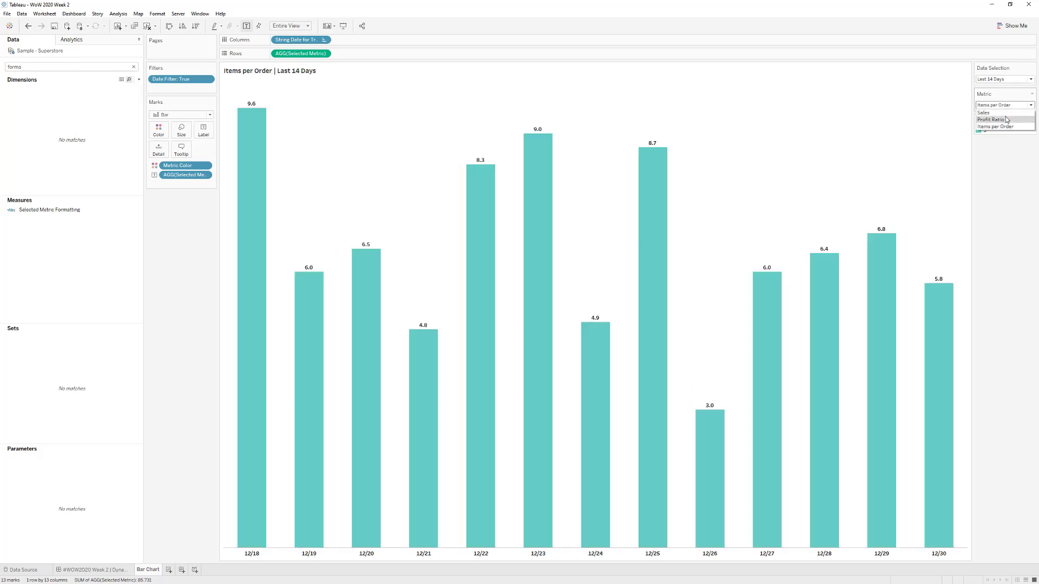
left_click(1006, 120)
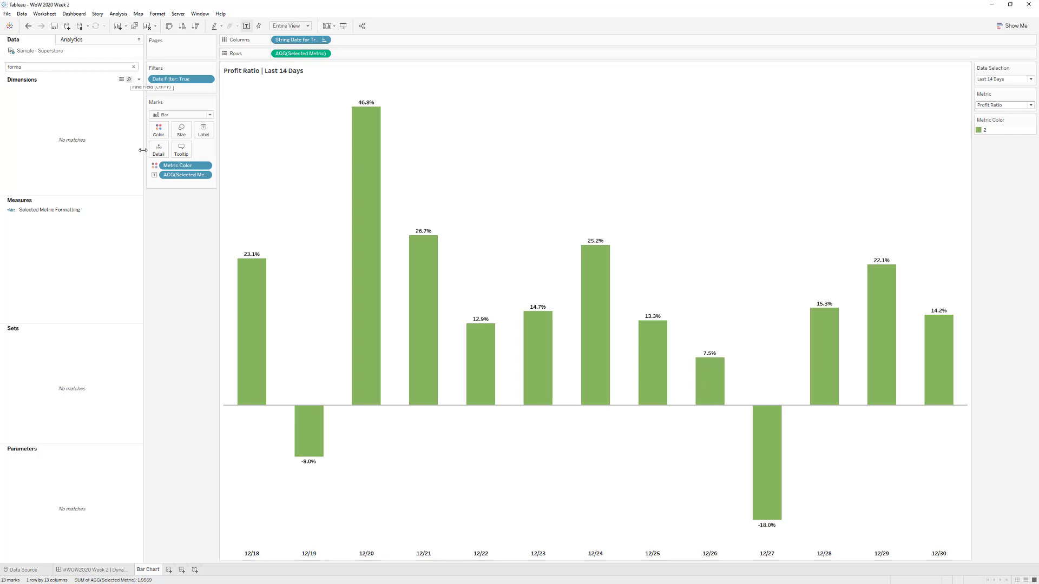
- Examine the finished chart's line formatting for the sheet, rows and columns
left_click(158, 14)
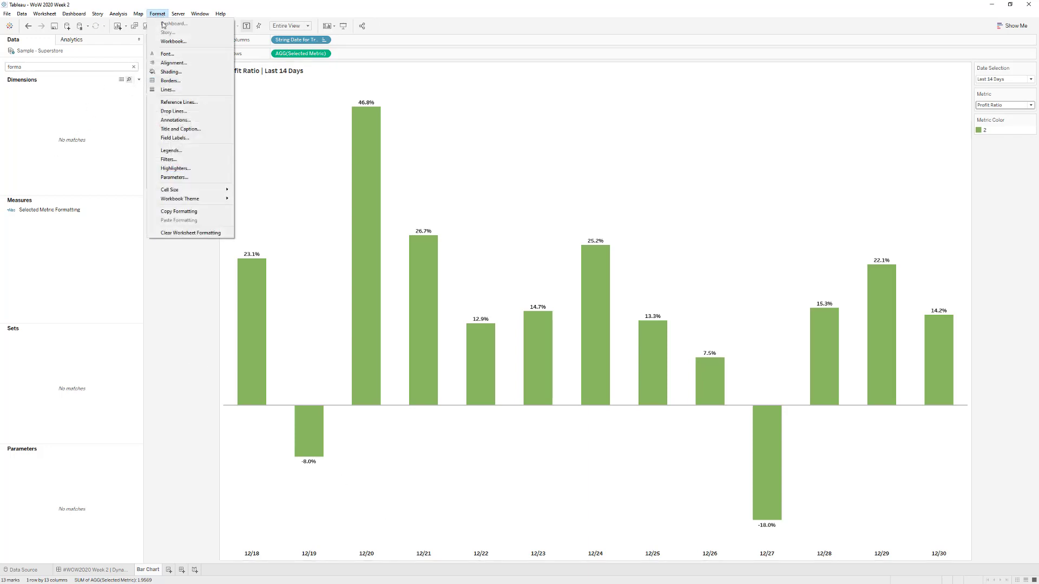
left_click(179, 90)
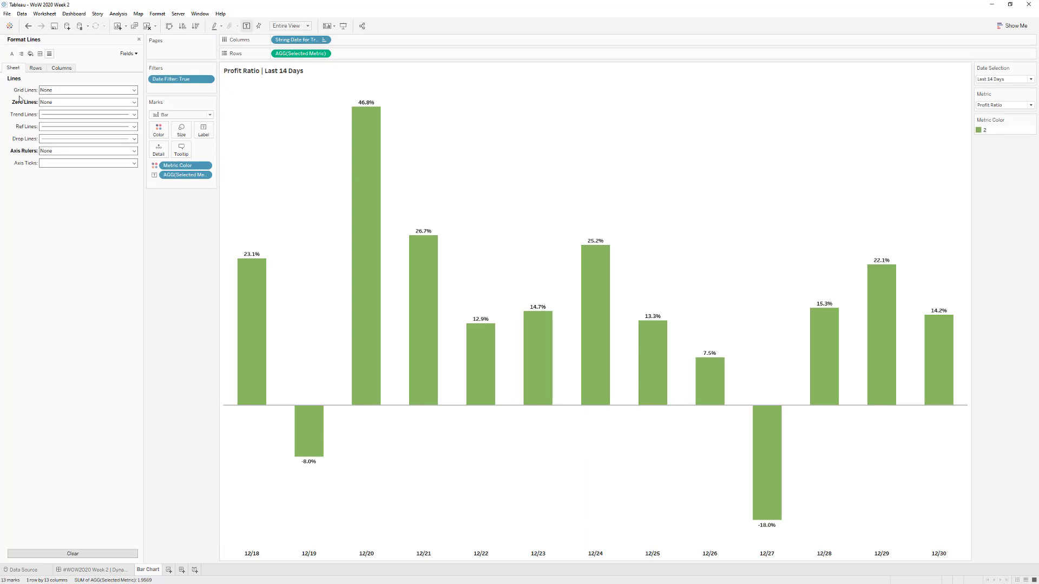
left_click(43, 69)
left_click(61, 67)
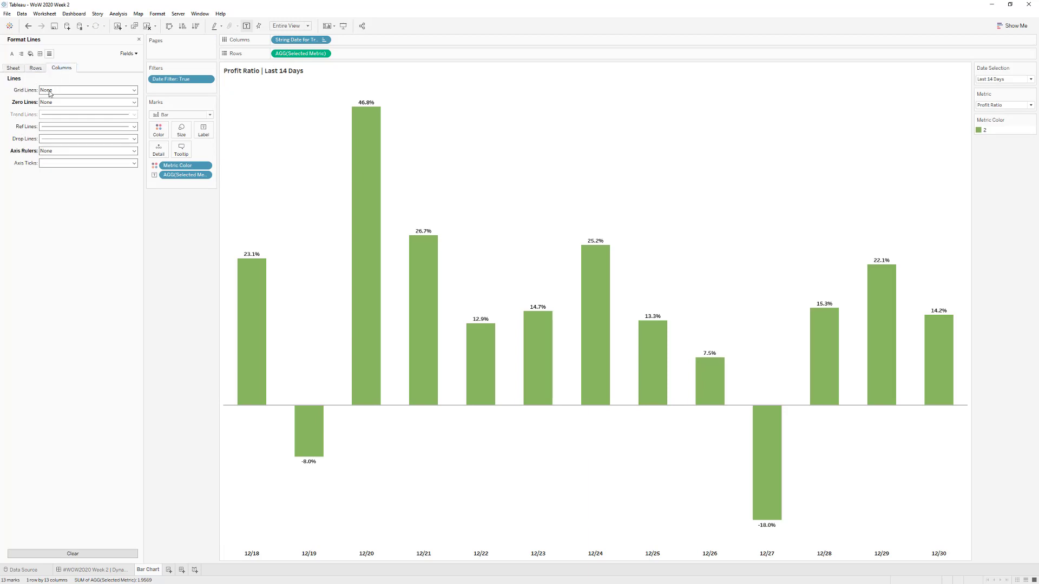
left_click(139, 39)
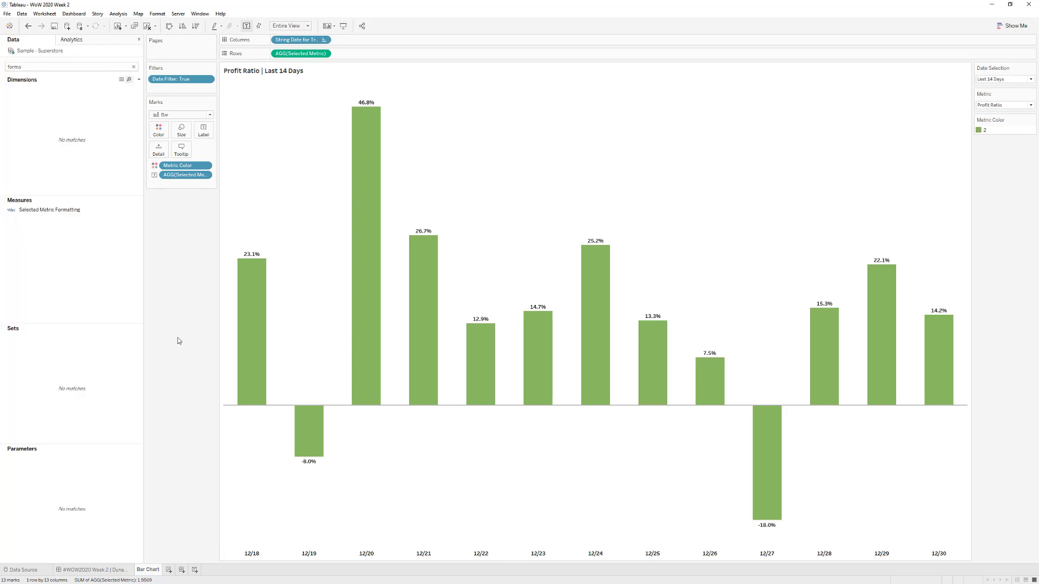
right_click(234, 444)
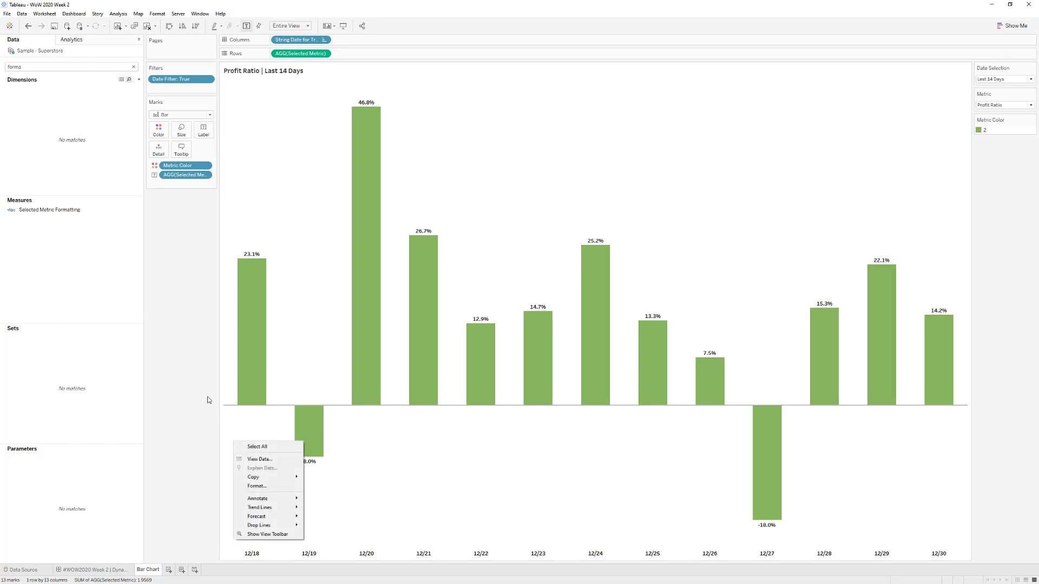
left_click(222, 263)
- Show the Selected Metric axis header to inspect the constant 0 reference line's settings, and undo showing the header
left_click(324, 53)
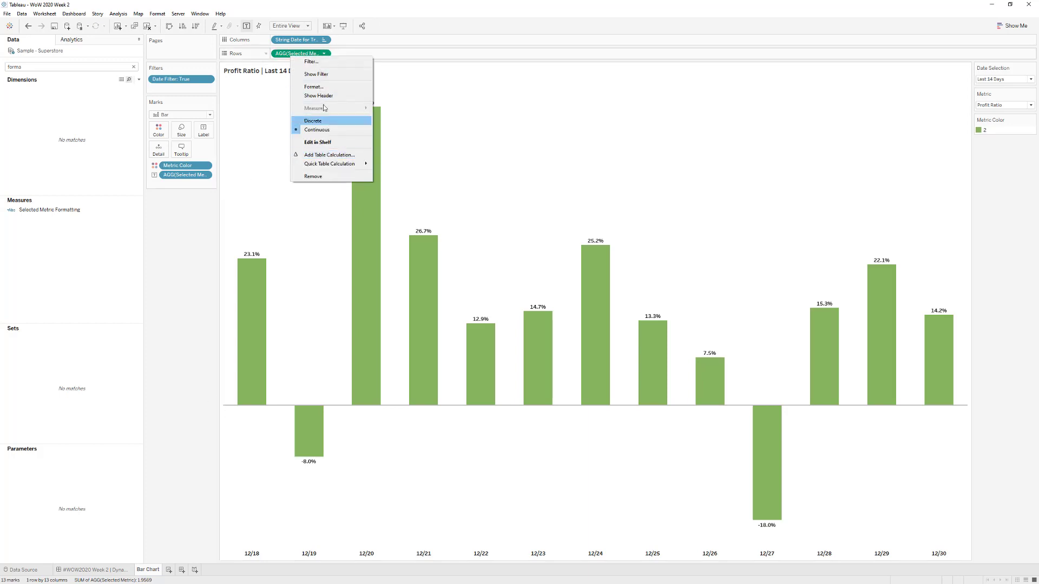
left_click(318, 95)
right_click(241, 404)
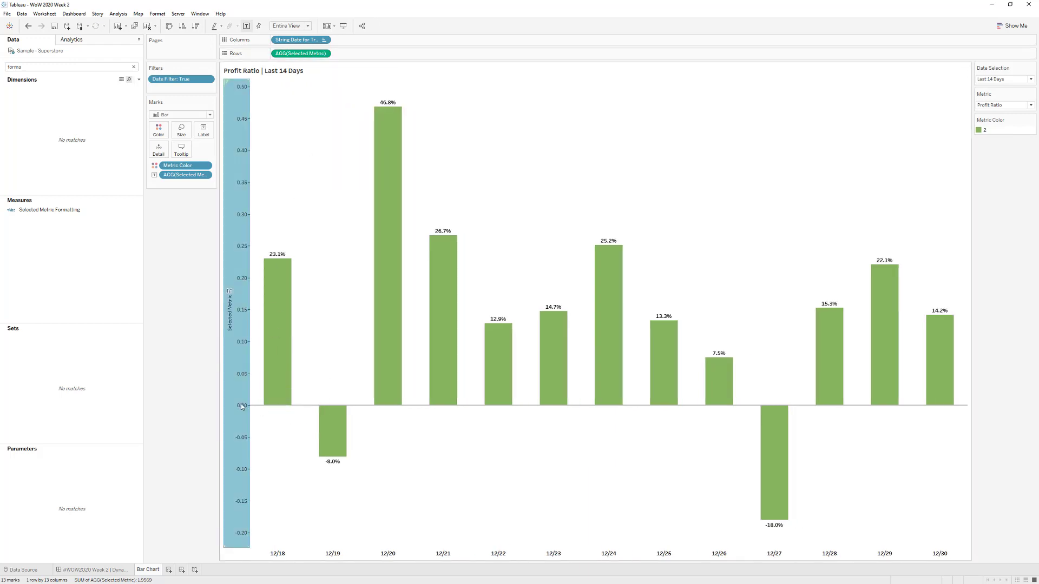
left_click(283, 476)
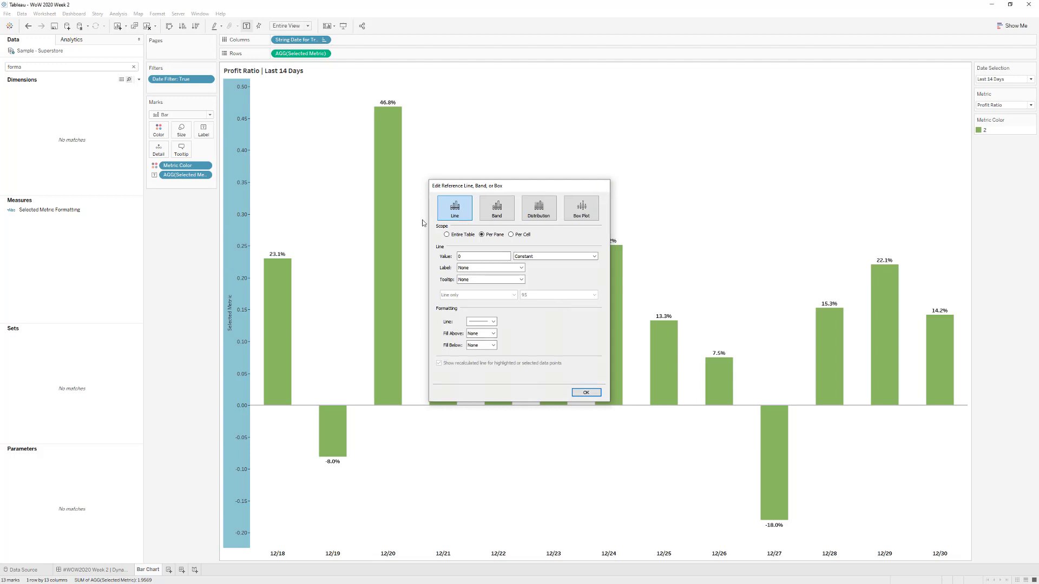
left_click(28, 26)
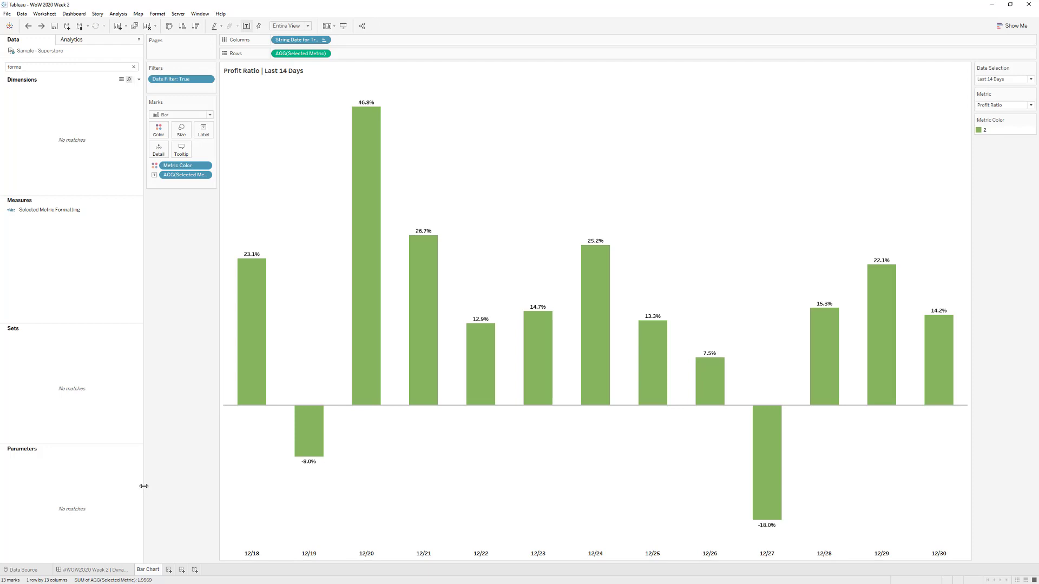
- Set the finished bar chart to Sales for Last 13 Weeks and go to the #WOW2020 Week 2 dashboard
left_click(990, 80)
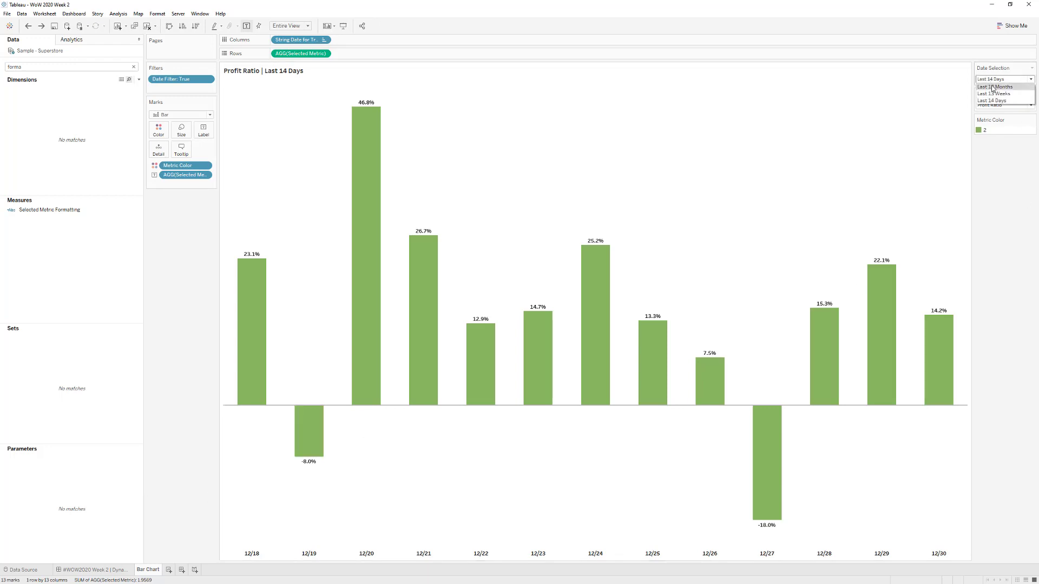
left_click(994, 94)
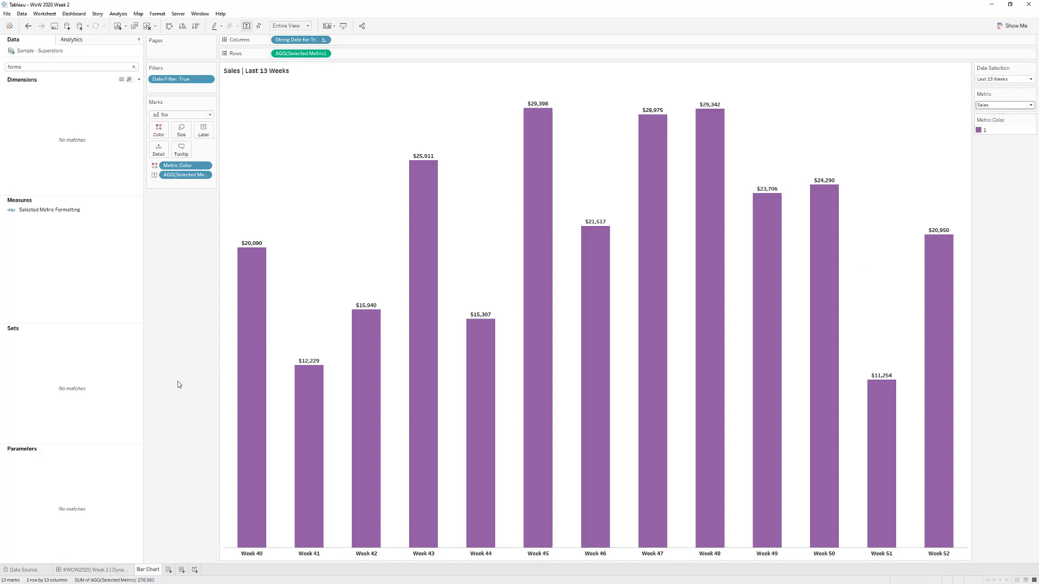
left_click(119, 570)
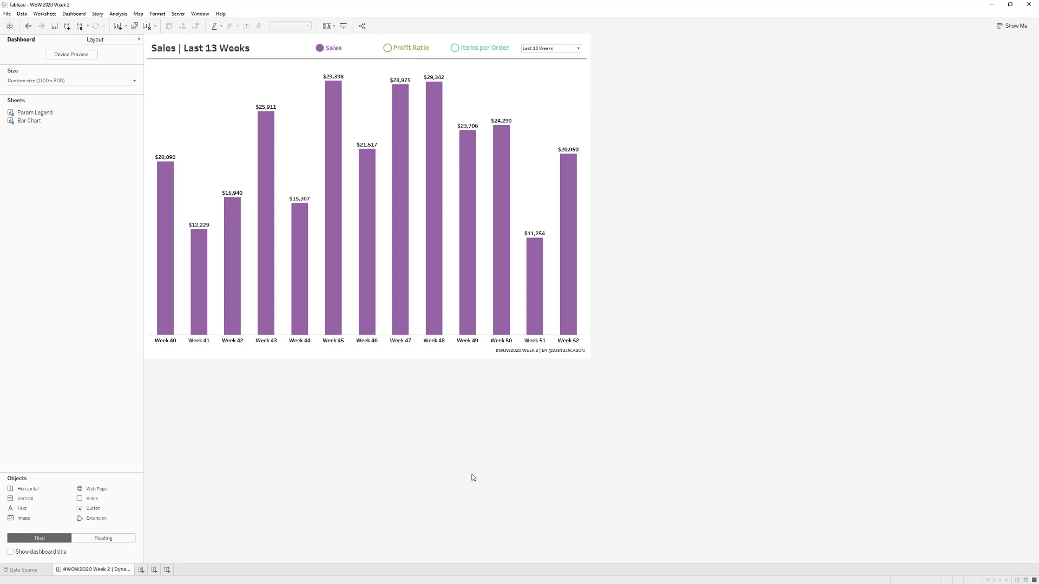
- Inspect the parameters used in the dashboard's title text and close it without changes
double_click(177, 52)
double_click(479, 263)
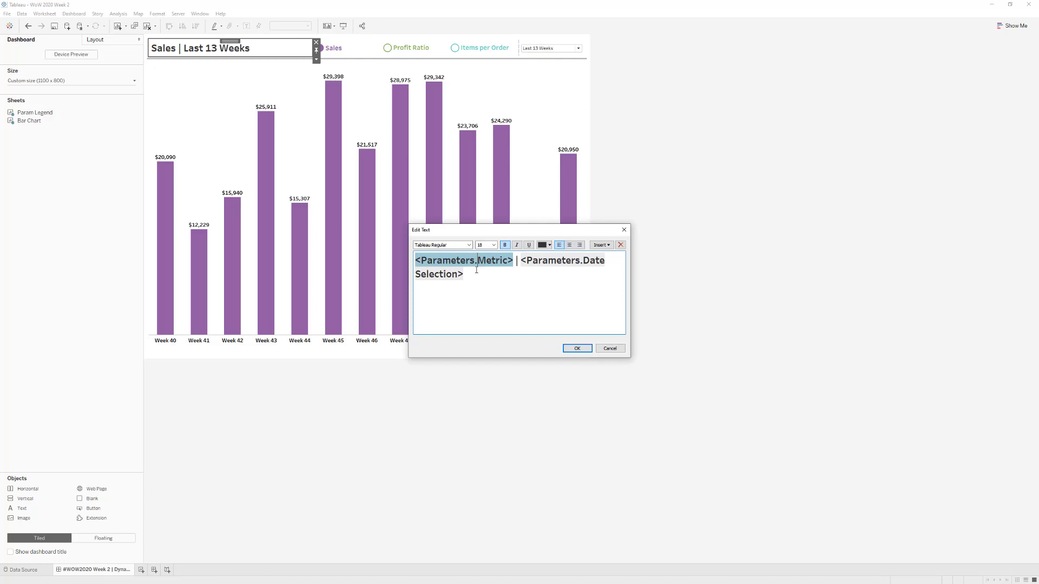
left_click(610, 348)
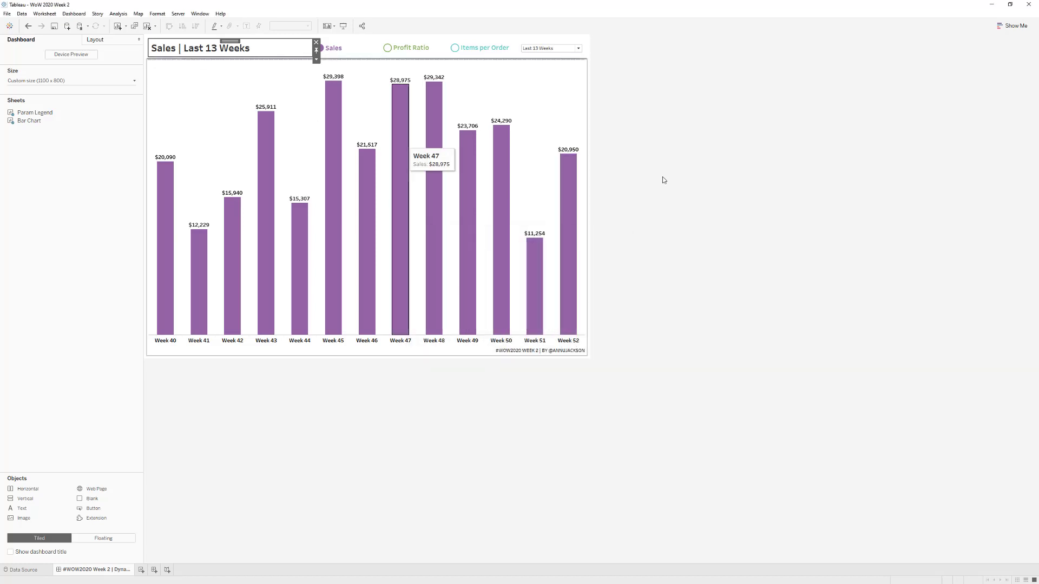
left_click(696, 177)
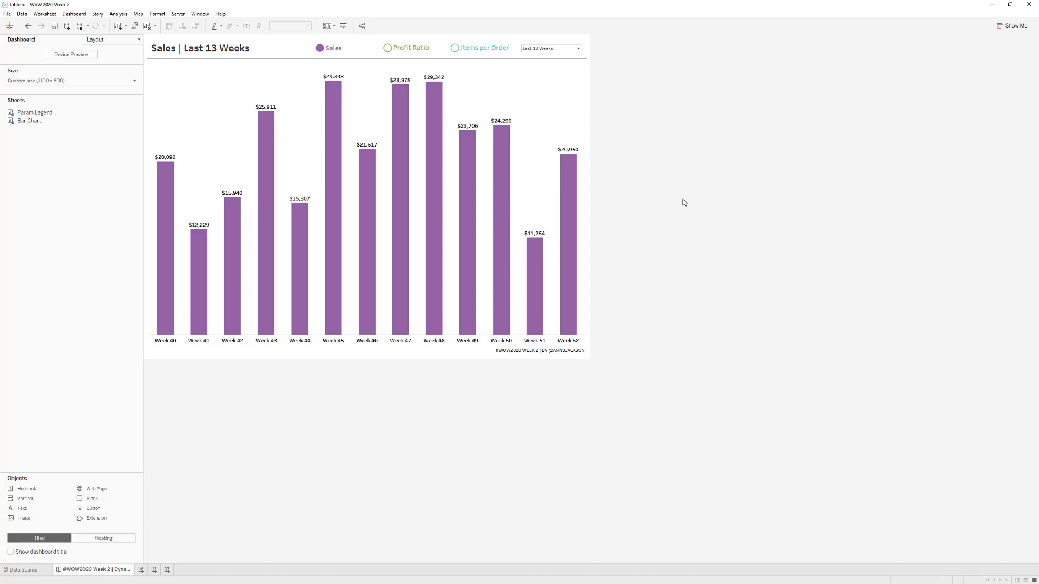
- Present the dashboard full screen and try the metric selector with Sales, Profit Ratio and Items per Order
left_click(343, 26)
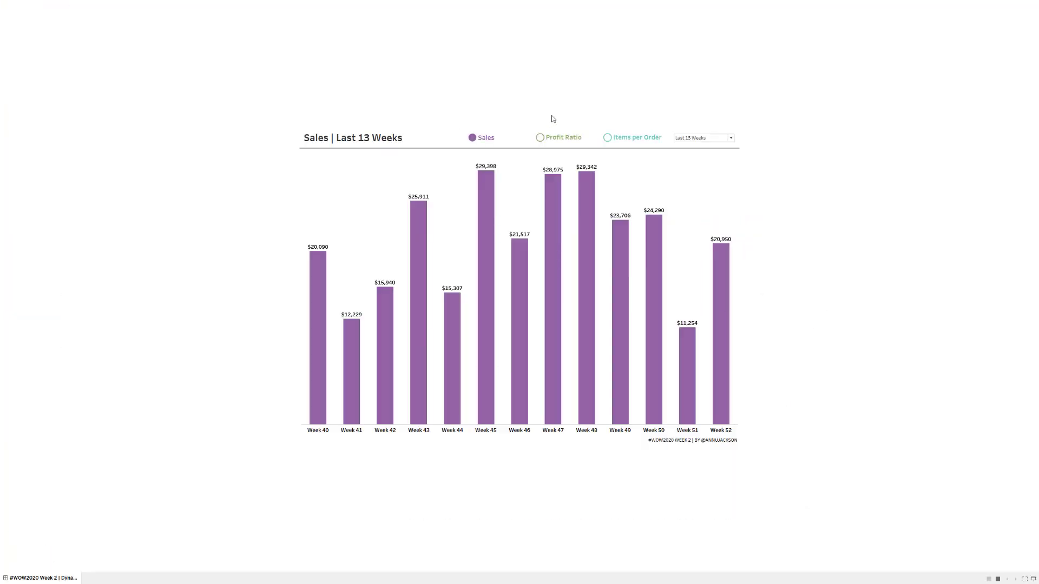
left_click(552, 142)
left_click(614, 140)
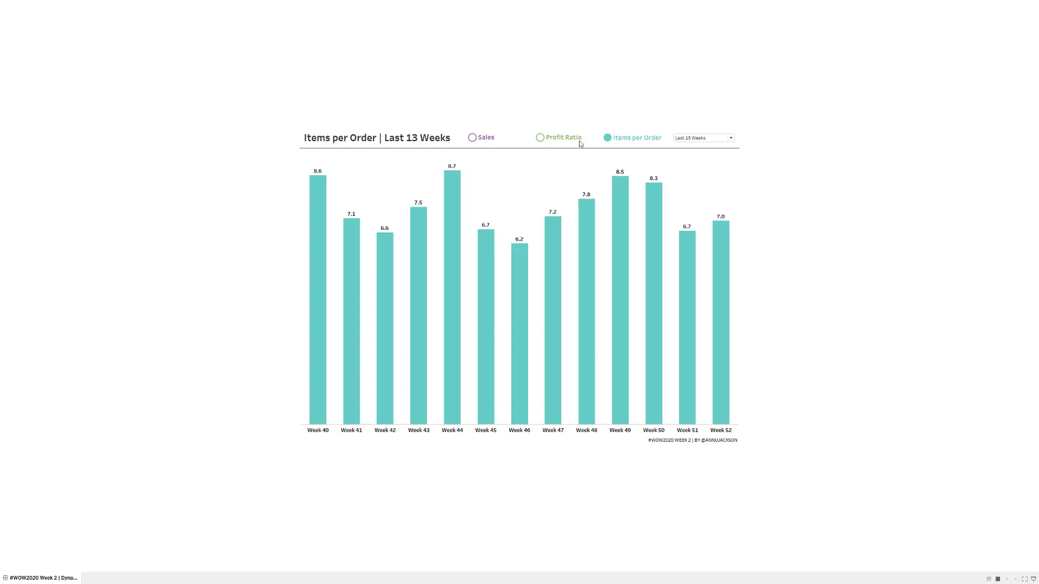
left_click(540, 142)
left_click(477, 140)
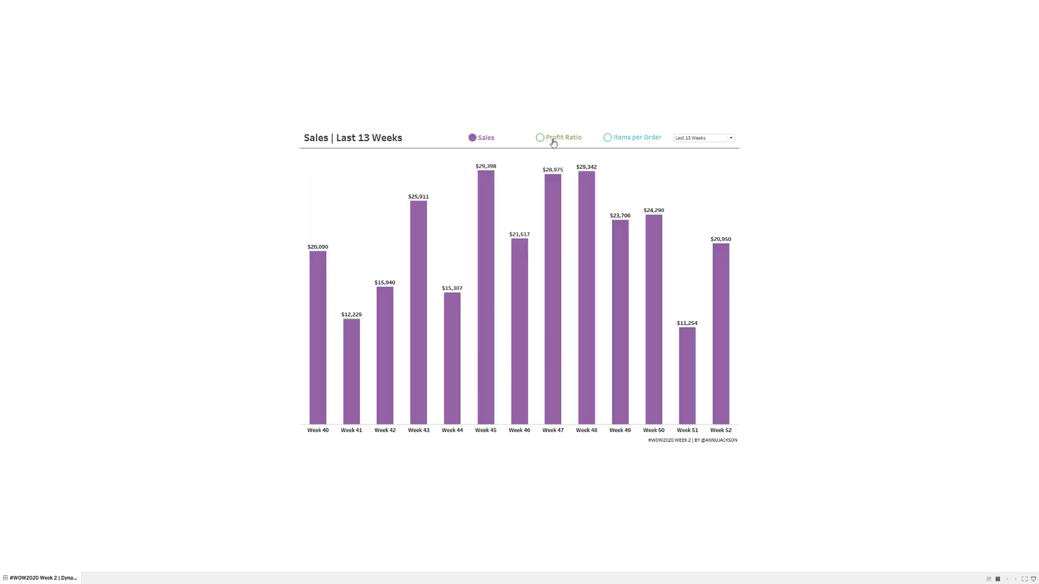
left_click(553, 142)
left_click(618, 140)
left_click(564, 141)
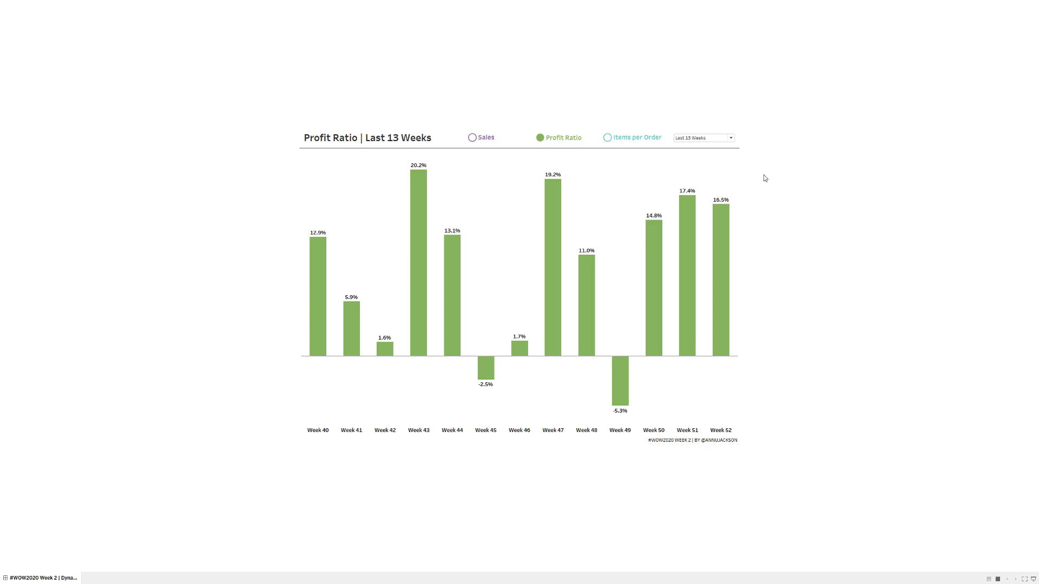
key("Escape")
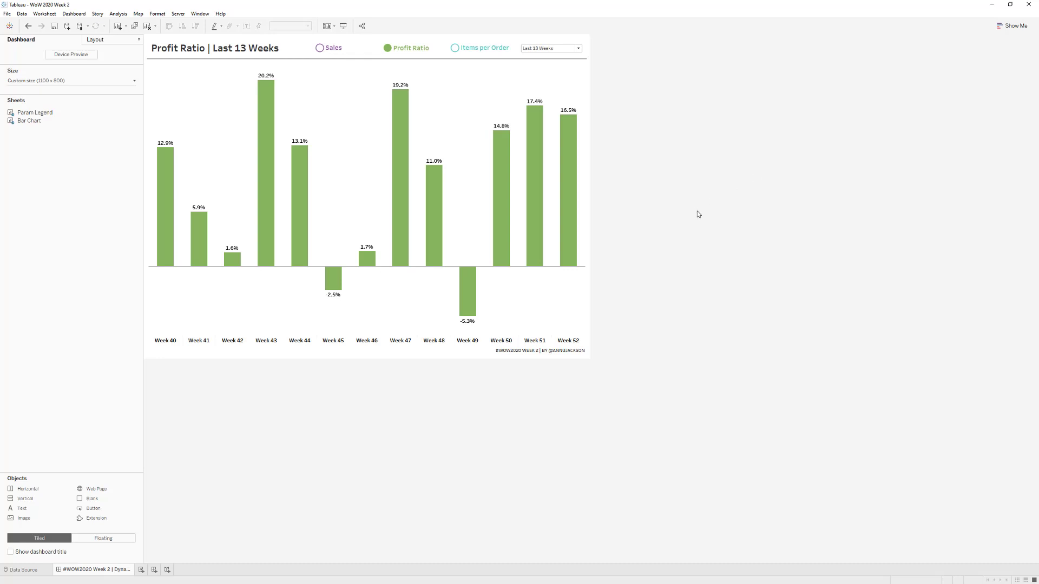
- Present the dashboard again, compare the selector's circles for Sales and Profit Ratio, and return to editing
left_click(343, 26)
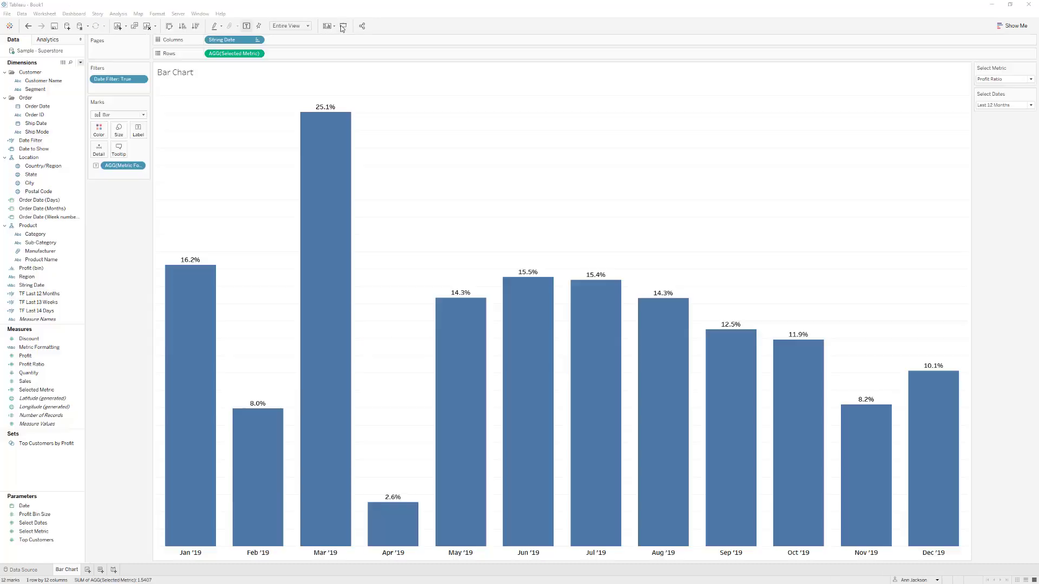
left_click(472, 139)
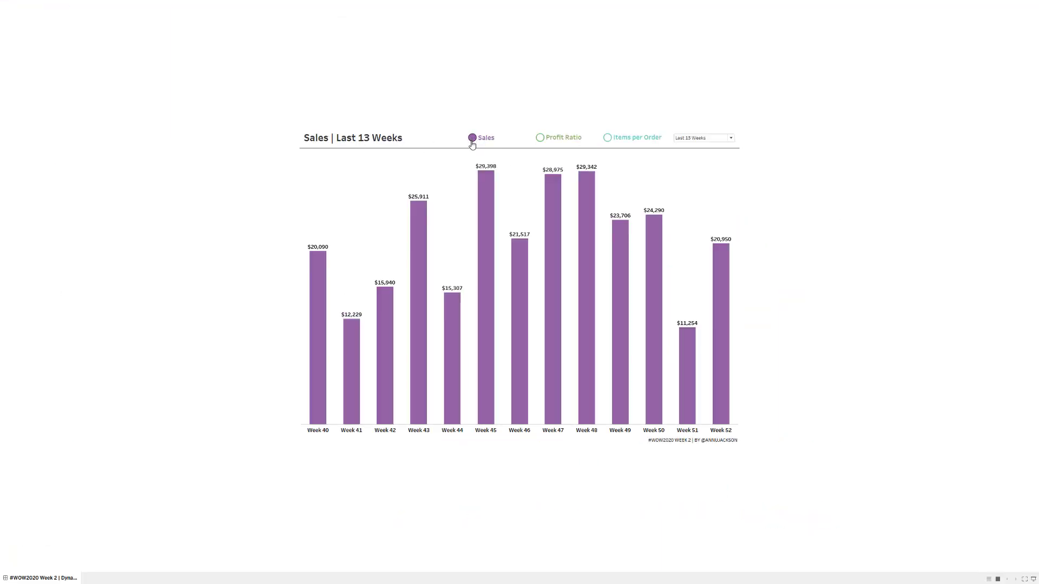
left_click(540, 139)
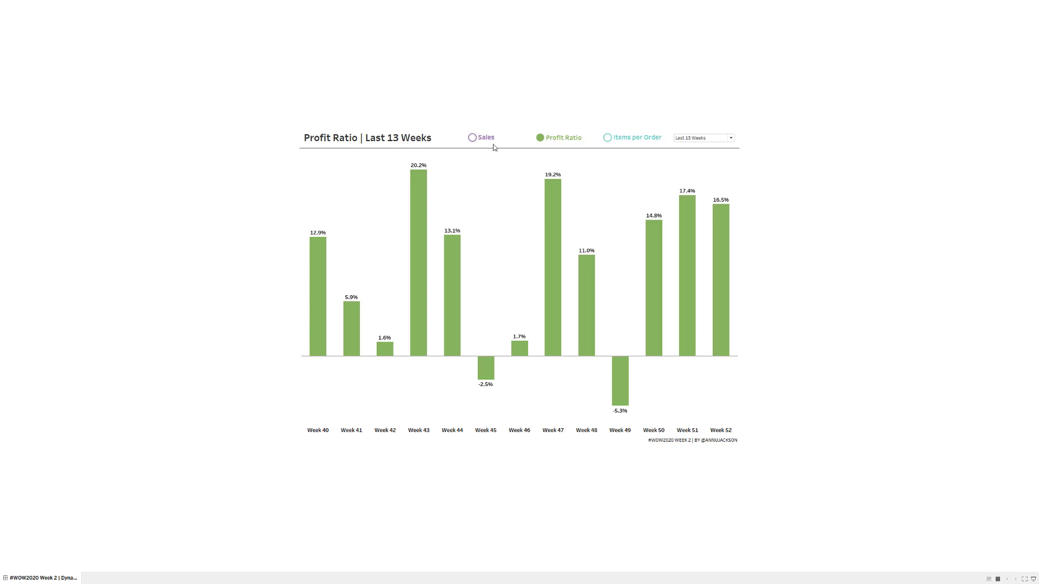
key("Escape")
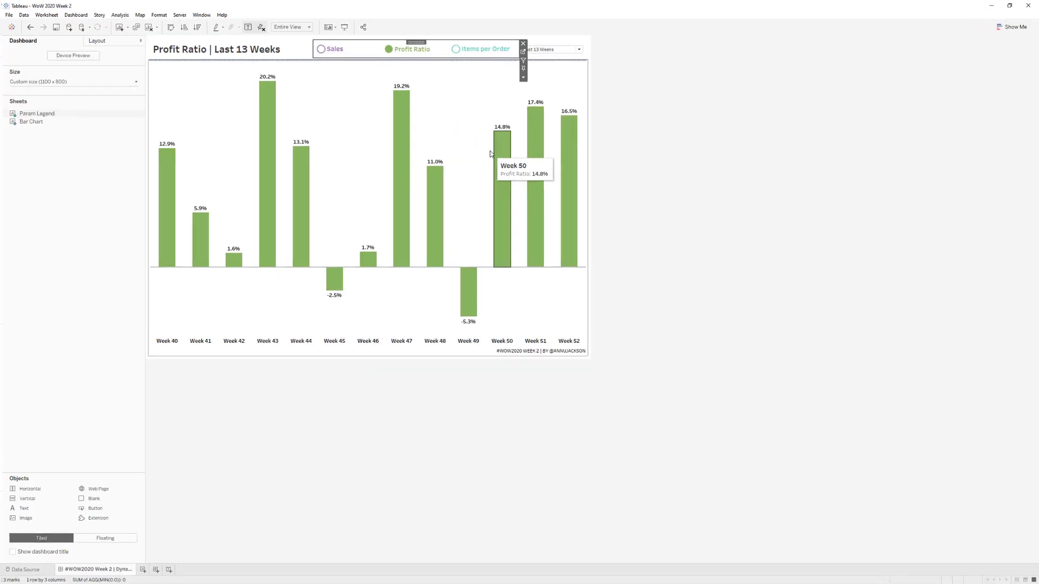
- Examine the Select Metric parameter action's source sheet, target parameter, value field and aggregation, leaving it unchanged
left_click(73, 13)
left_click(109, 118)
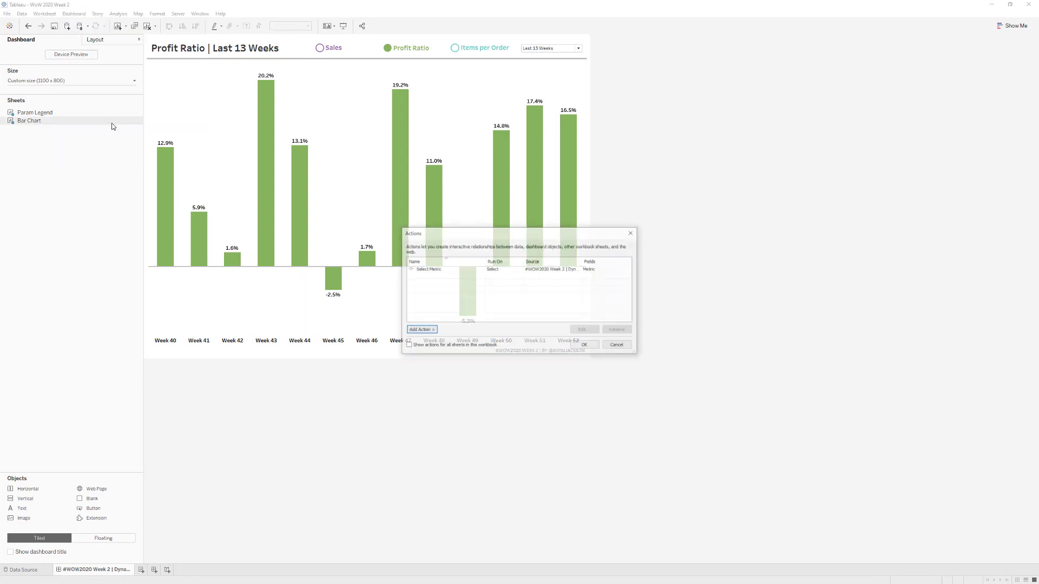
left_click(430, 270)
left_click(580, 330)
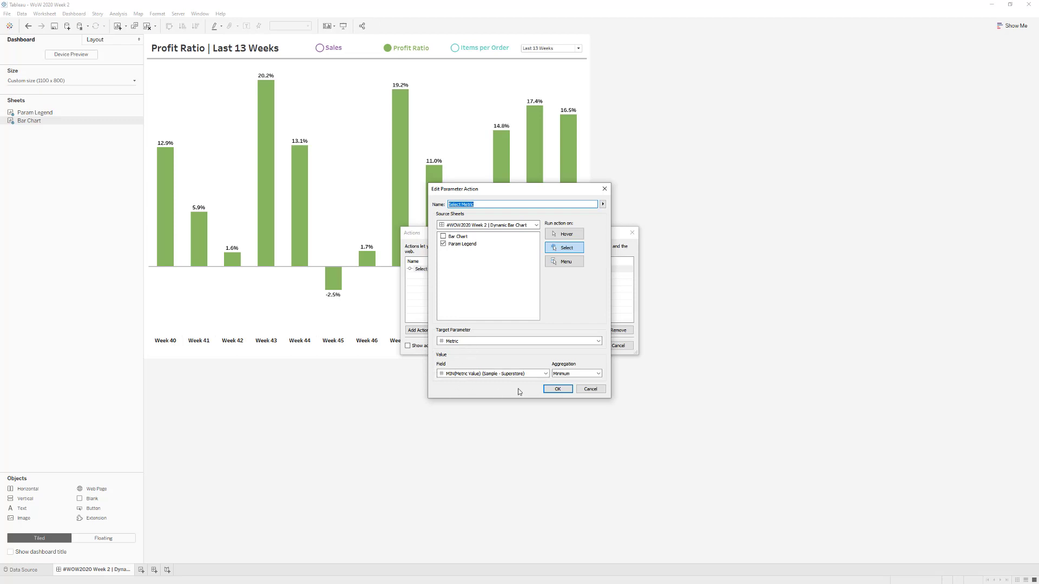
left_click(536, 374)
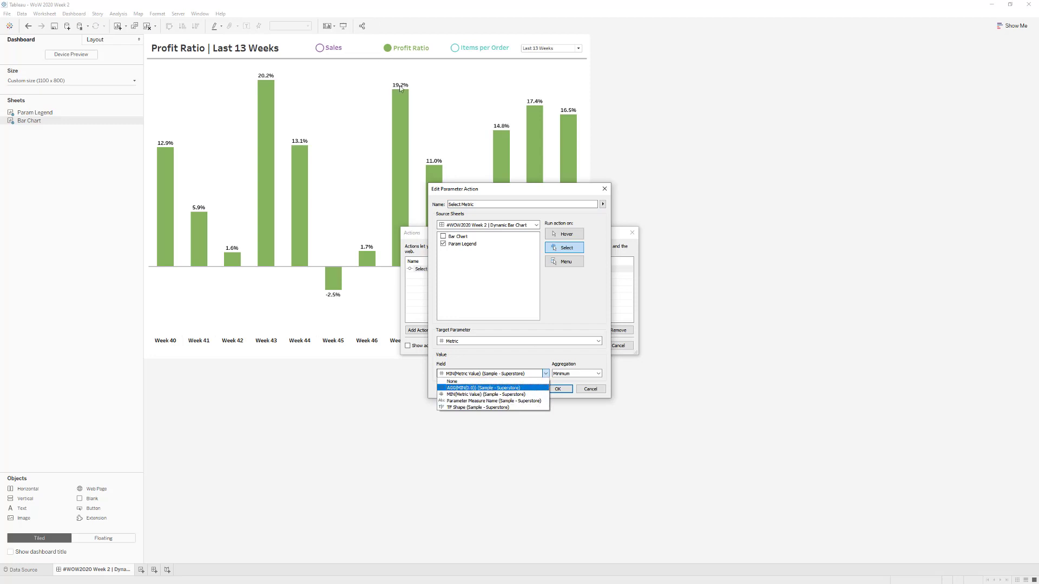
left_click(599, 373)
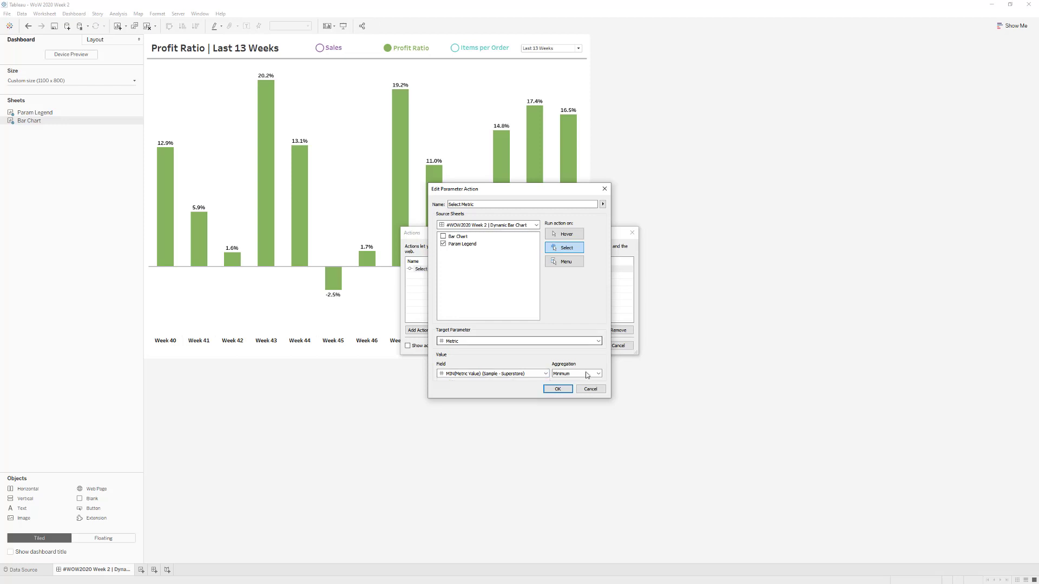
left_click(600, 374)
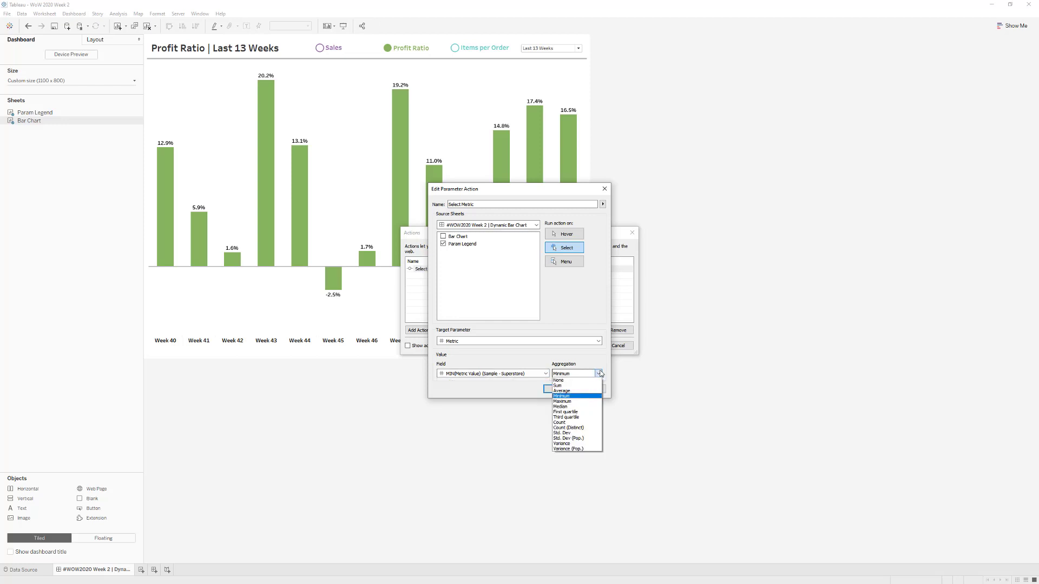
left_click(600, 373)
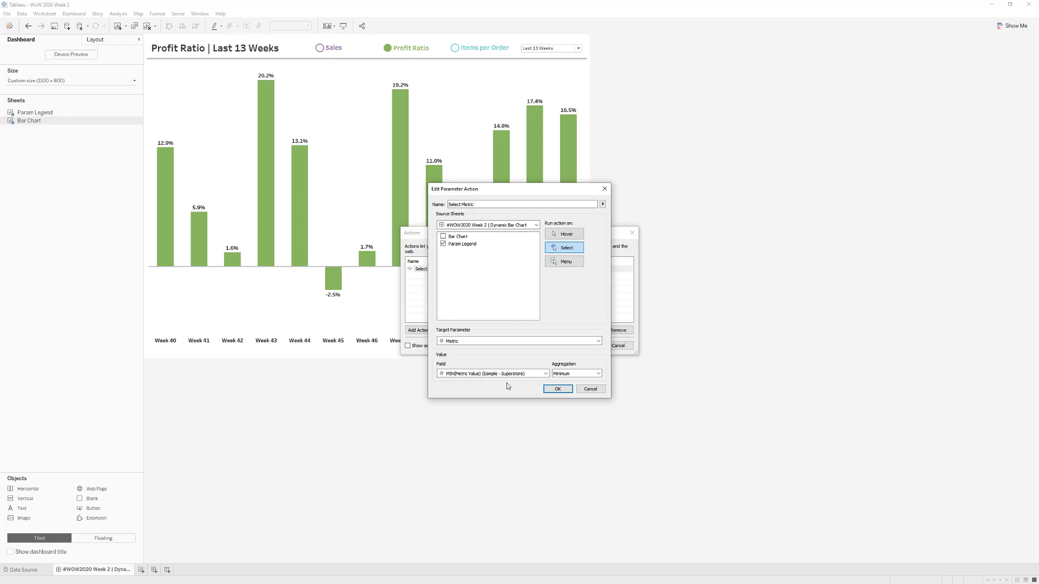
left_click(590, 390)
left_click(618, 345)
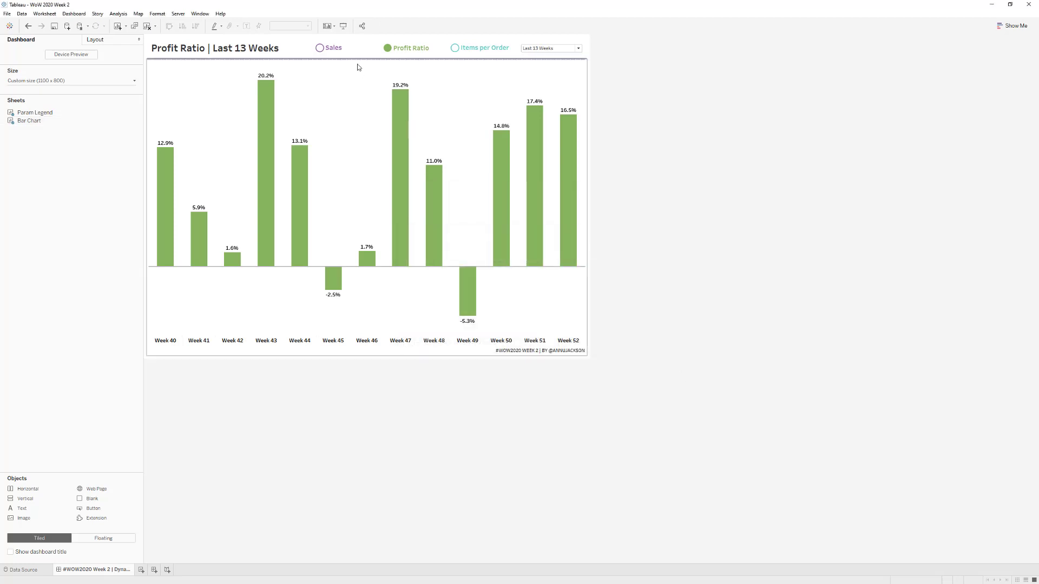
- Go to the Param Legend sheet from the dashboard's metric selector and widen the Marks card to read the full field names
left_click(358, 56)
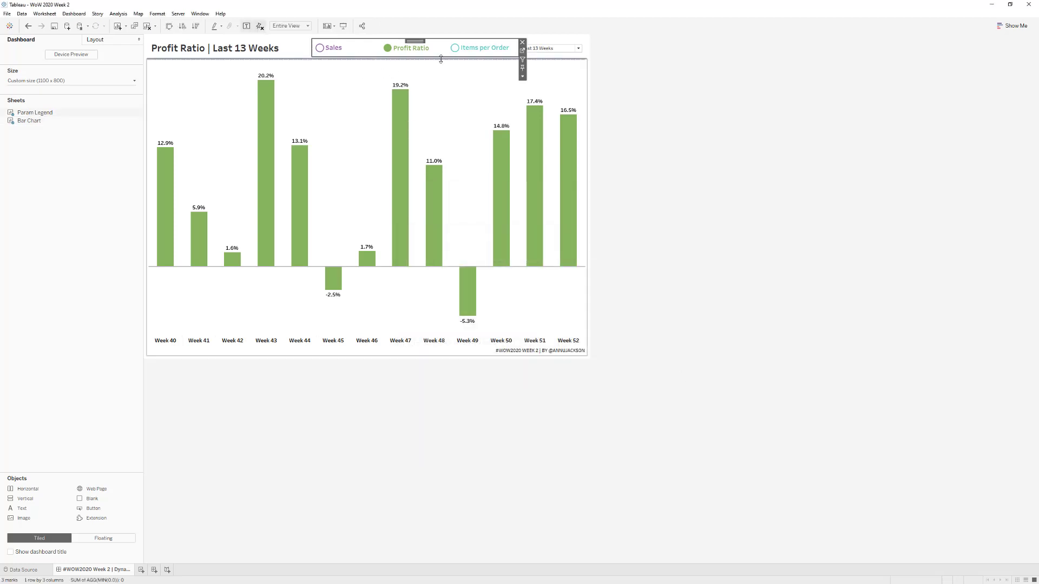
left_click(523, 52)
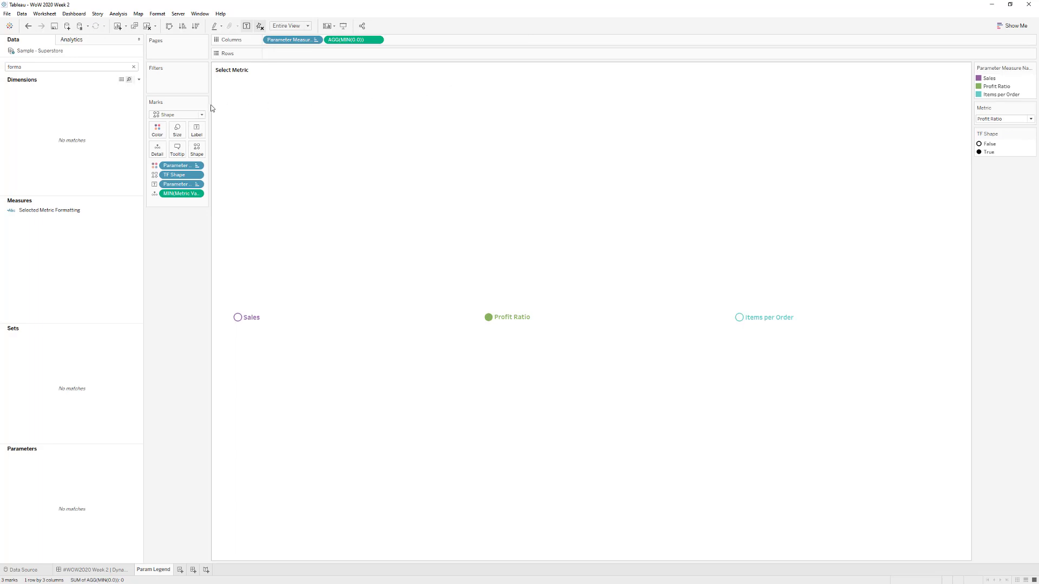
left_click_drag(210, 108, 259, 84)
- Find the Parameter Measure Name field in the data pane and examine its calculation, leaving it unchanged
left_click(133, 67)
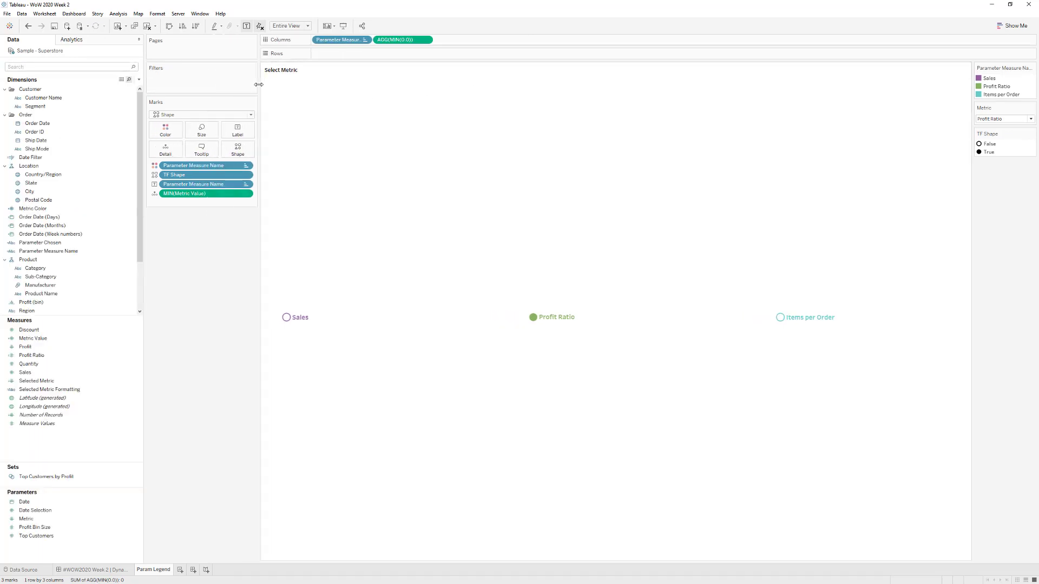
left_click(67, 67)
type("pa")
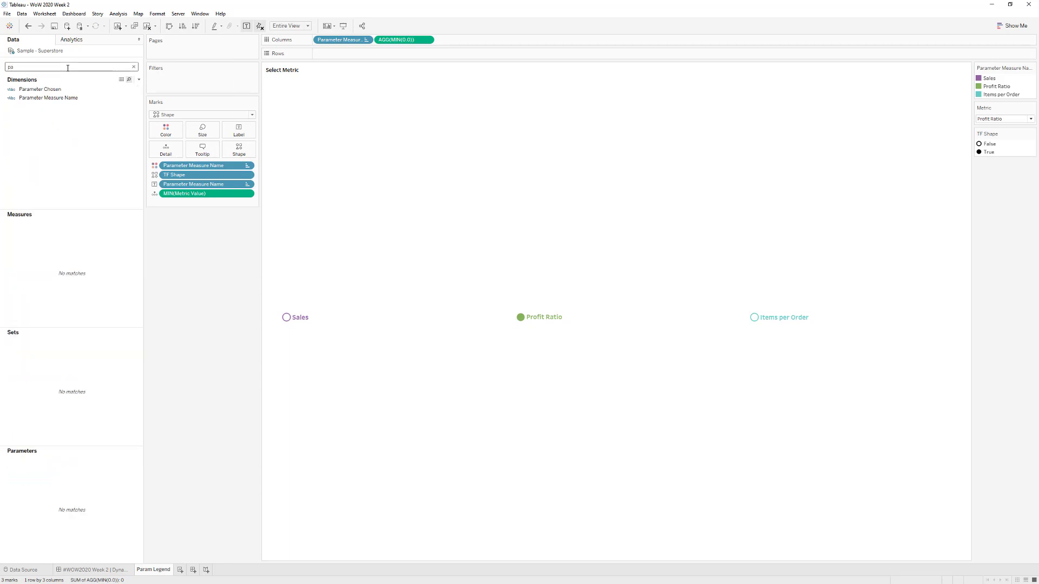
right_click(76, 97)
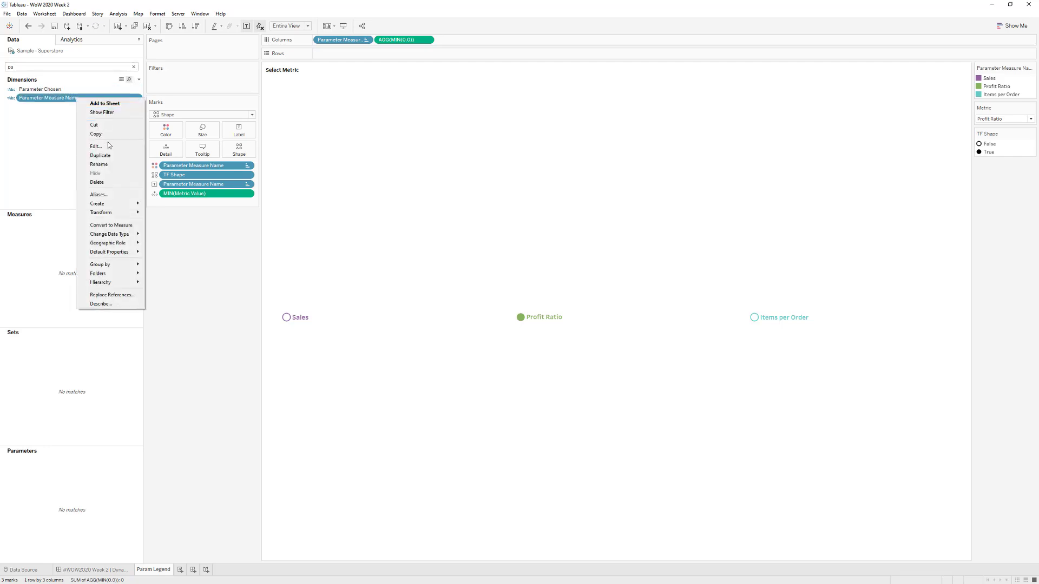
left_click(108, 145)
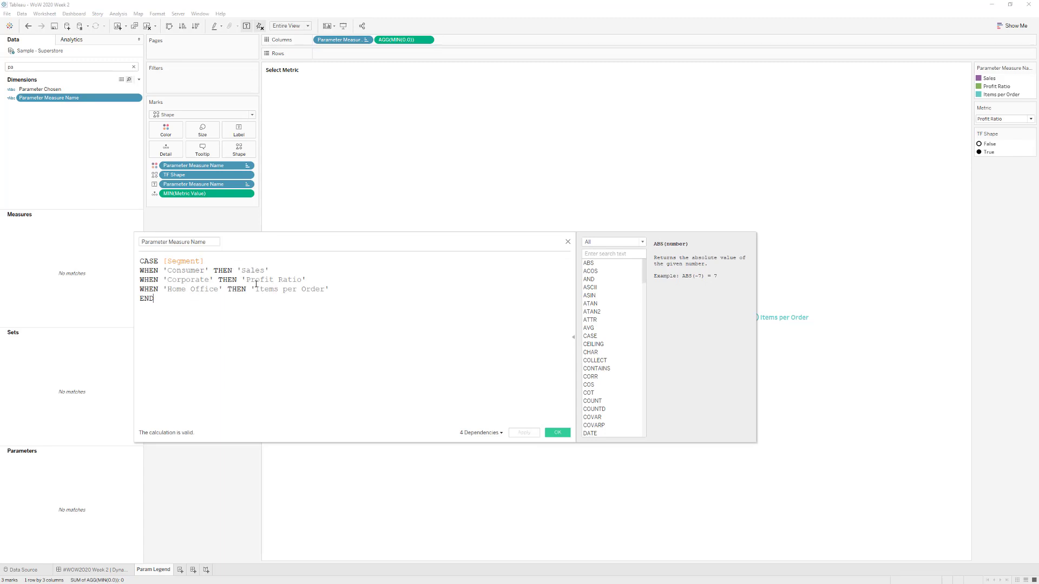
left_click(558, 432)
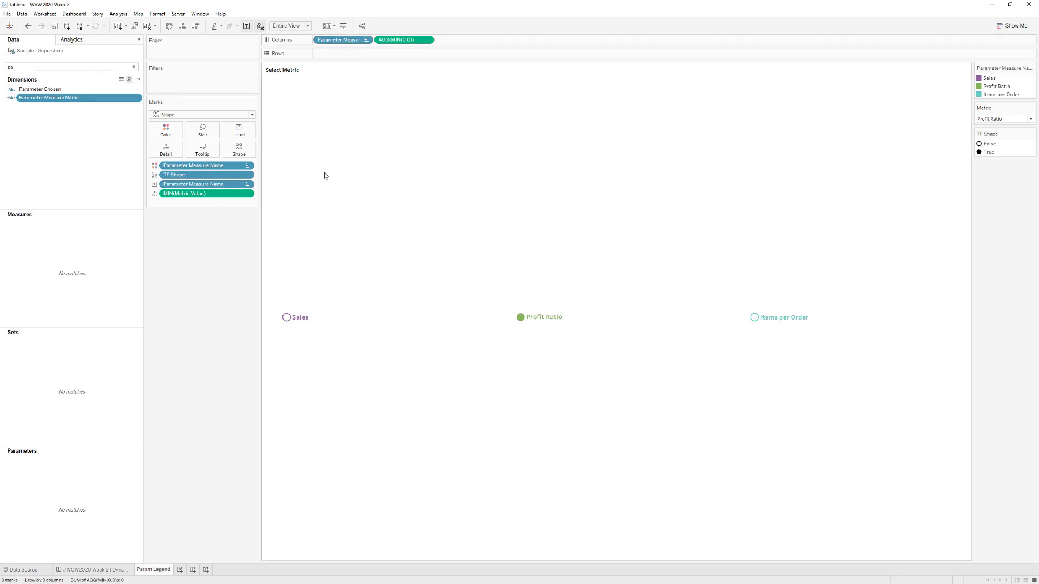
- Find the Metric Value measure and examine the number its calculation assigns to each metric name, leaving it unchanged
left_click(48, 68)
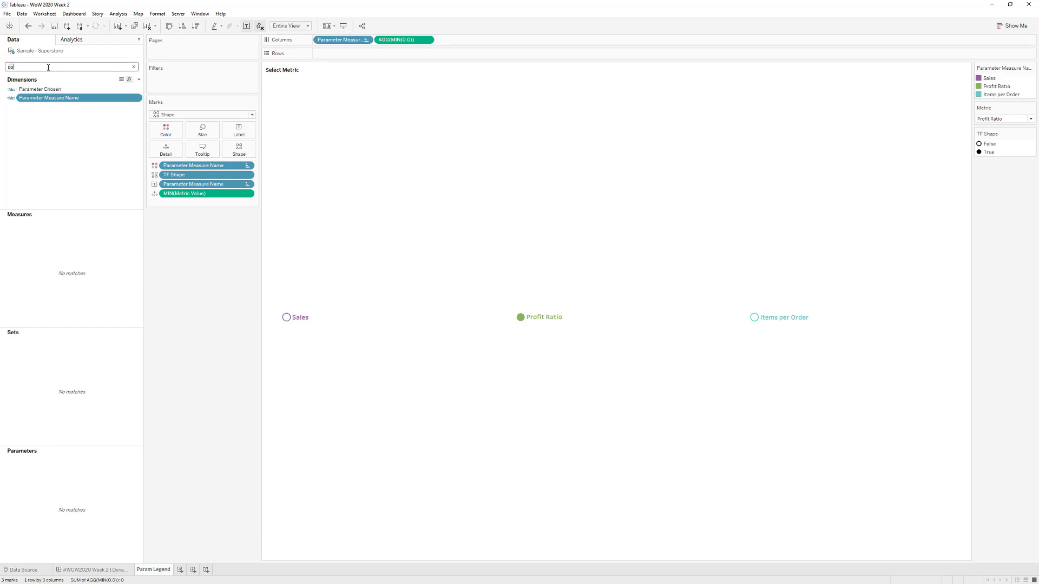
key("BackSpace")
key("BackSpace")
type("metr")
right_click(61, 210)
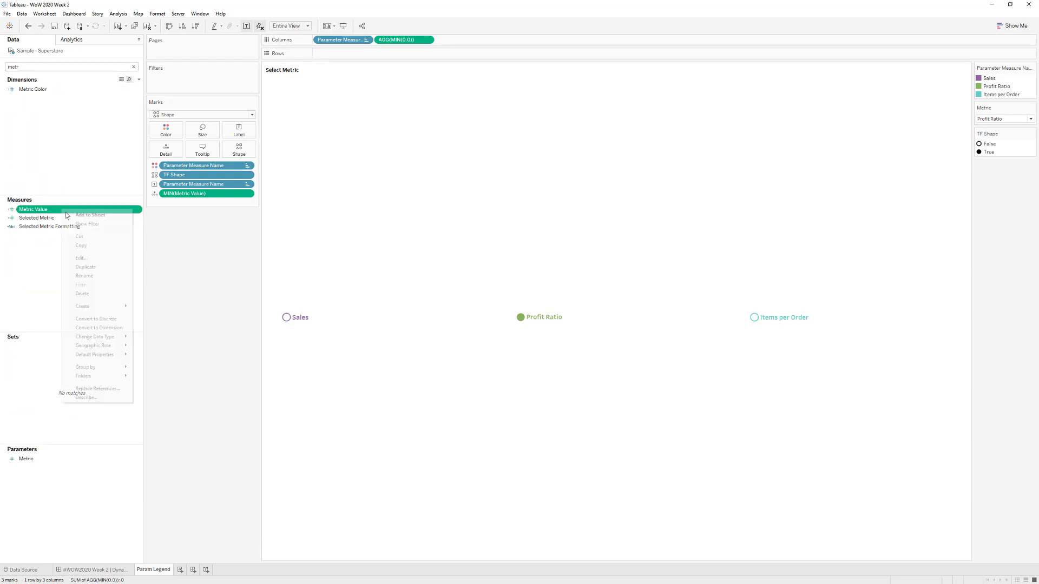
left_click(81, 258)
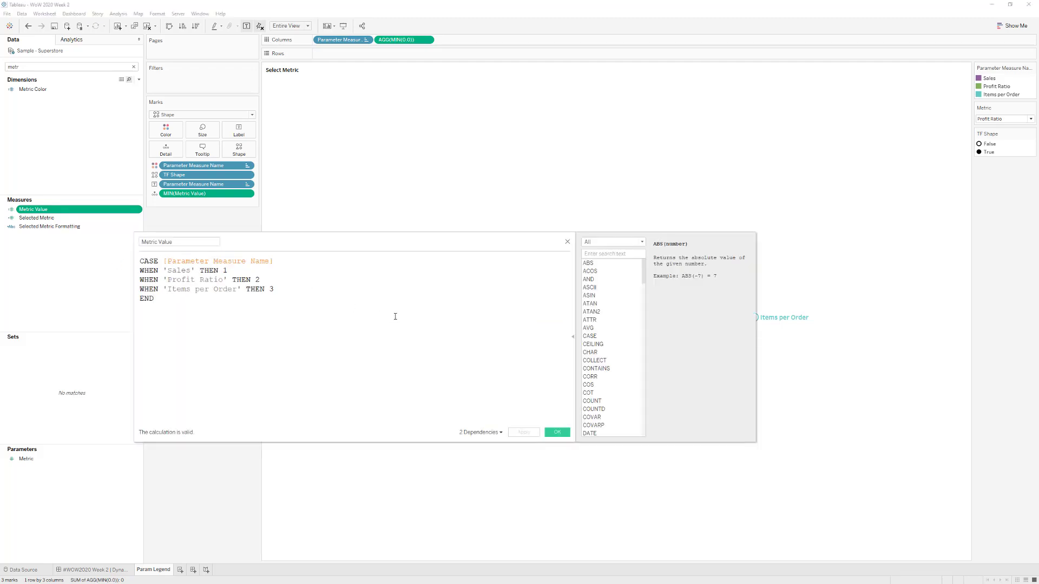
left_click(567, 241)
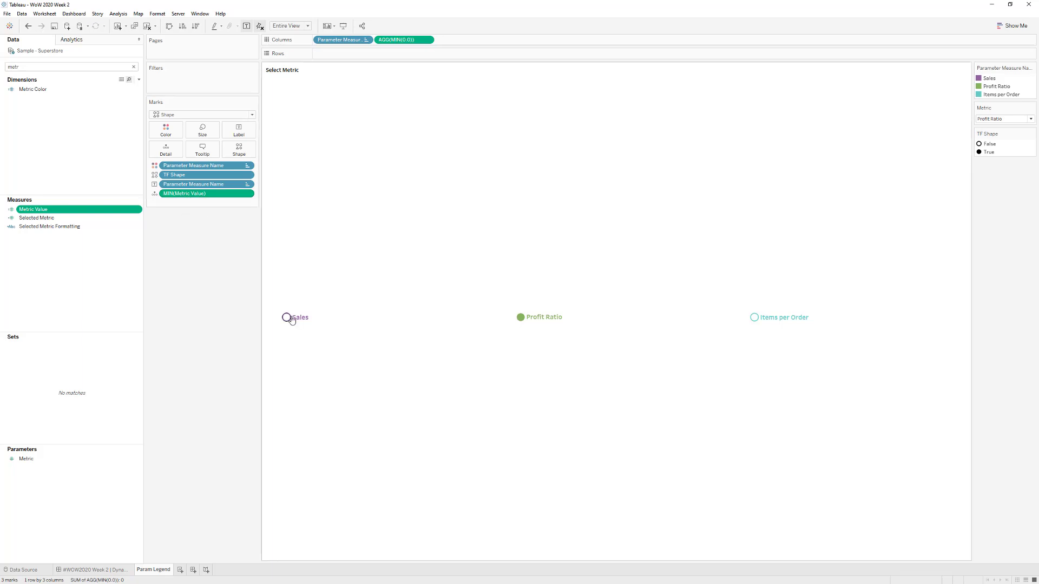
- Find the TF Shape field and examine its calculation along with the definitions of Parameter Chosen and Parameter Measure Name
left_click(134, 66)
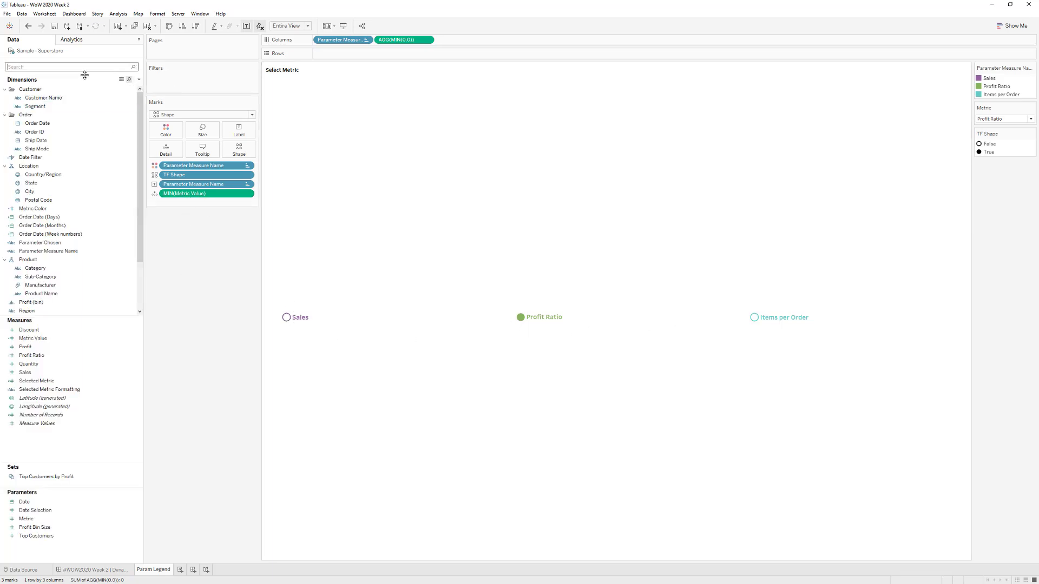
type("tf")
right_click(57, 115)
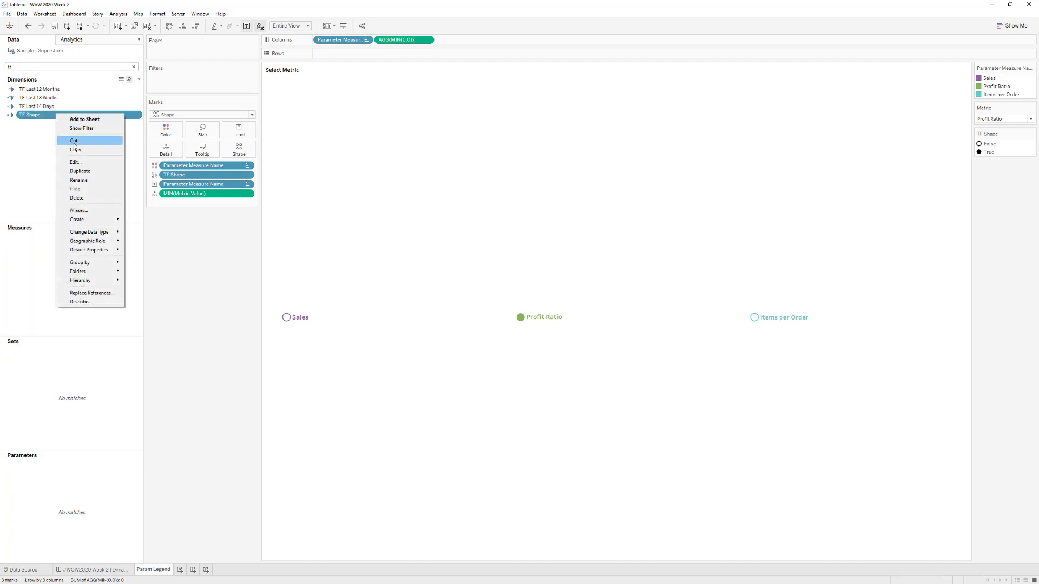
left_click(75, 162)
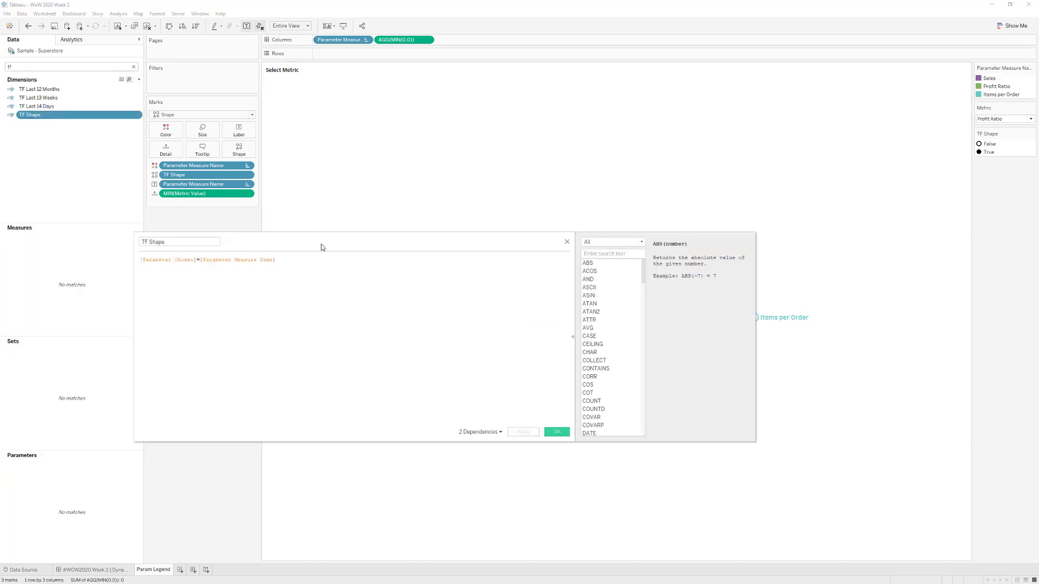
left_click_drag(322, 247, 378, 348)
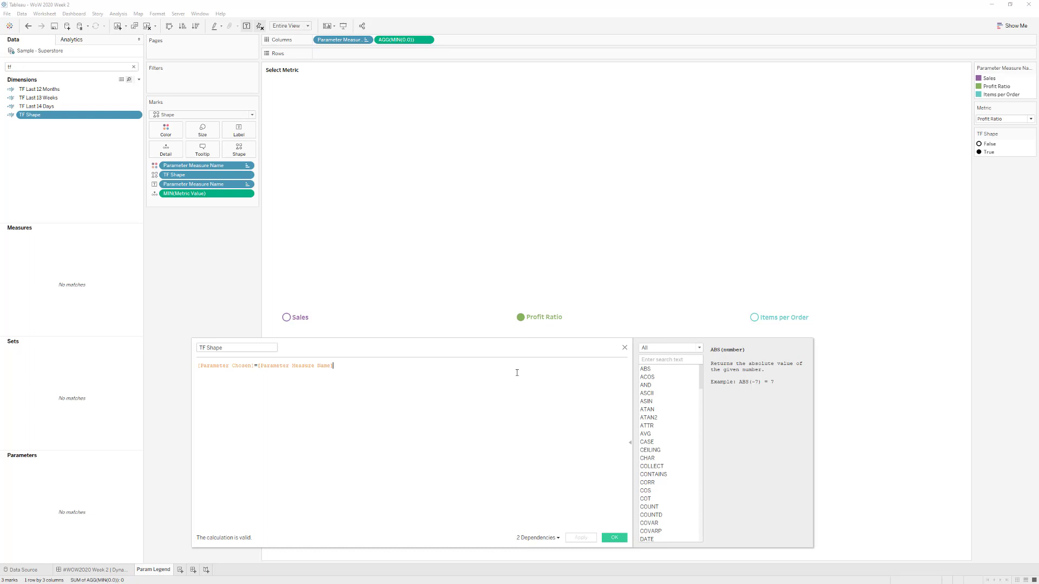
scroll(517, 373, "up", 2)
left_click(231, 368)
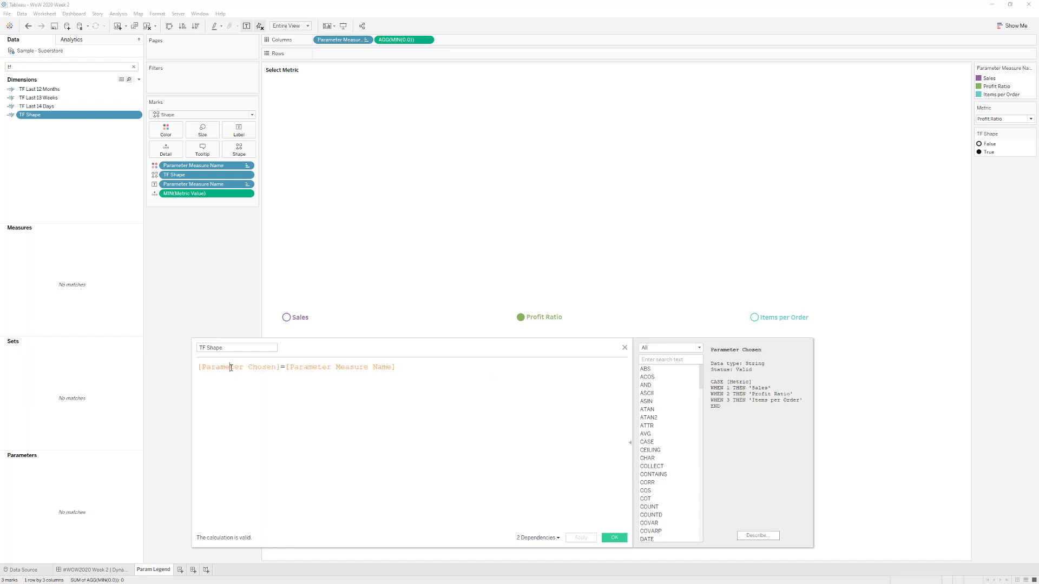
left_click(352, 367)
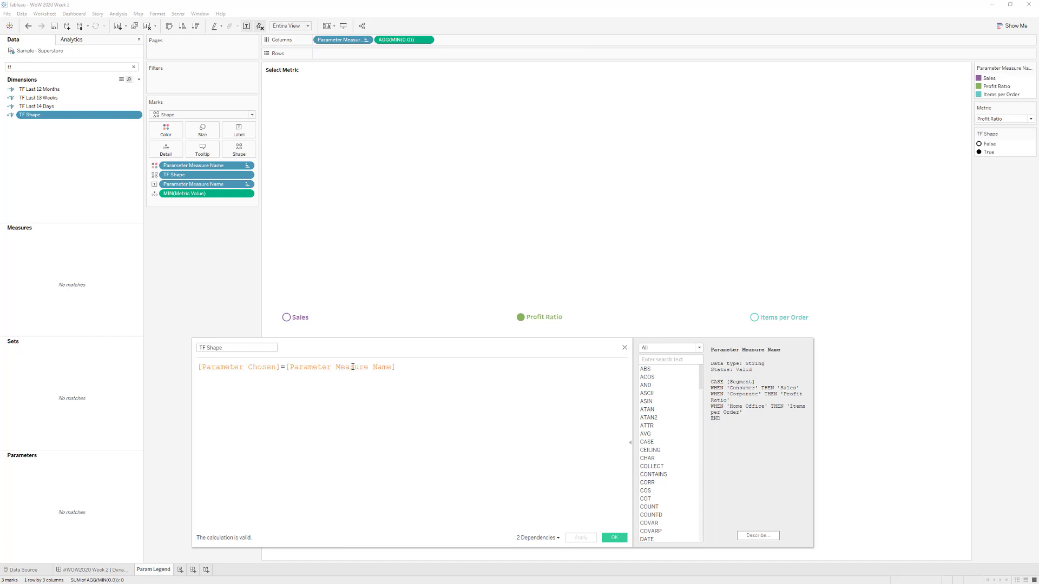
left_click(615, 538)
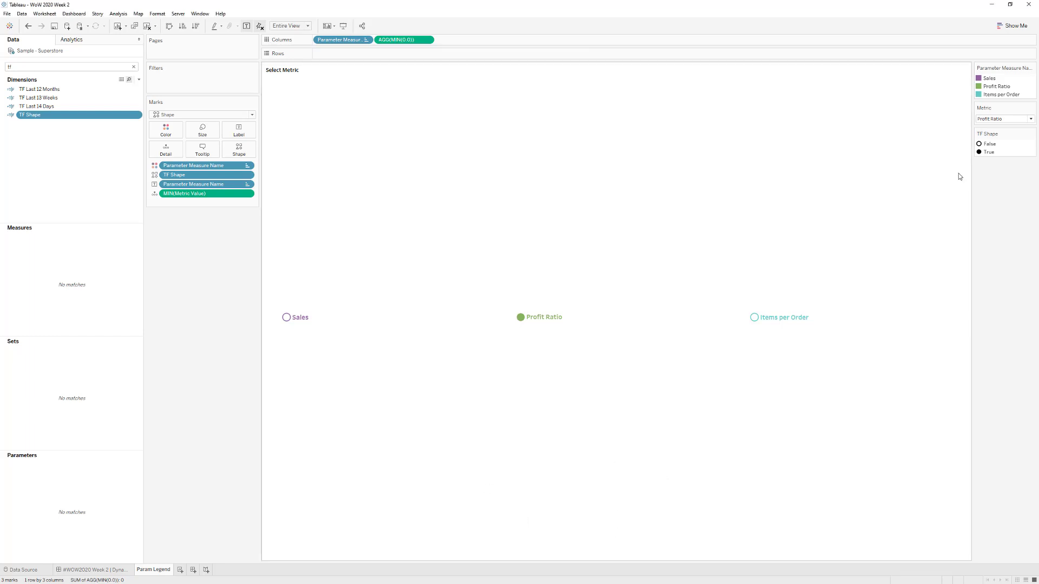
- Try the Metric parameter with Items per Order, set it to Sales, and return to the #WOW2020 Week 2 dashboard
left_click(1001, 119)
left_click(997, 140)
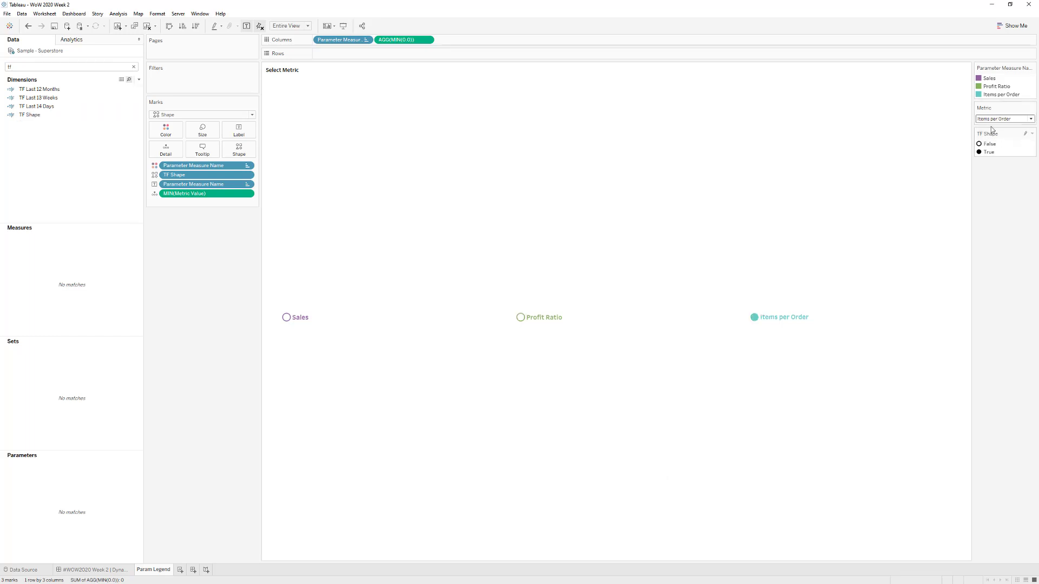
left_click(991, 128)
left_click(108, 571)
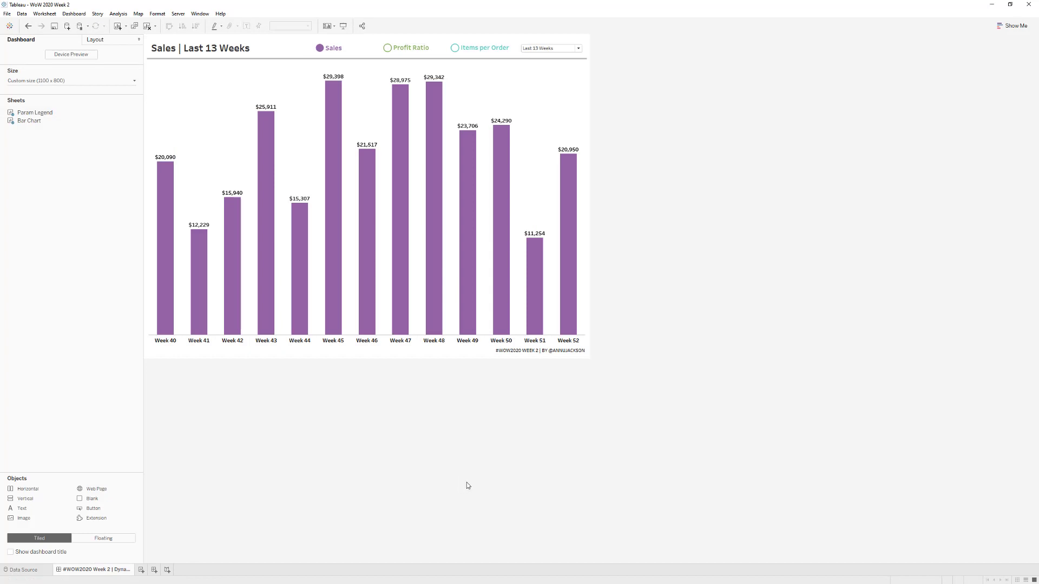
- Select the bar chart and its parent container on the dashboard to examine how the area below the title row is structured
left_click(209, 86)
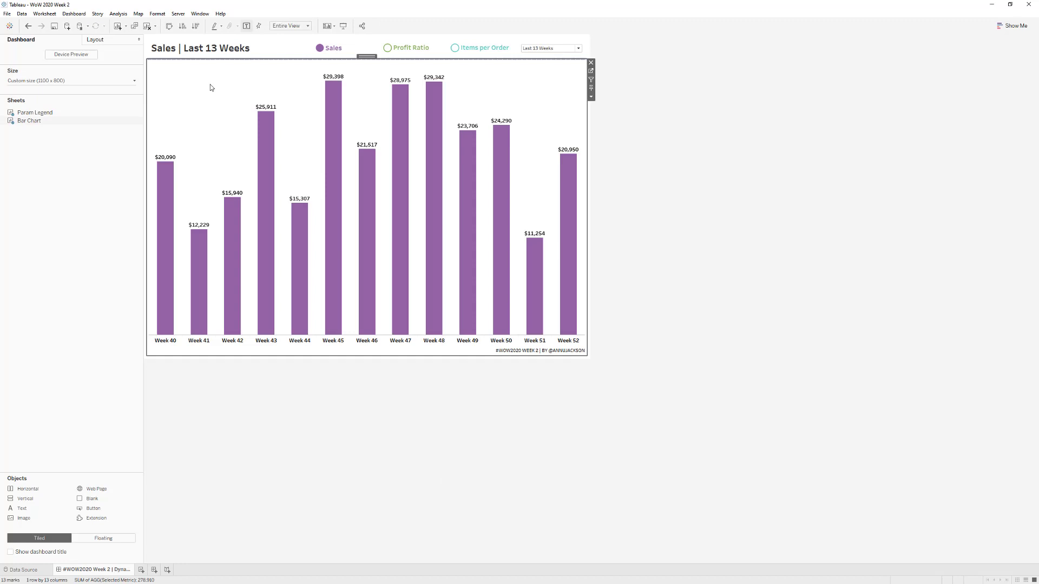
left_click(711, 141)
left_click(215, 81)
double_click(367, 59)
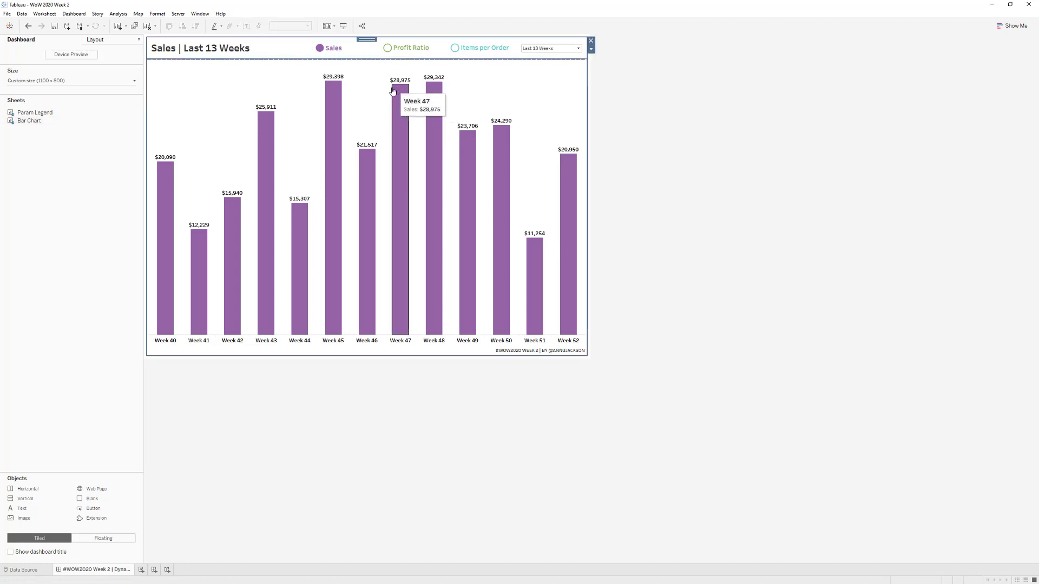
left_click(174, 82)
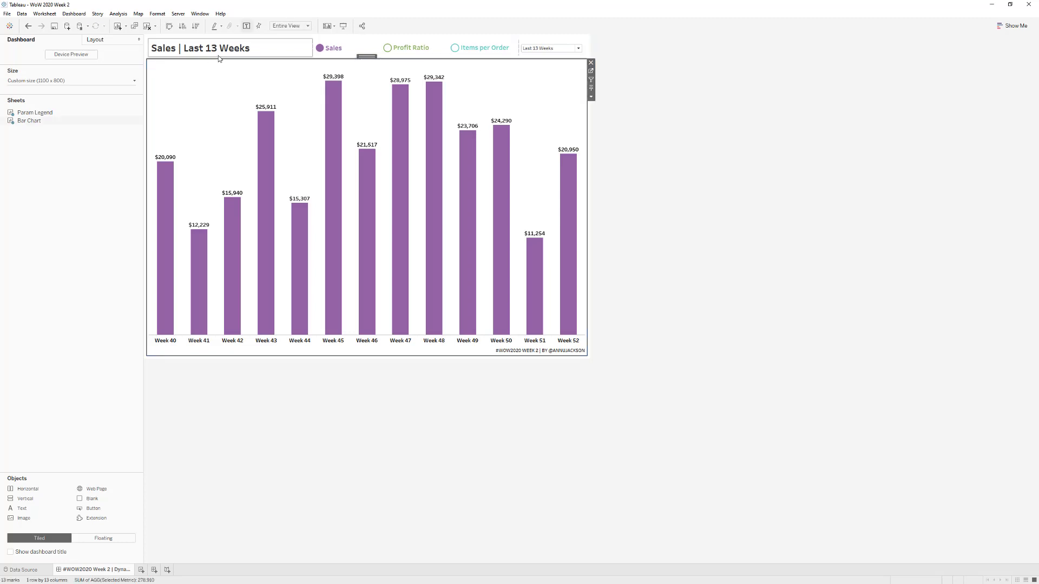
- Expand the dashboard's item hierarchy to the vertical container and examine the size, background and padding of the Blank divider line
left_click(103, 40)
left_click(11, 381)
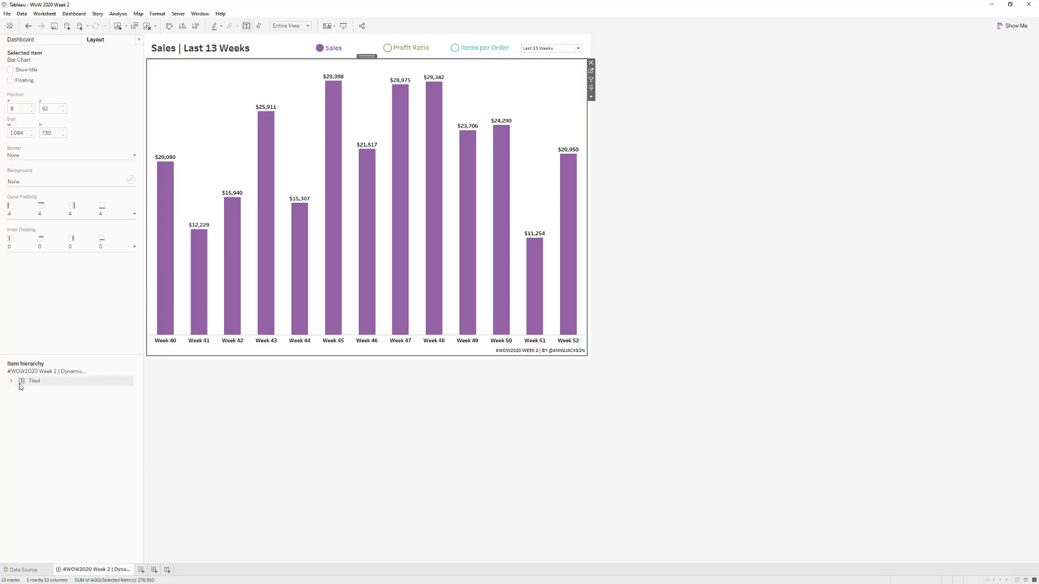
left_click(19, 391)
left_click(27, 400)
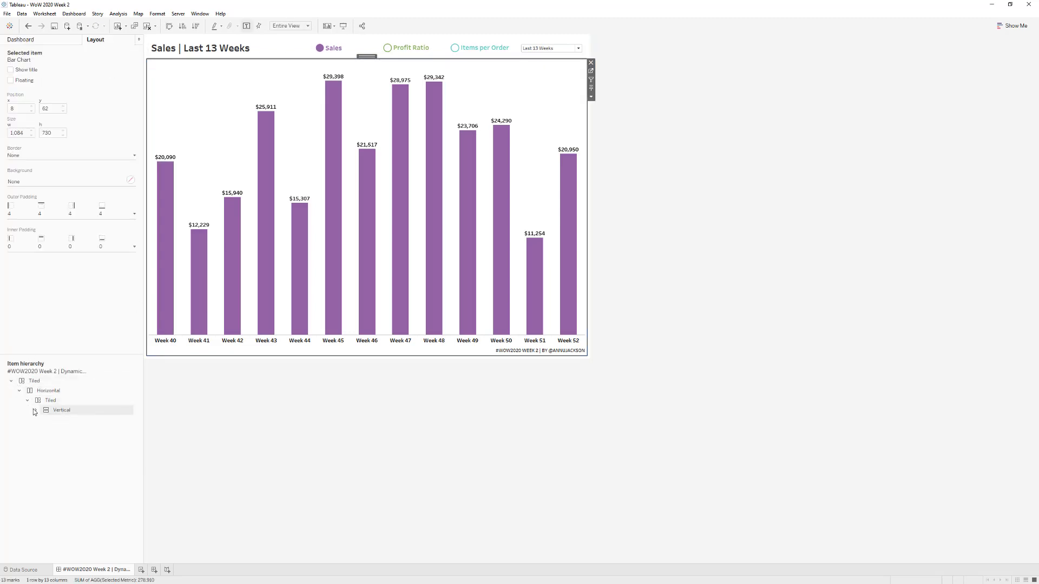
left_click(35, 410)
left_click(69, 430)
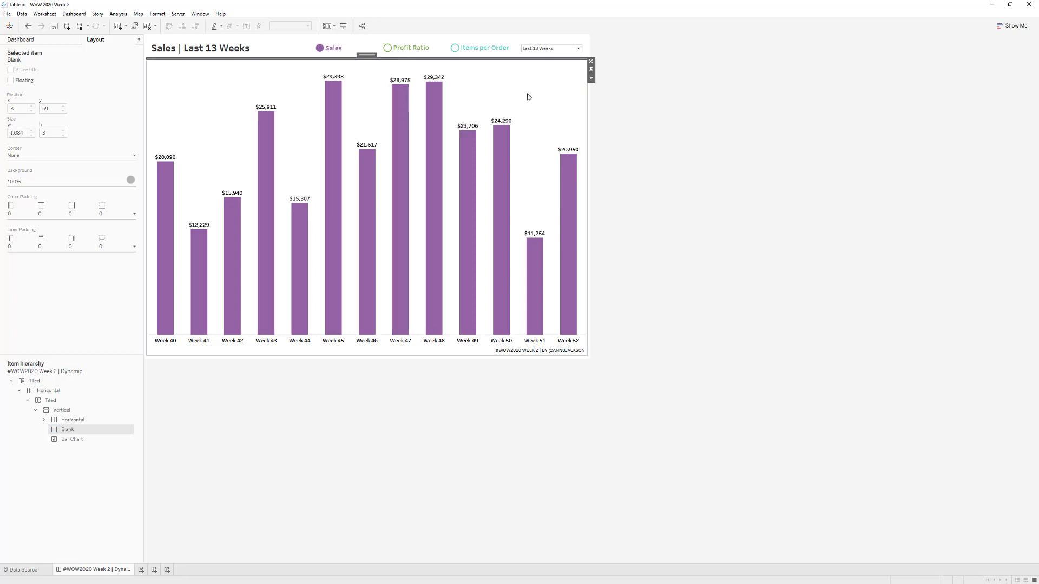
left_click(738, 269)
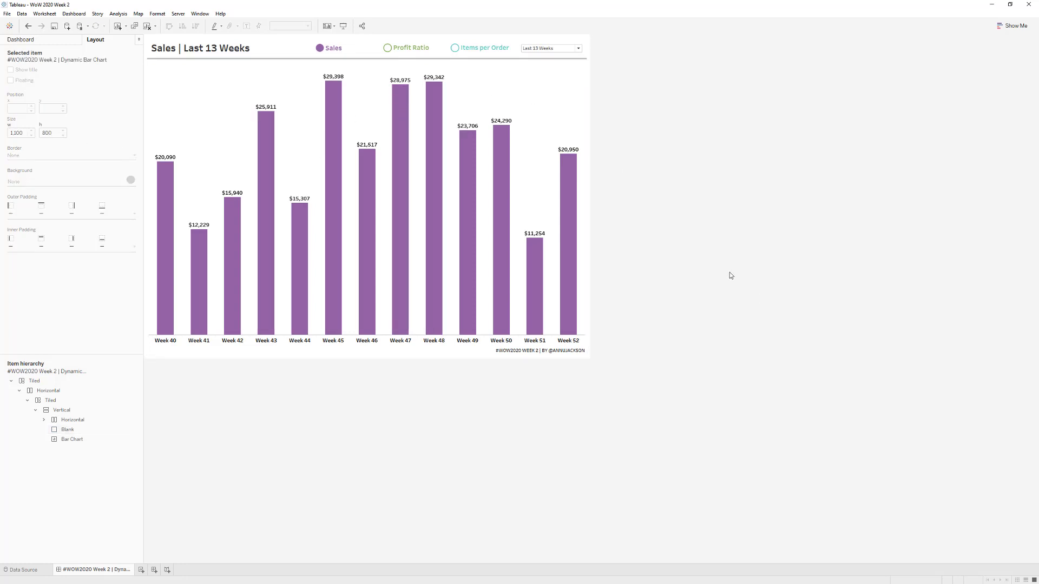